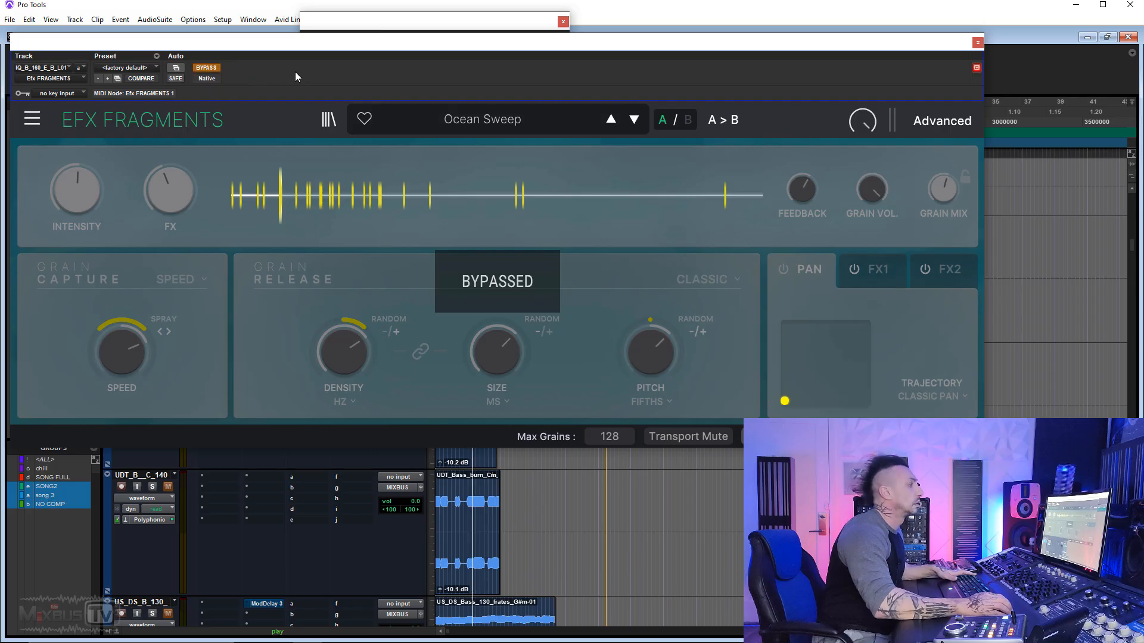
# Take EFX Fragments out of bypass, raise its FX amount and fine-tune the Intensity.
pyautogui.click(206, 67)
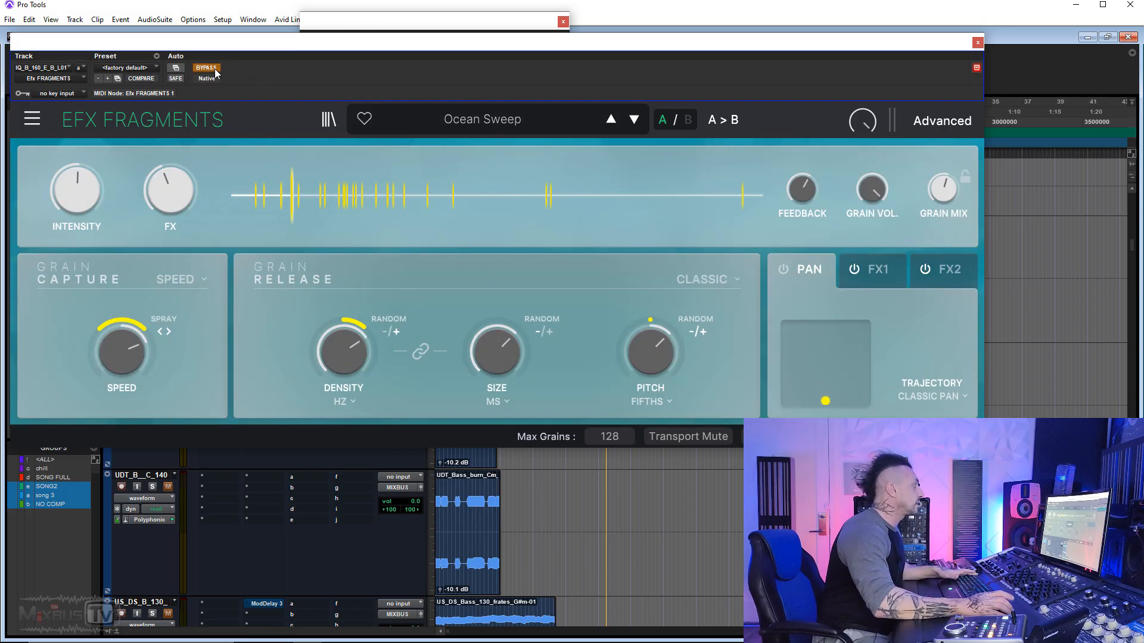
pyautogui.moveTo(170, 190)
pyautogui.mouseDown()
pyautogui.moveTo(169, 138)
pyautogui.moveTo(170, 171)
pyautogui.mouseUp()
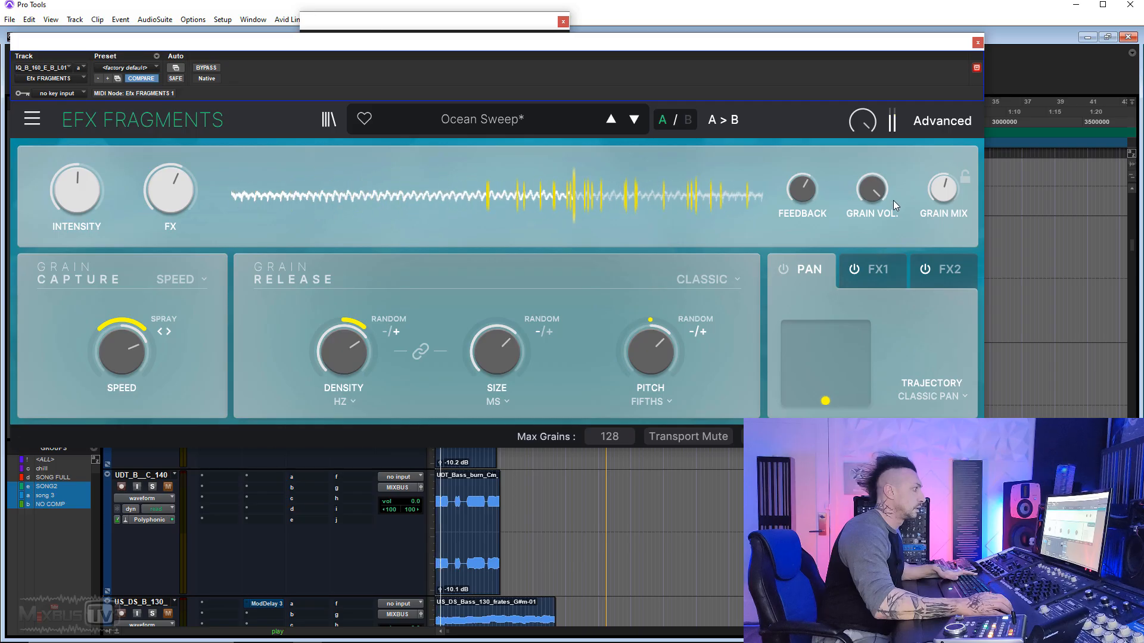
pyautogui.moveTo(84, 181)
pyautogui.mouseDown()
pyautogui.moveTo(91, 198)
pyautogui.moveTo(88, 179)
pyautogui.mouseUp()
pyautogui.moveTo(285, 212)
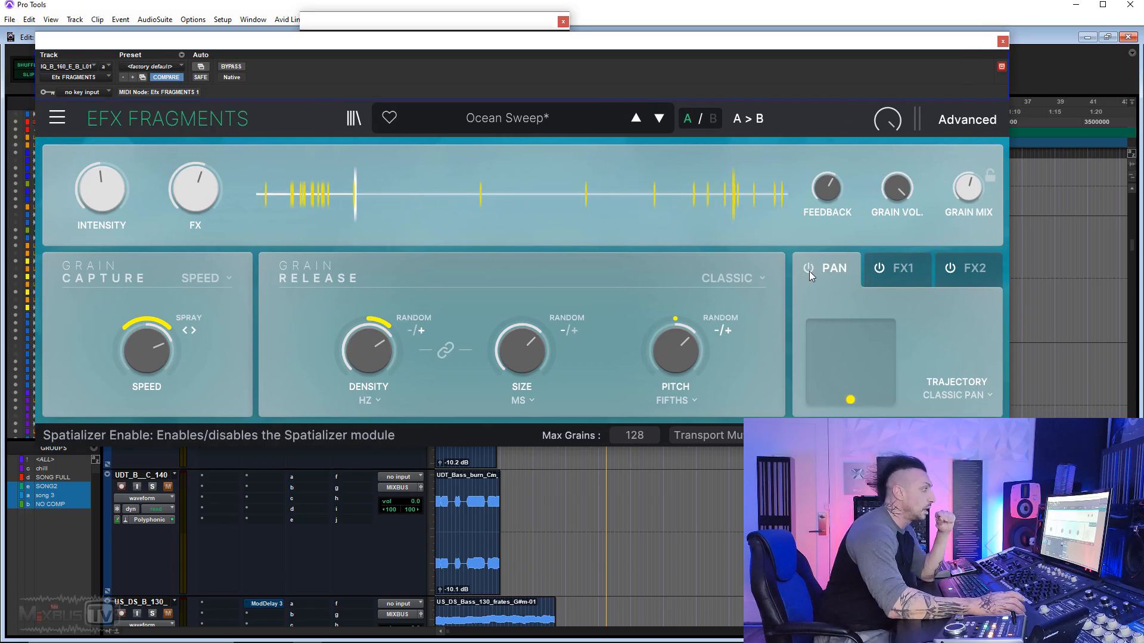
# Enable the Pan module in EFX Fragments and set its trajectory to Boomerang.
pyautogui.click(808, 270)
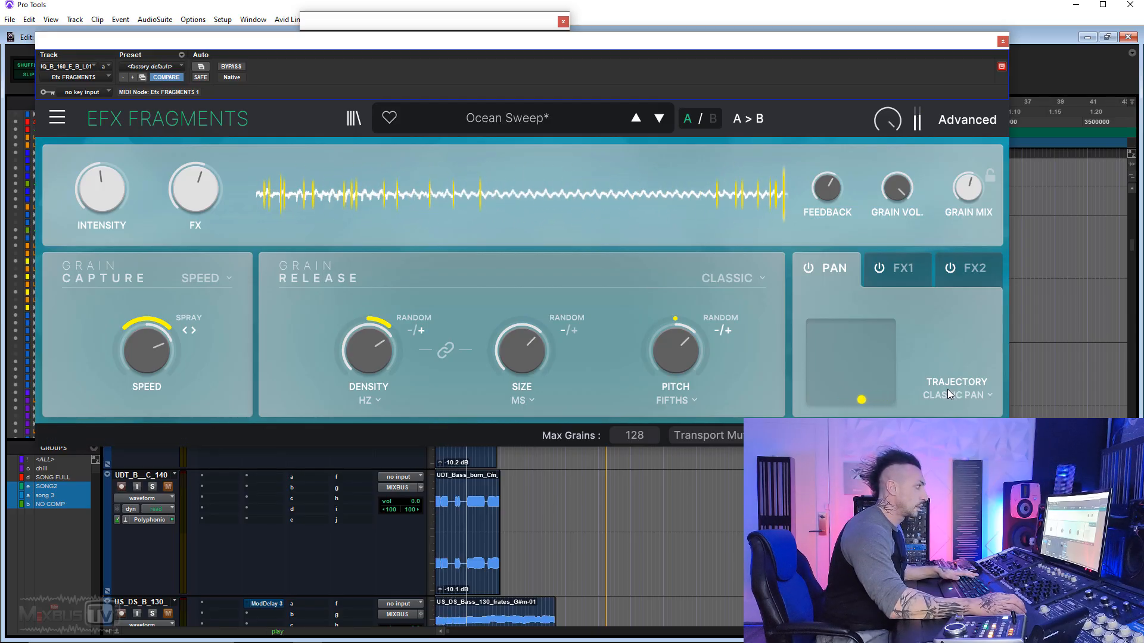
pyautogui.click(948, 393)
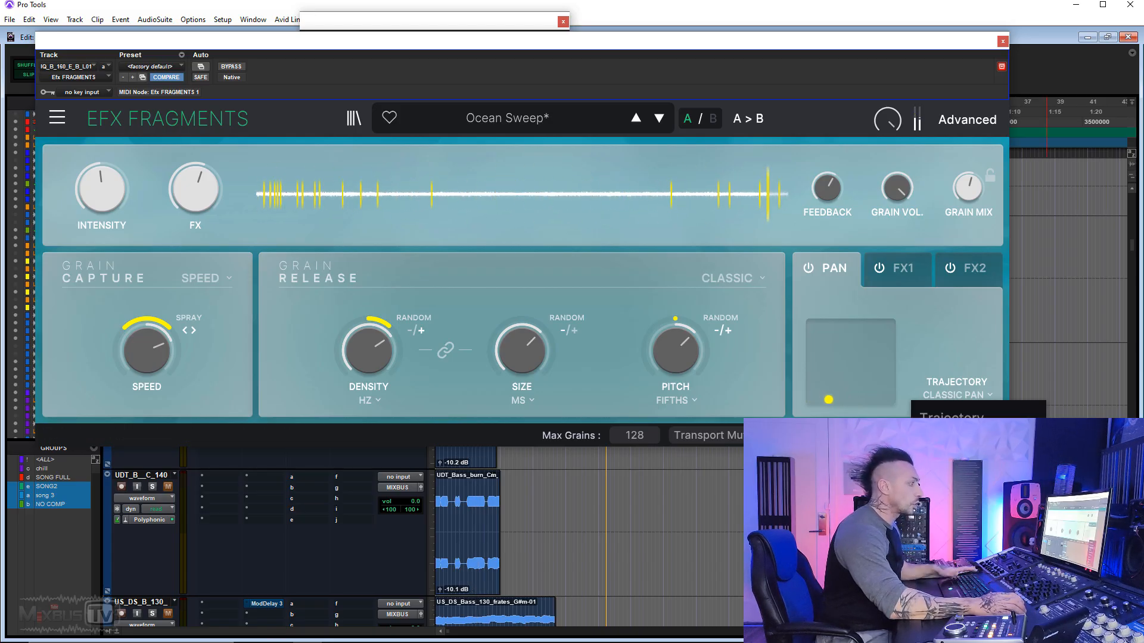
pyautogui.click(948, 465)
pyautogui.press('space')
pyautogui.press('space')
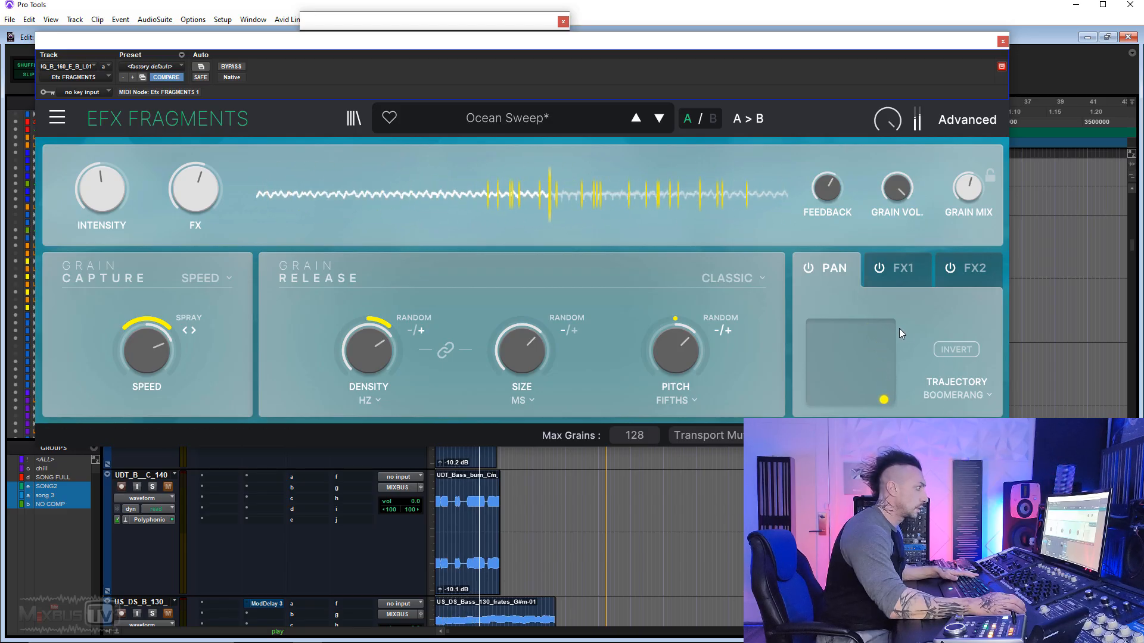
# Change the pan trajectory to Circle and raise the FX amount, then try another trajectory.
pyautogui.click(947, 394)
pyautogui.click(1012, 410)
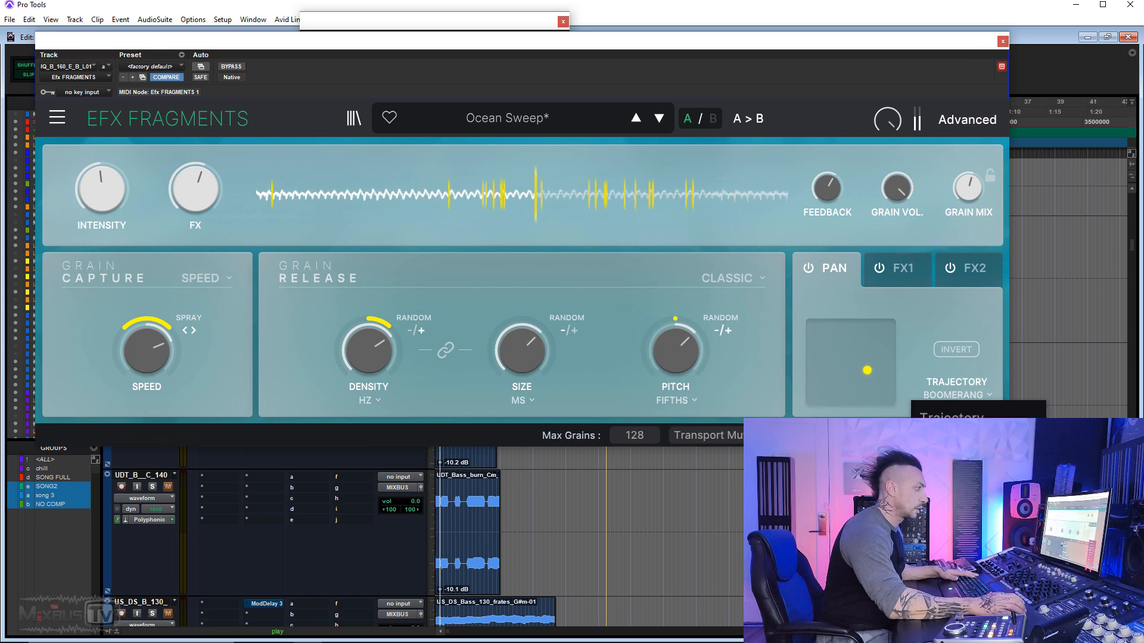
pyautogui.moveTo(193, 202); pyautogui.dragTo(193, 190)
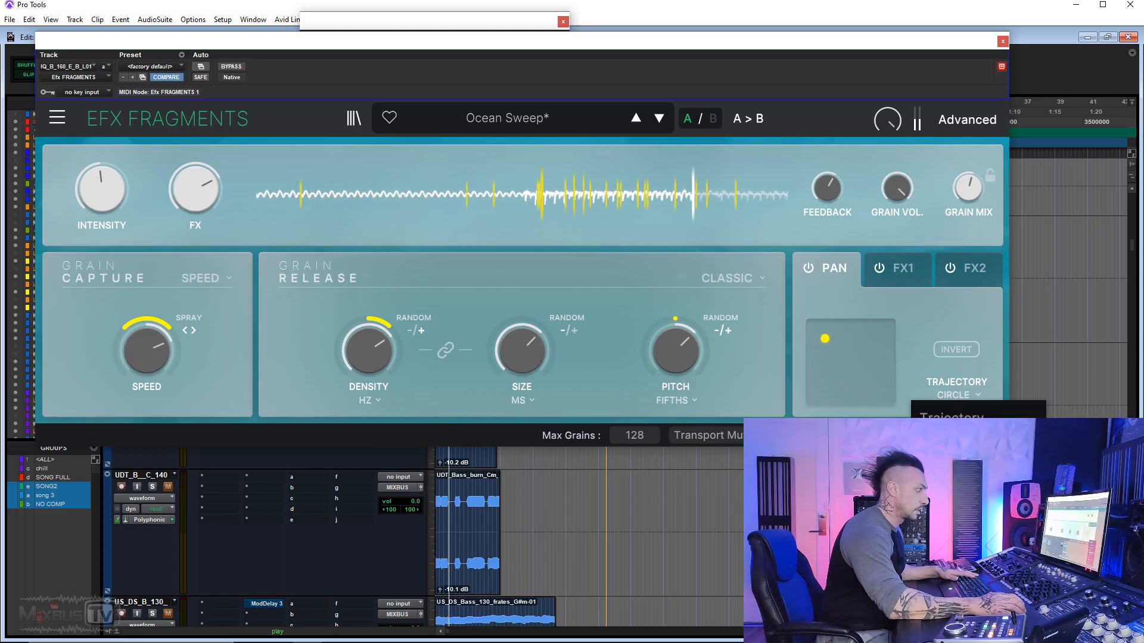
pyautogui.click(960, 464)
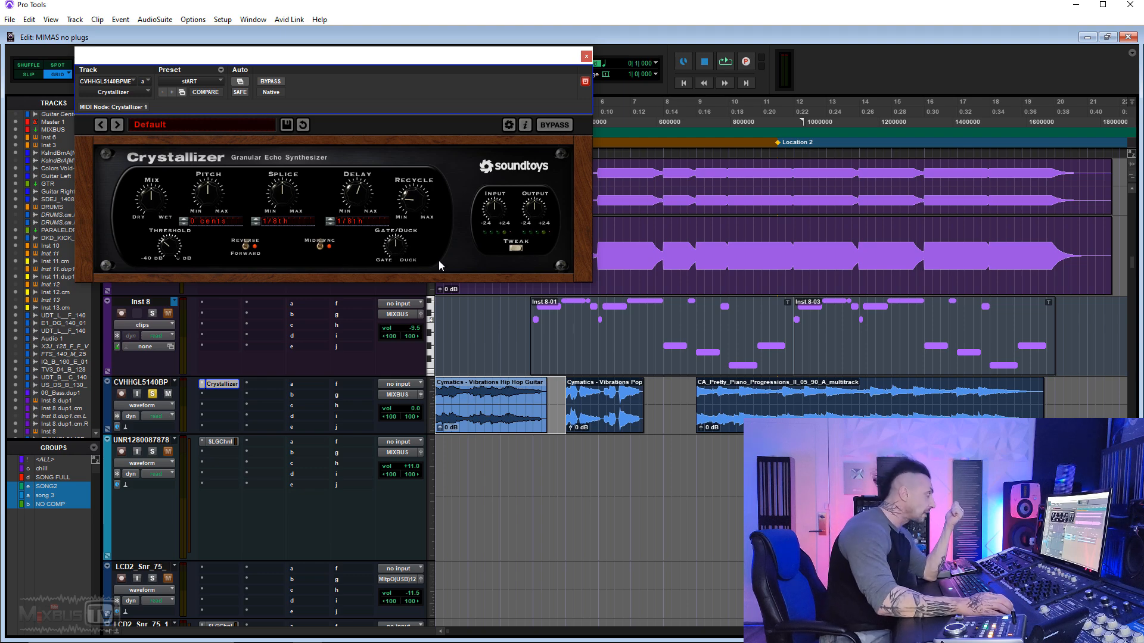
# Reveal Crystallizer's Tweak controls and lower the Mix while the guitar clip plays.
pyautogui.click(517, 251)
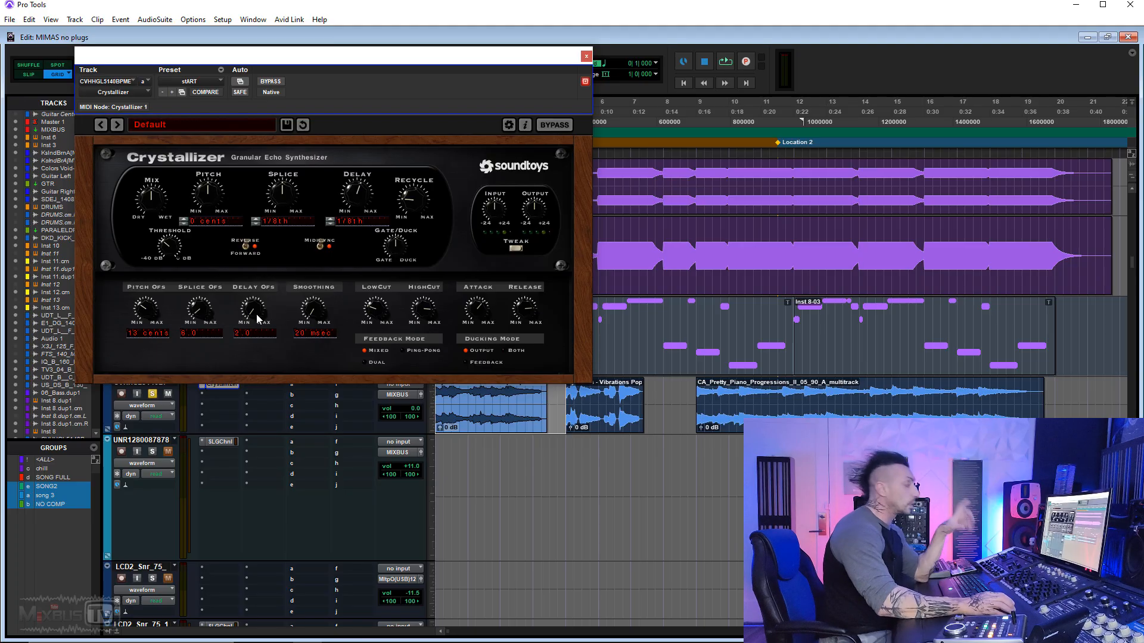
pyautogui.press('space')
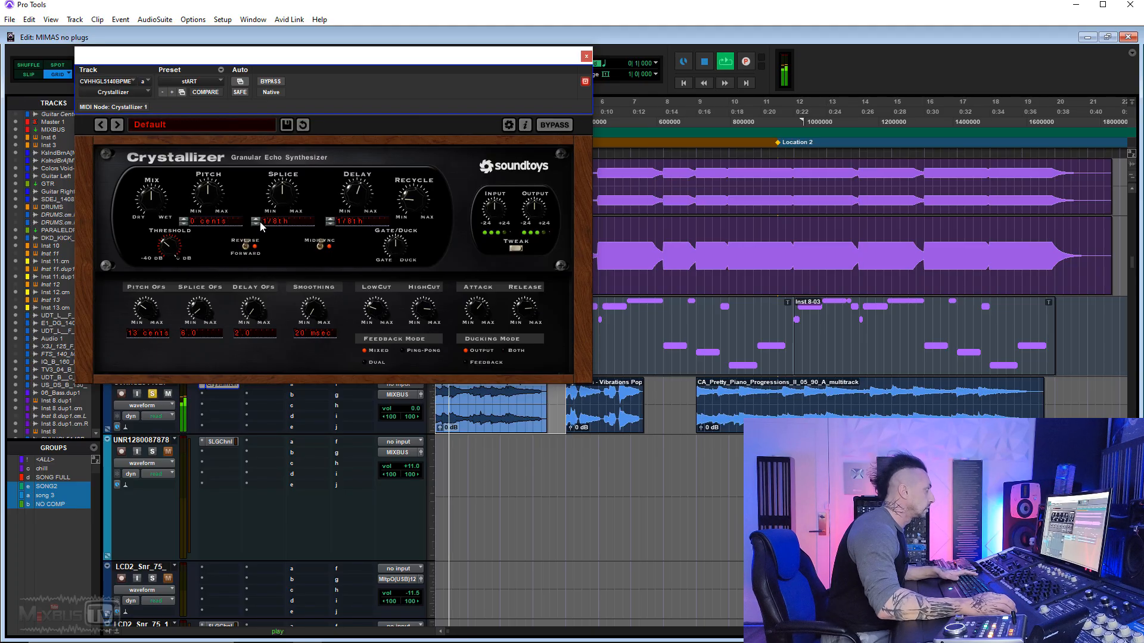
pyautogui.moveTo(162, 213); pyautogui.dragTo(162, 223)
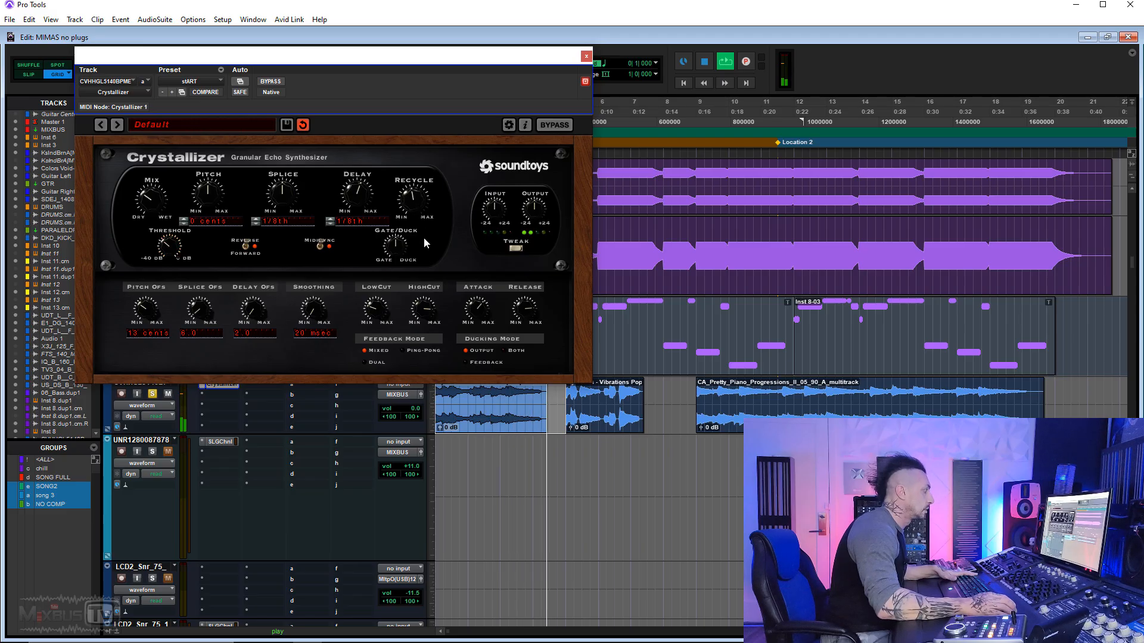
pyautogui.press('space')
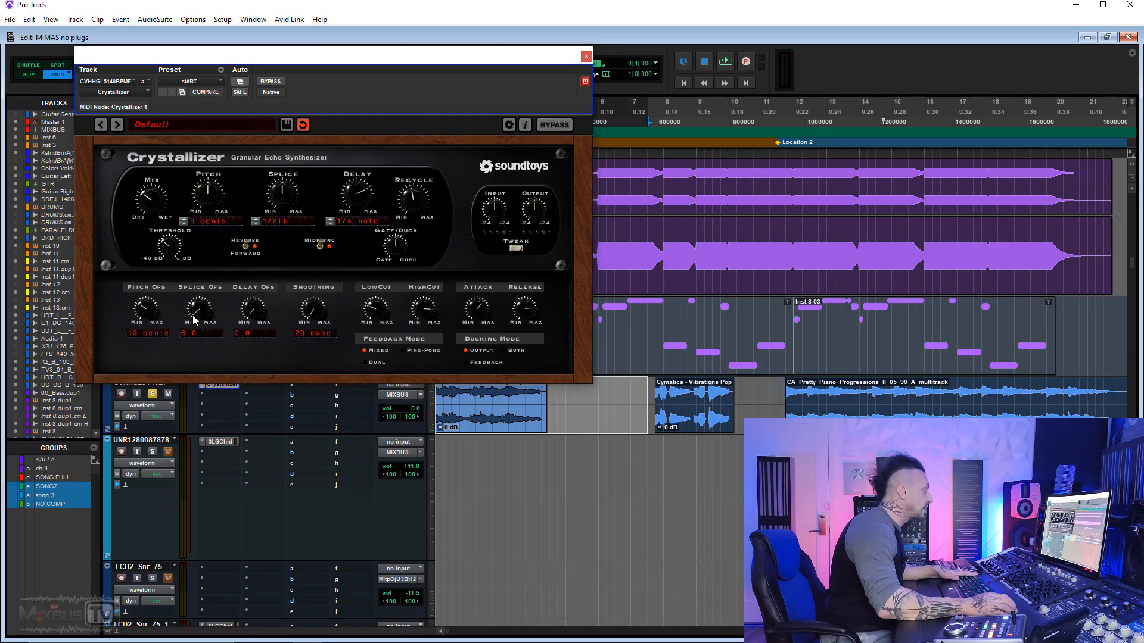
# Resume playback and raise Crystallizer's splice offset to 47.5 and delay offset to 80.5.
pyautogui.press('space')
pyautogui.moveTo(202, 313); pyautogui.dragTo(194, 264)
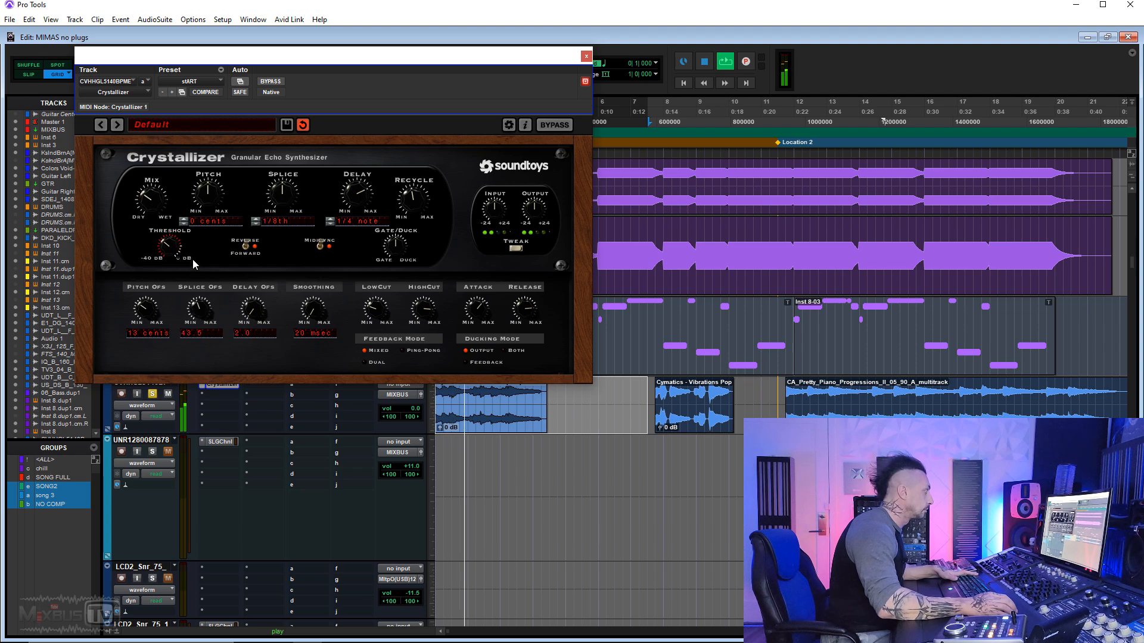
pyautogui.moveTo(252, 315); pyautogui.dragTo(244, 209)
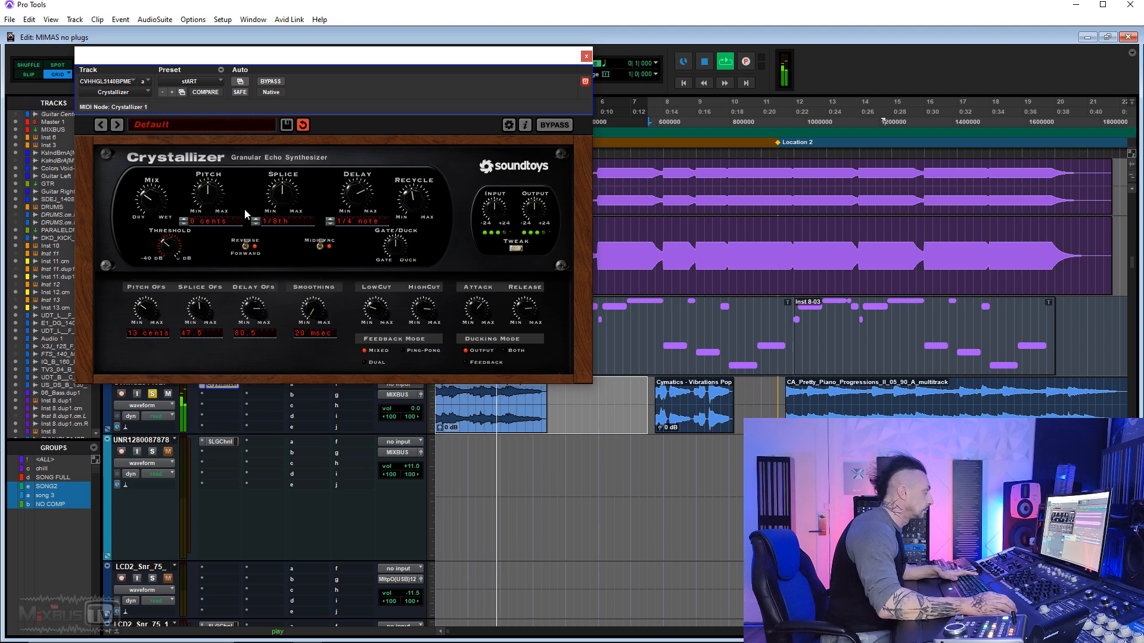
# Increase Crystallizer's smoothing to 1010 msec and raise the pitch offset.
pyautogui.moveTo(322, 308); pyautogui.dragTo(309, 270)
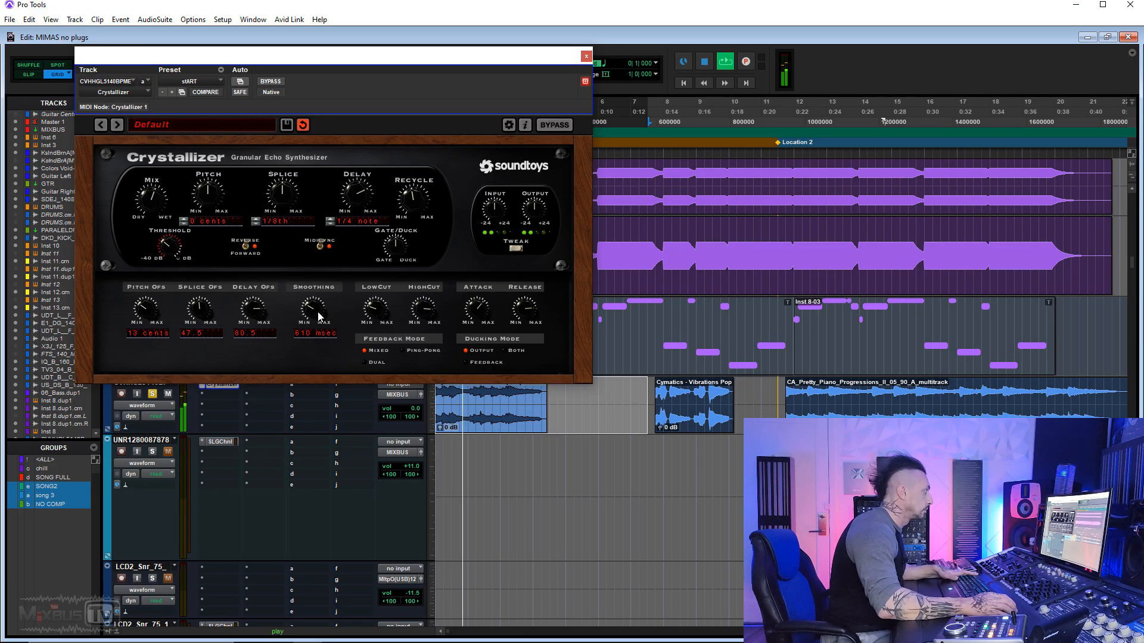
pyautogui.moveTo(312, 308); pyautogui.dragTo(316, 290)
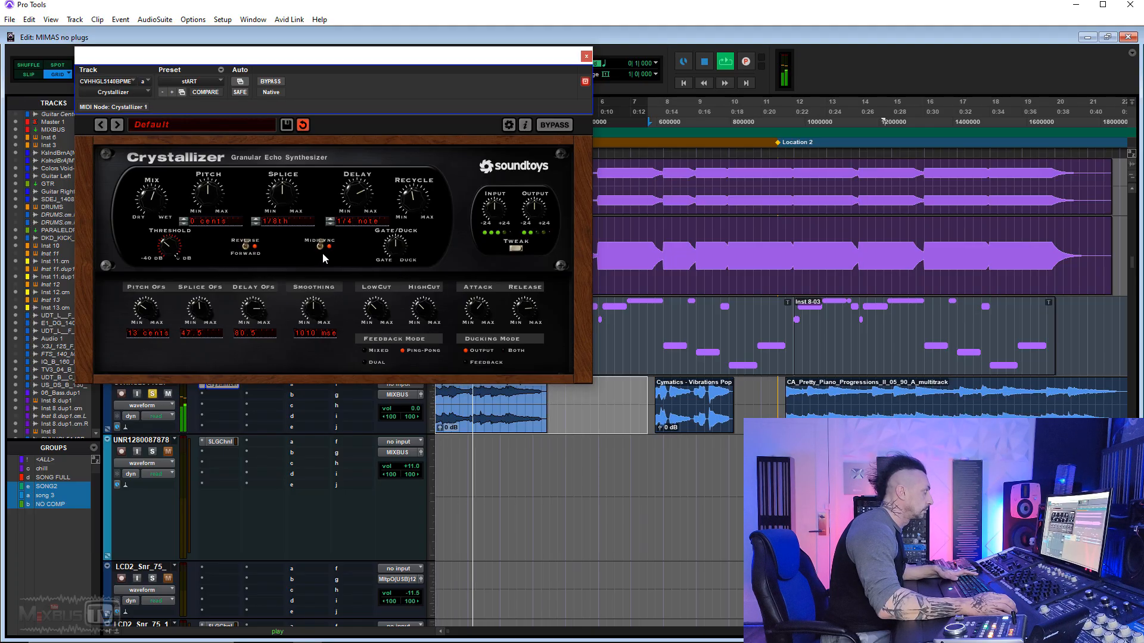
pyautogui.moveTo(147, 310); pyautogui.dragTo(207, 291)
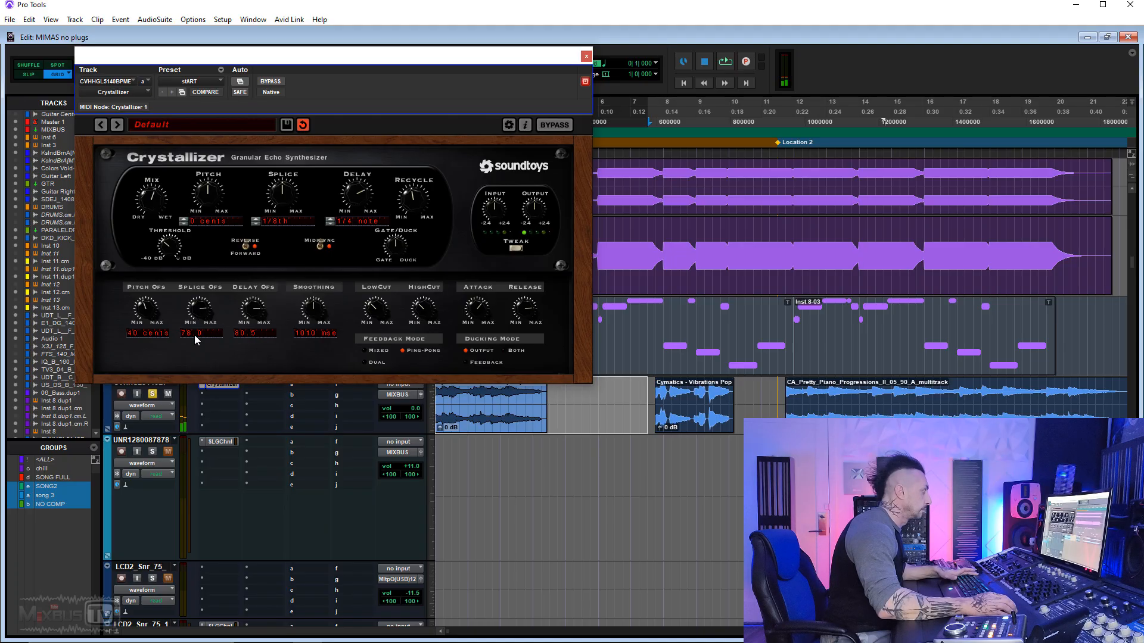
# Load the Great Doubler preset from Crystallizer's 02 Detune & Double category.
pyautogui.click(170, 124)
pyautogui.moveTo(214, 139)
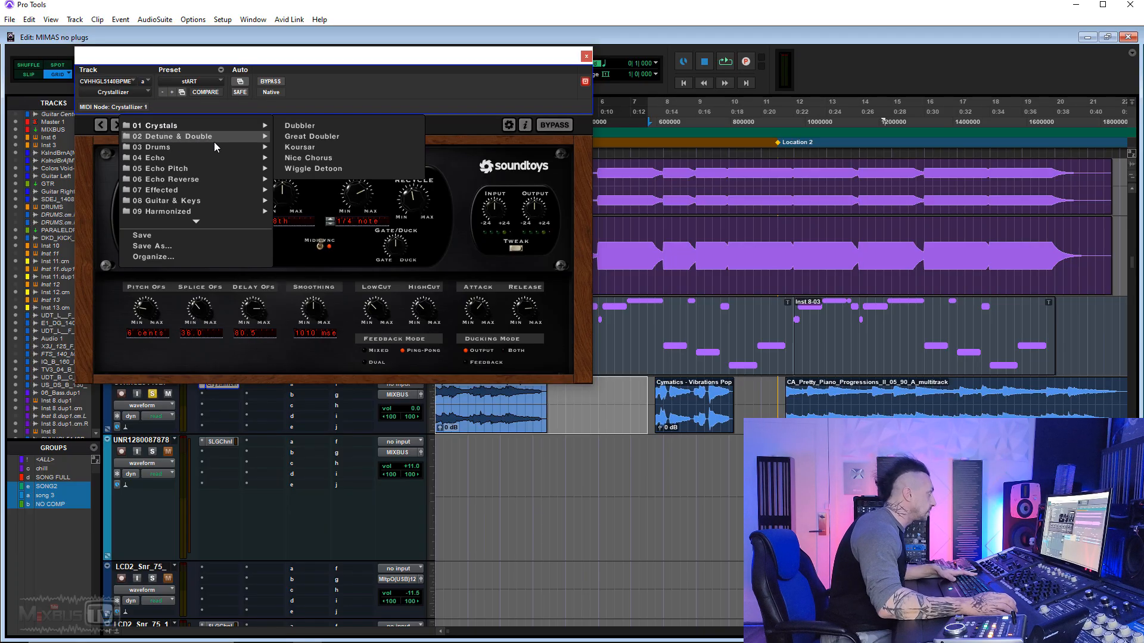
pyautogui.click(311, 136)
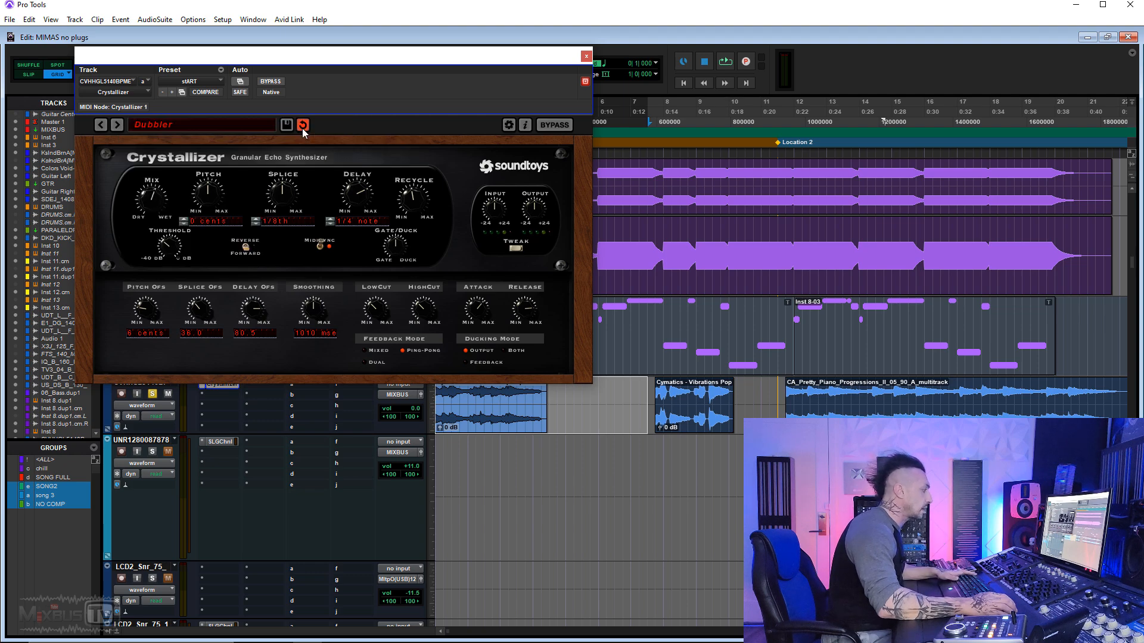
pyautogui.click(301, 125)
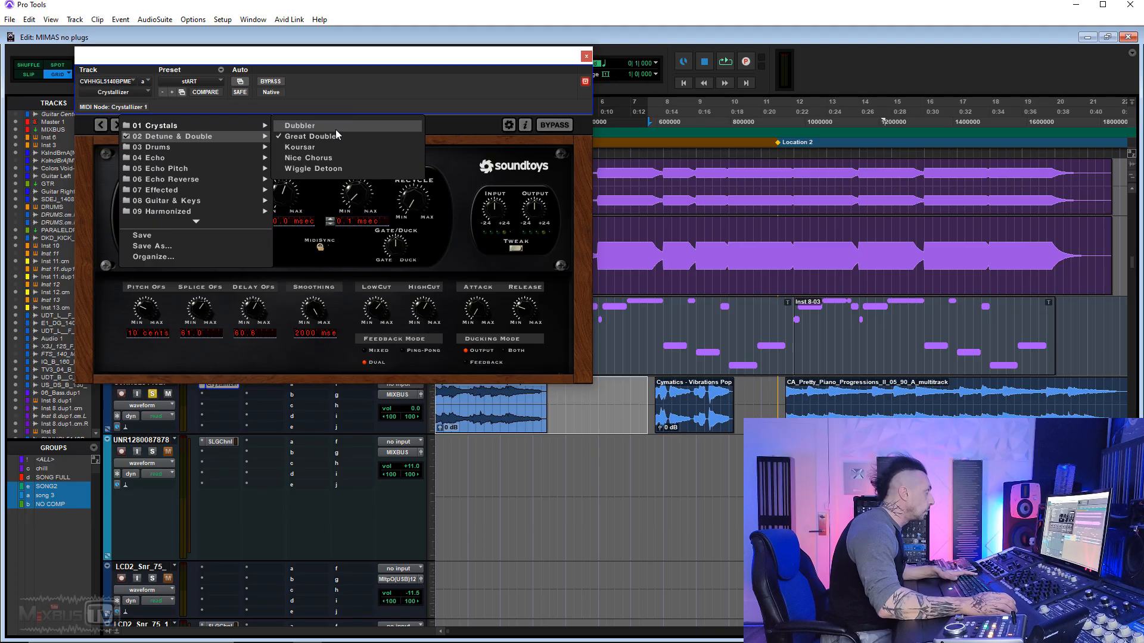
pyautogui.click(334, 137)
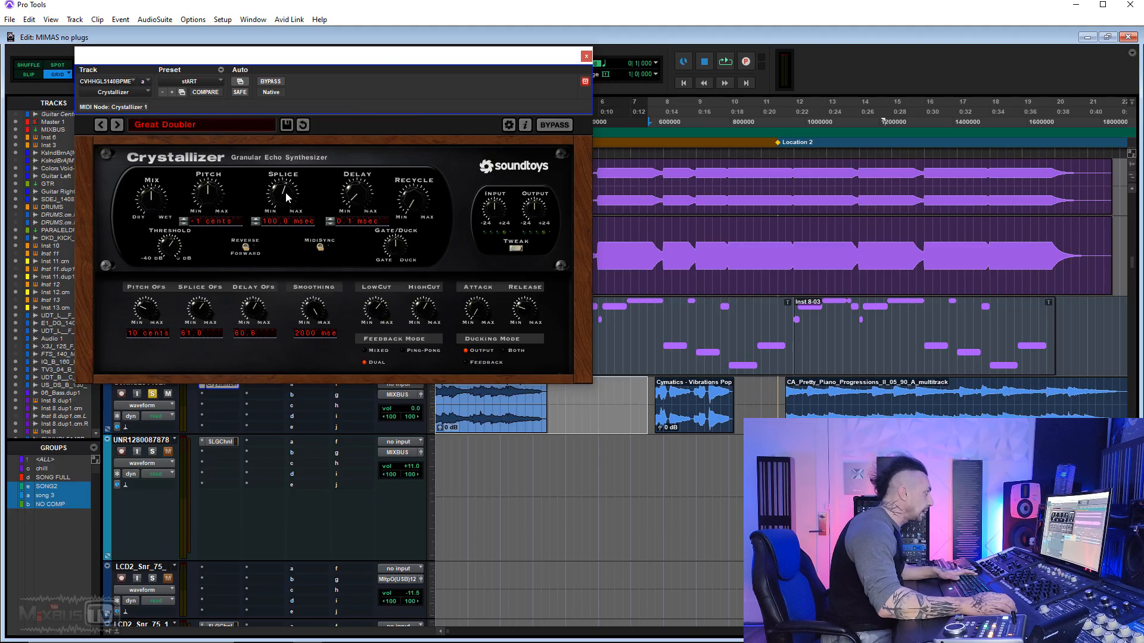
# Shorten the Splice time during playback and compare the guitar with Crystallizer bypassed and active.
pyautogui.press('space')
pyautogui.moveTo(285, 195); pyautogui.dragTo(288, 206)
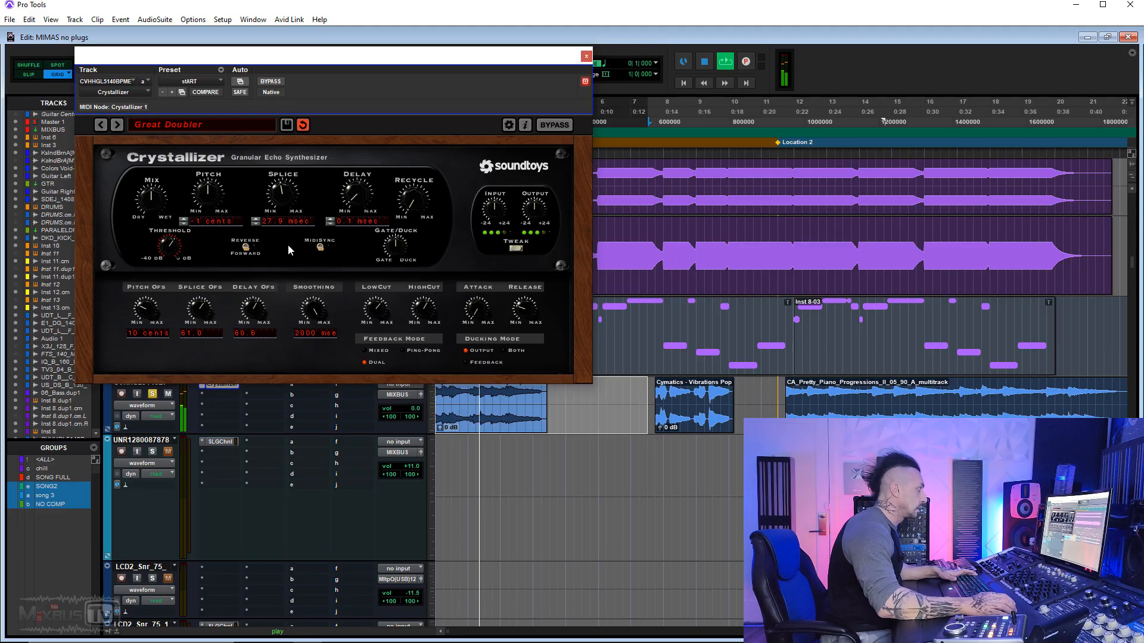
pyautogui.click(270, 81)
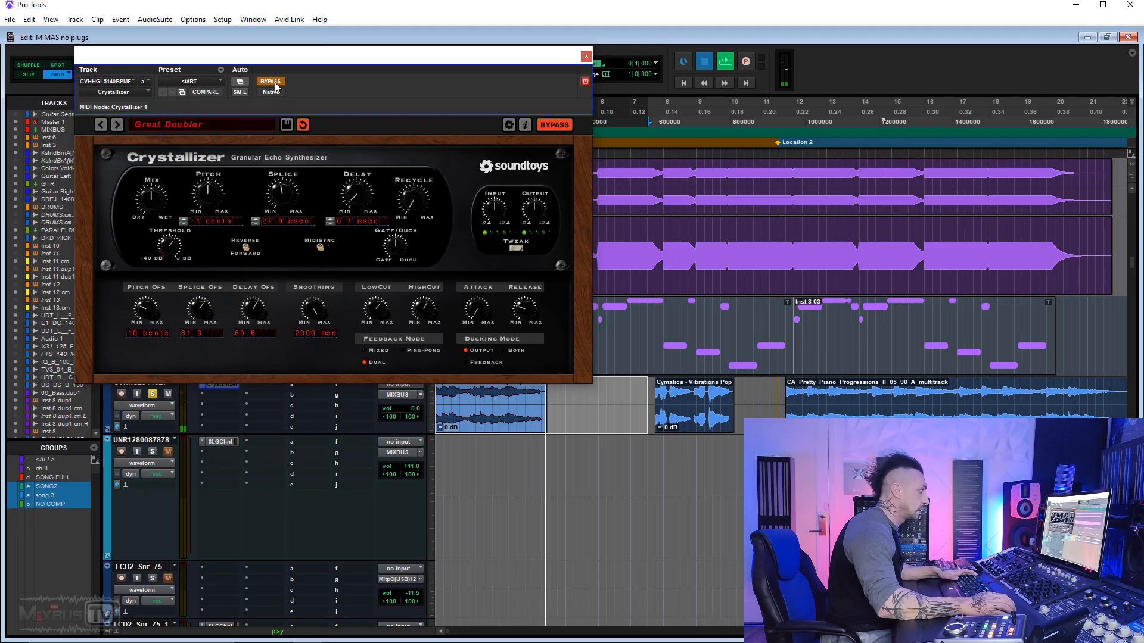
pyautogui.click(275, 85)
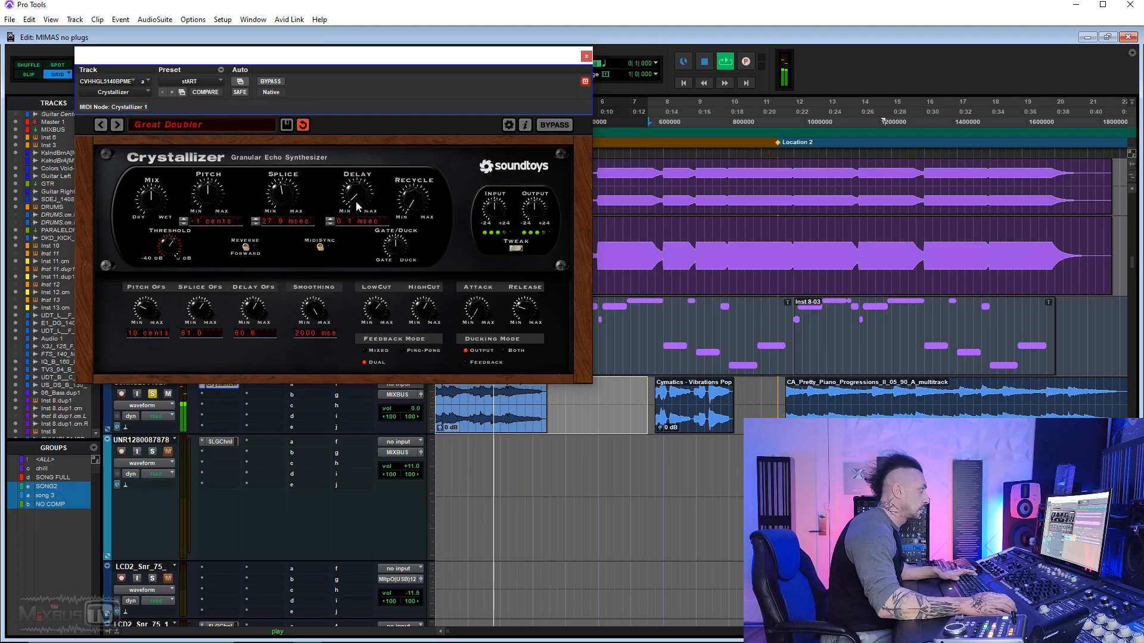
# Raise Crystallizer's Delay slightly and increase the delay offset while auditioning the guitar.
pyautogui.moveTo(358, 206); pyautogui.dragTo(361, 194)
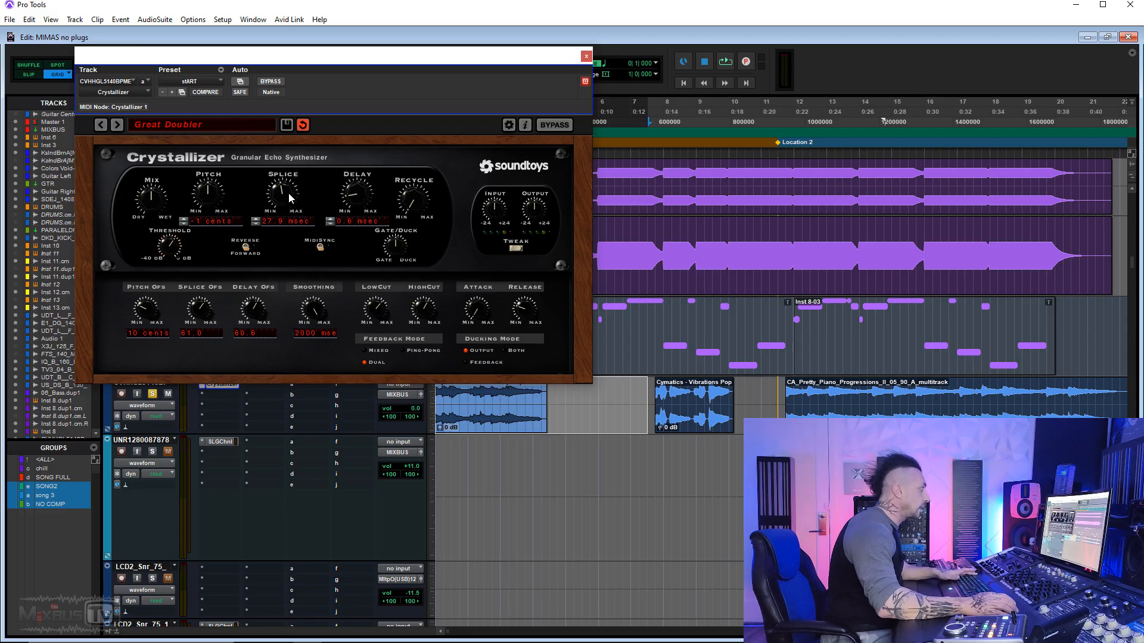
pyautogui.press('space')
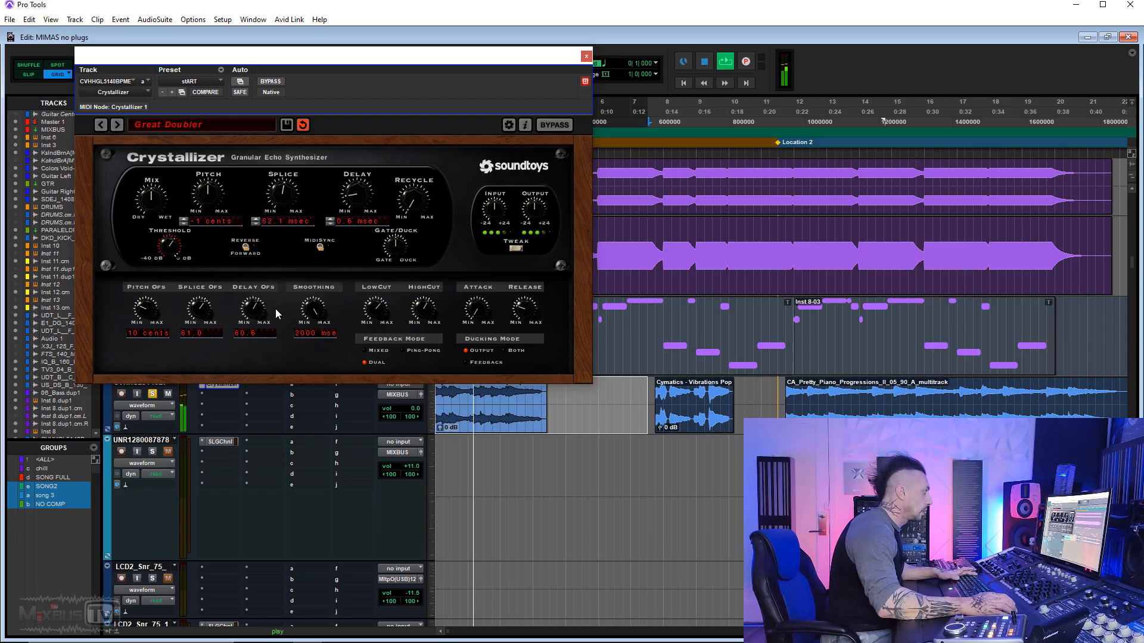
pyautogui.moveTo(276, 314); pyautogui.dragTo(260, 287)
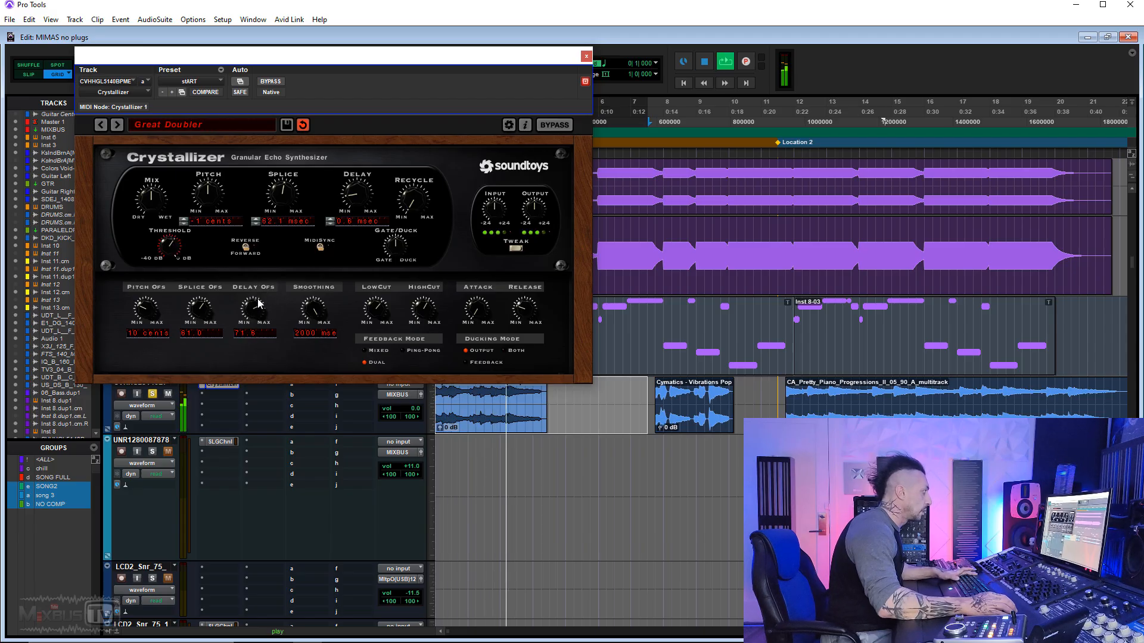
pyautogui.press('space')
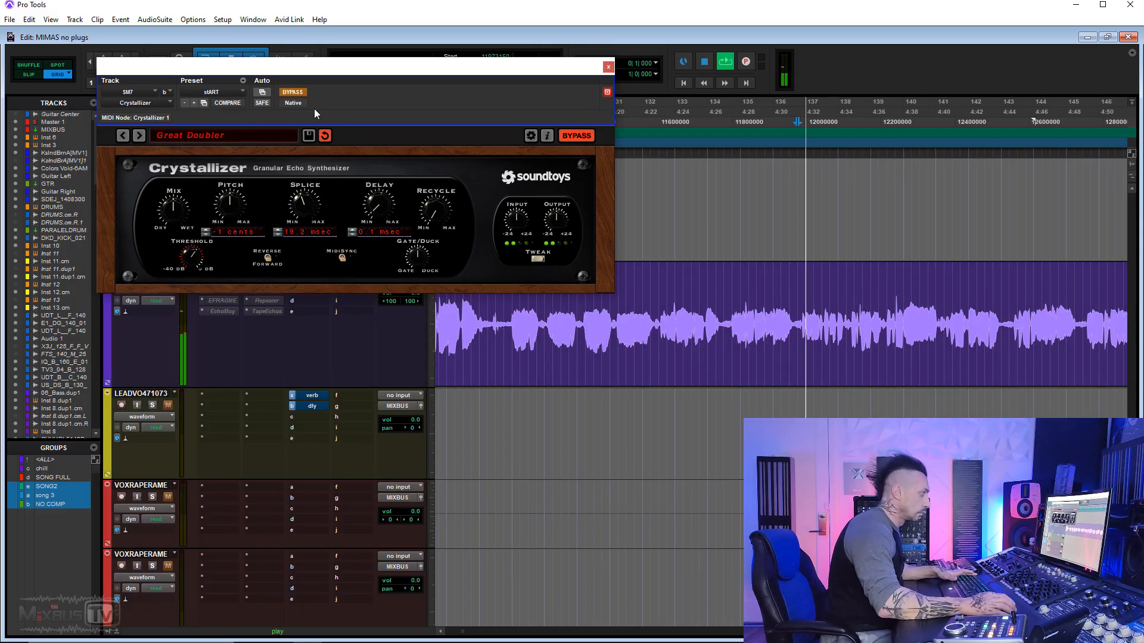
# Activate Crystallizer on the SM7 vocal track and raise its Splice to about 74 msec.
pyautogui.click(293, 94)
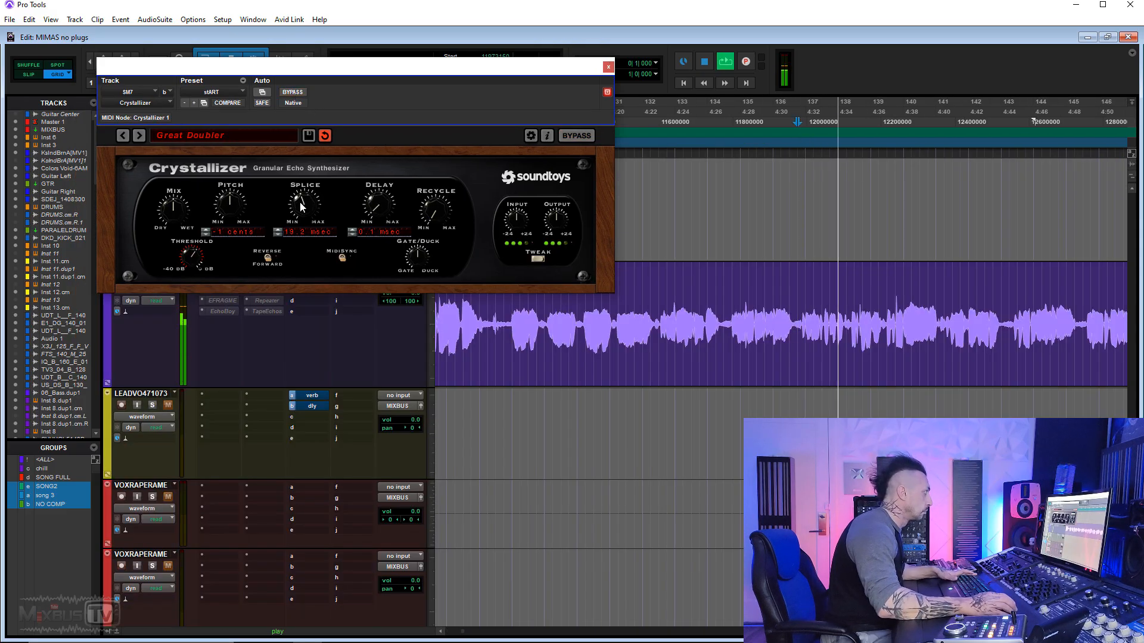
pyautogui.moveTo(300, 203); pyautogui.dragTo(303, 189)
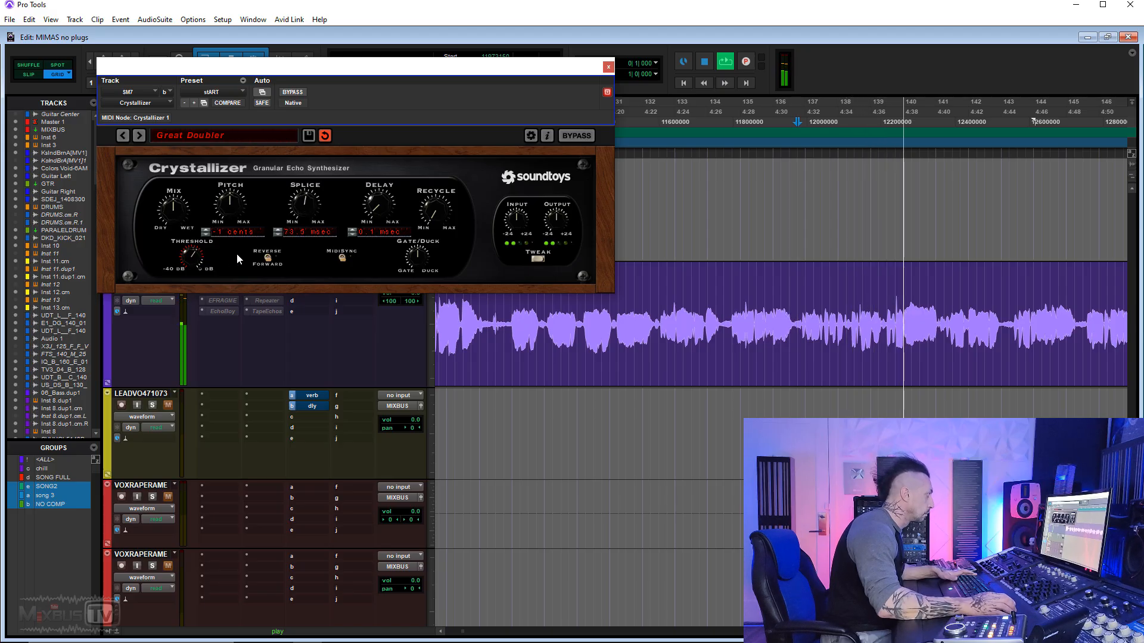
# Reveal the vocal Crystallizer's Tweak controls, set the pitch offset to 2 cents, and reduce the Mix and Splice.
pyautogui.click(535, 260)
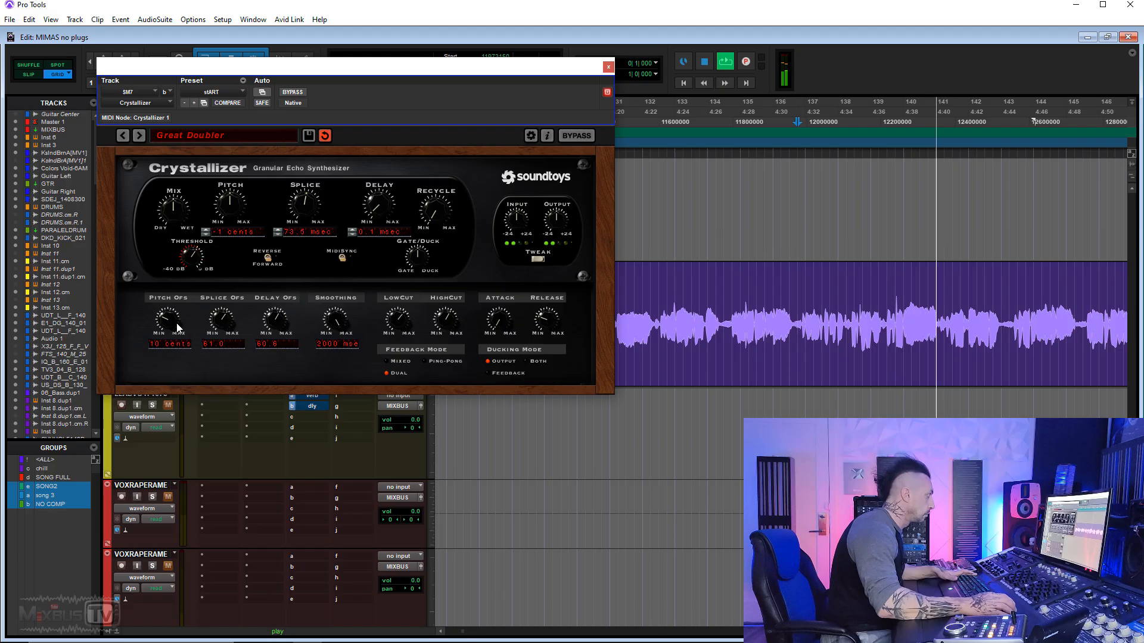
pyautogui.moveTo(176, 334); pyautogui.dragTo(176, 337)
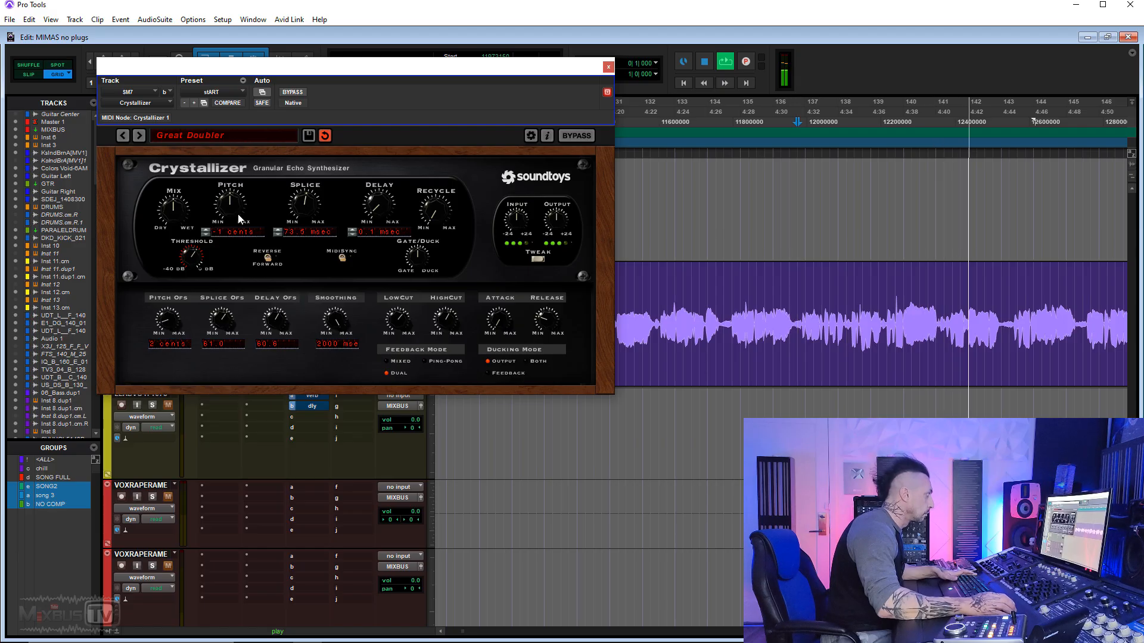
pyautogui.moveTo(166, 206); pyautogui.dragTo(172, 222)
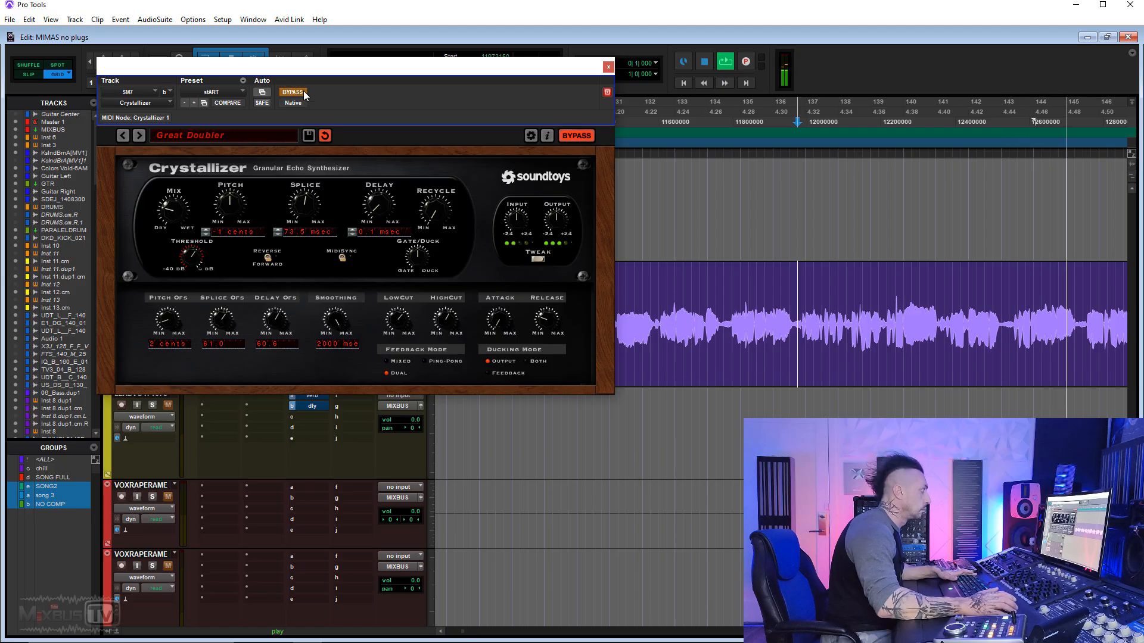
pyautogui.moveTo(303, 204); pyautogui.dragTo(301, 212)
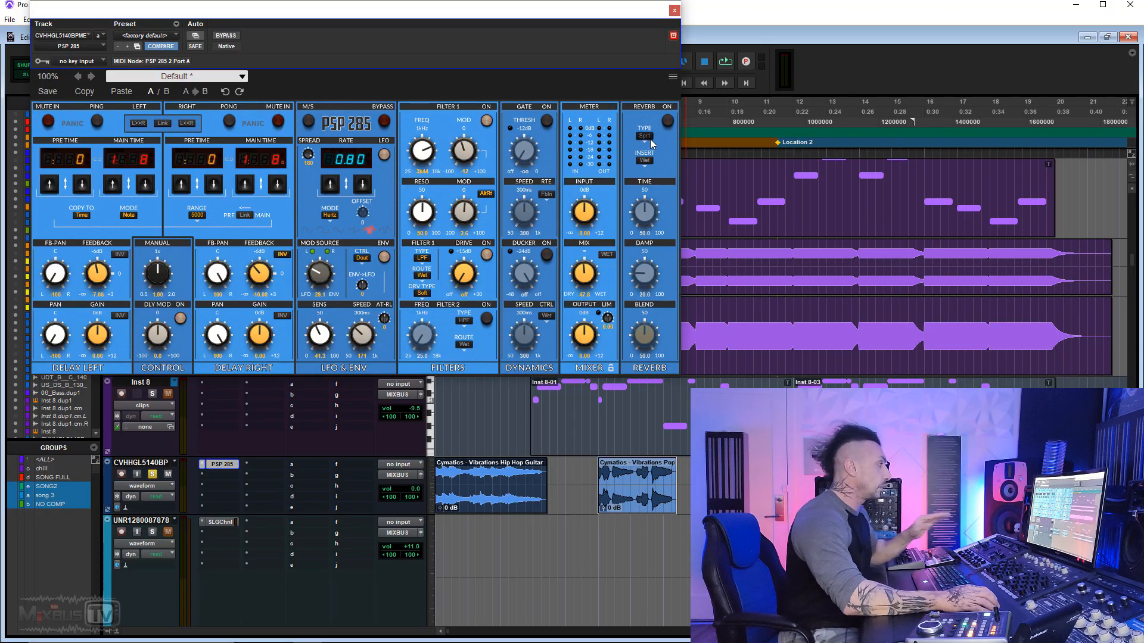
# Turn on PSP 285's reverb section on the guitar, choose Plt1 - Plate 1 as its type, and start playback.
pyautogui.press('space')
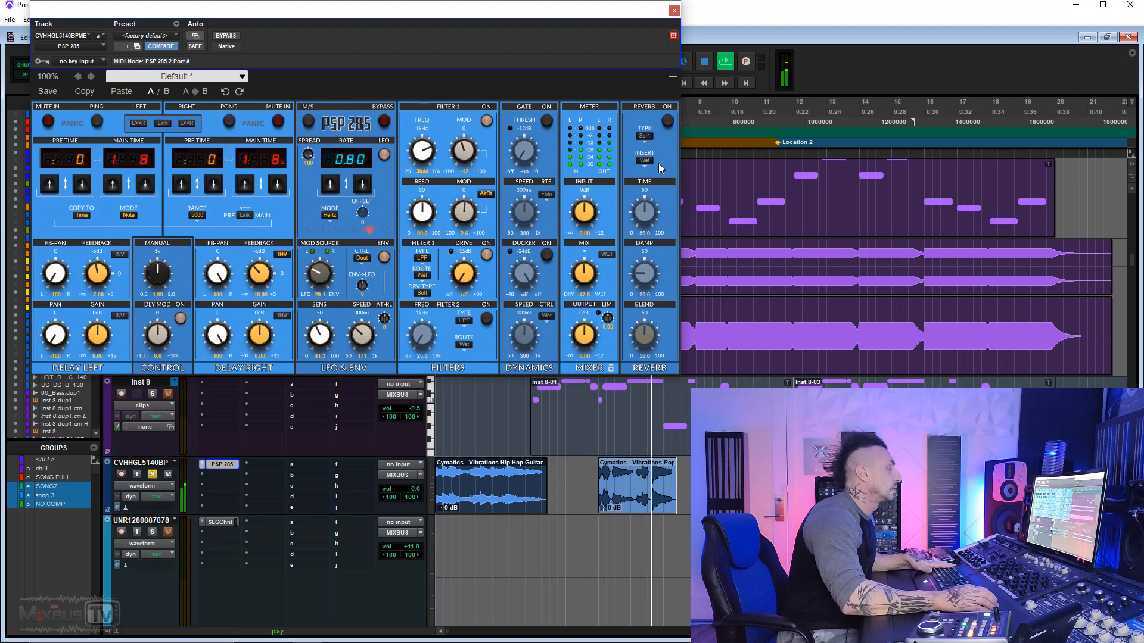
pyautogui.click(667, 121)
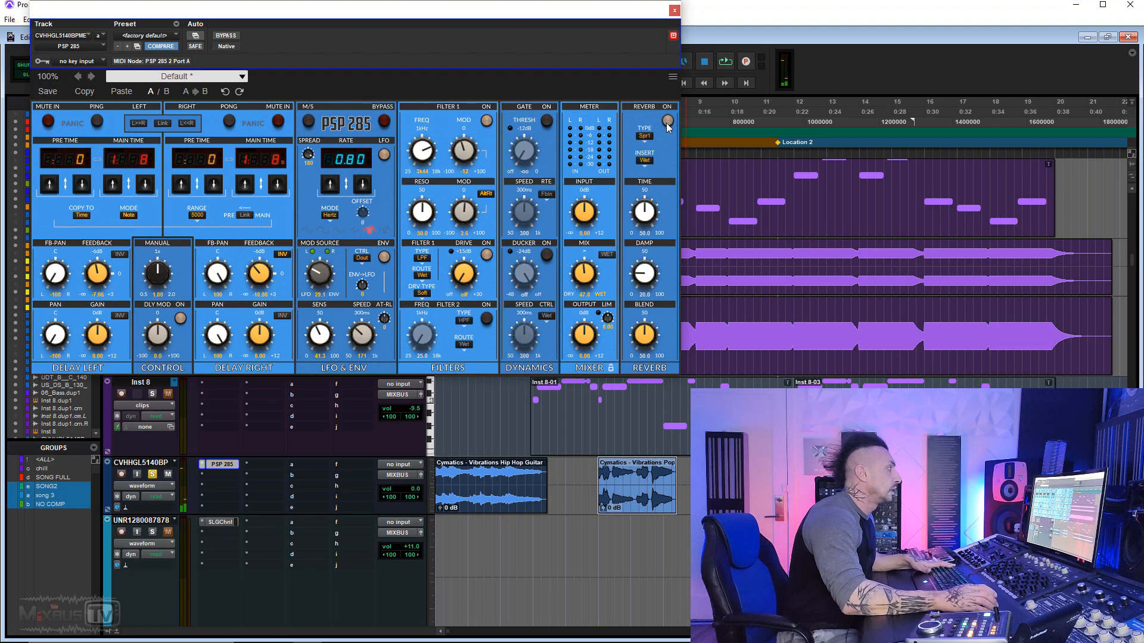
pyautogui.click(646, 136)
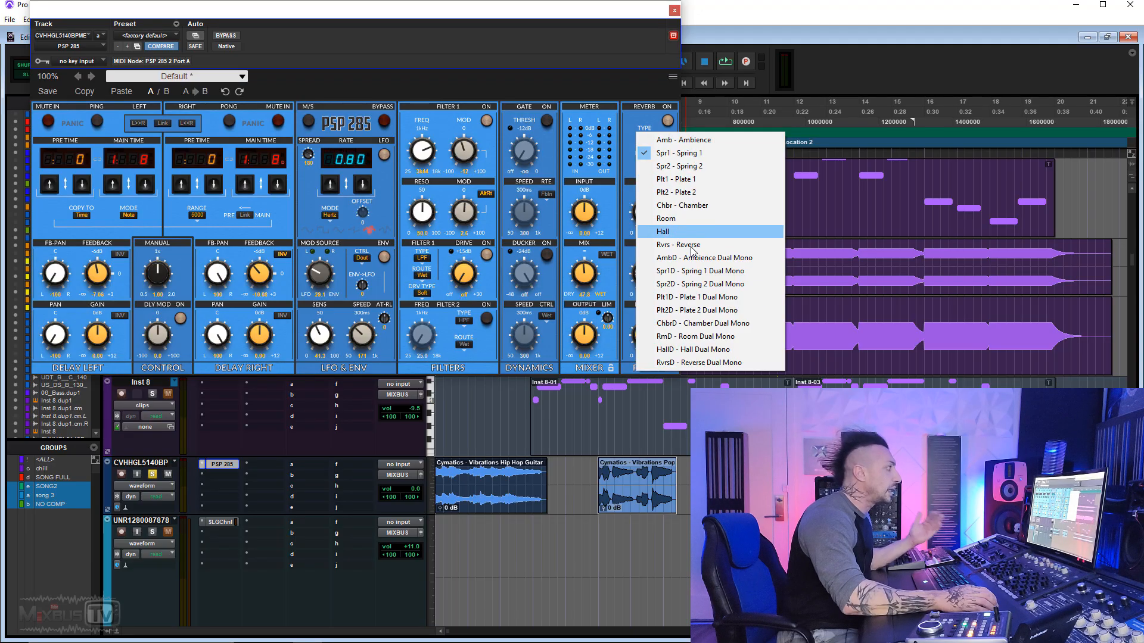
pyautogui.click(688, 179)
pyautogui.press('space')
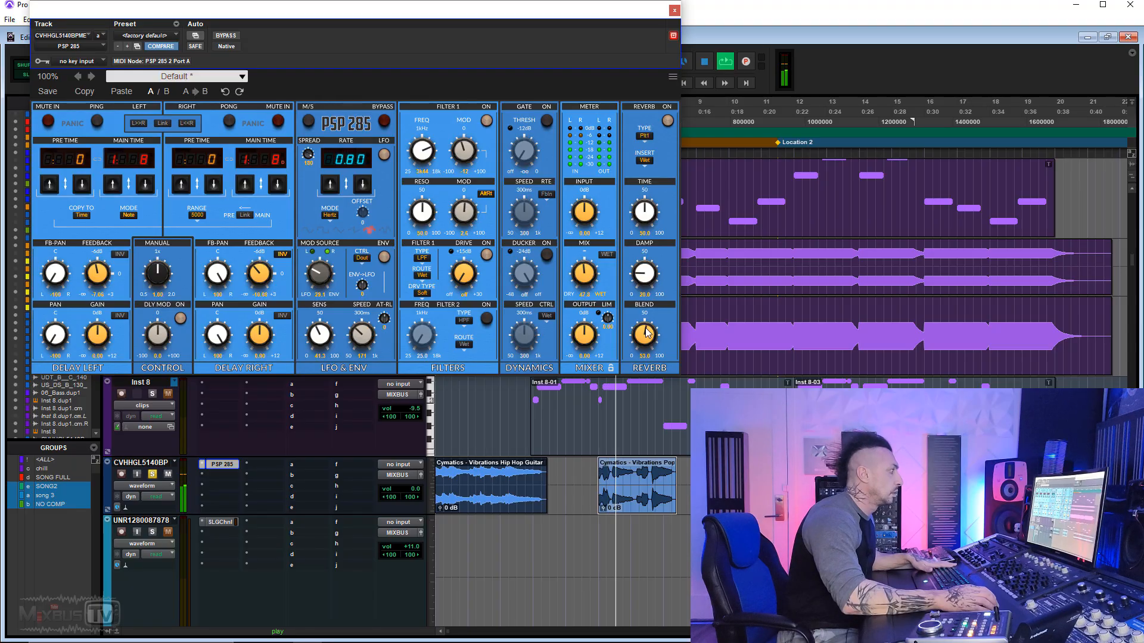
# Raise the reverb's Time to about 56 and its Blend slightly above the midpoint, keeping the Plate 1 type.
pyautogui.moveTo(648, 333)
pyautogui.mouseDown()
pyautogui.moveTo(648, 287)
pyautogui.moveTo(649, 325)
pyautogui.mouseUp()
pyautogui.moveTo(649, 208)
pyautogui.mouseDown()
pyautogui.moveTo(650, 182)
pyautogui.moveTo(651, 206)
pyautogui.mouseUp()
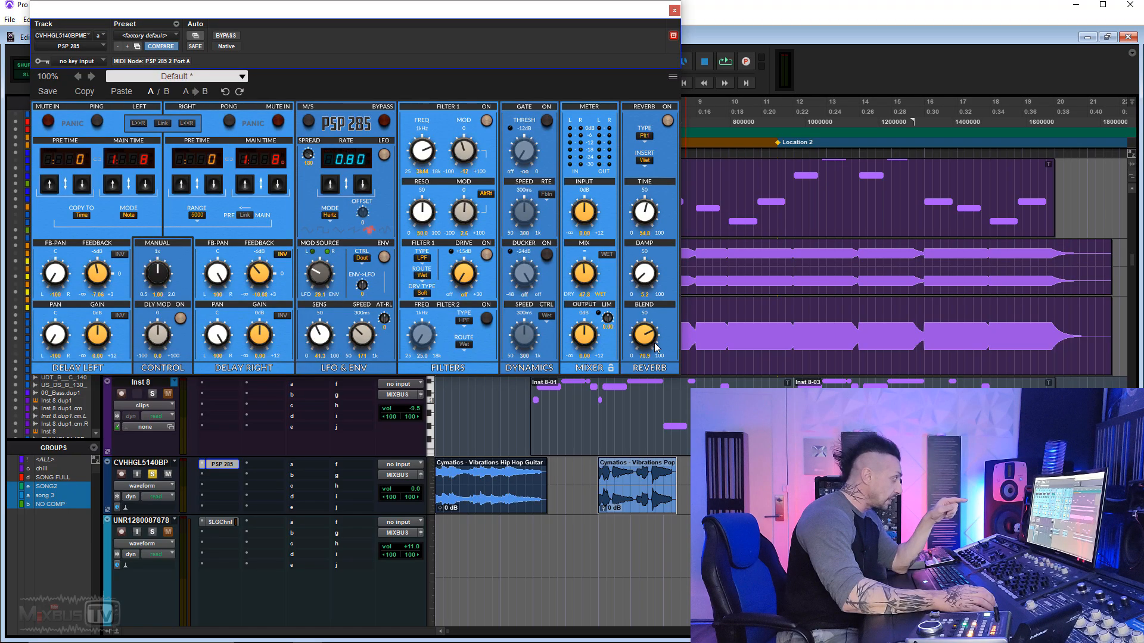
pyautogui.moveTo(645, 345); pyautogui.dragTo(647, 337)
pyautogui.moveTo(654, 220); pyautogui.dragTo(654, 218)
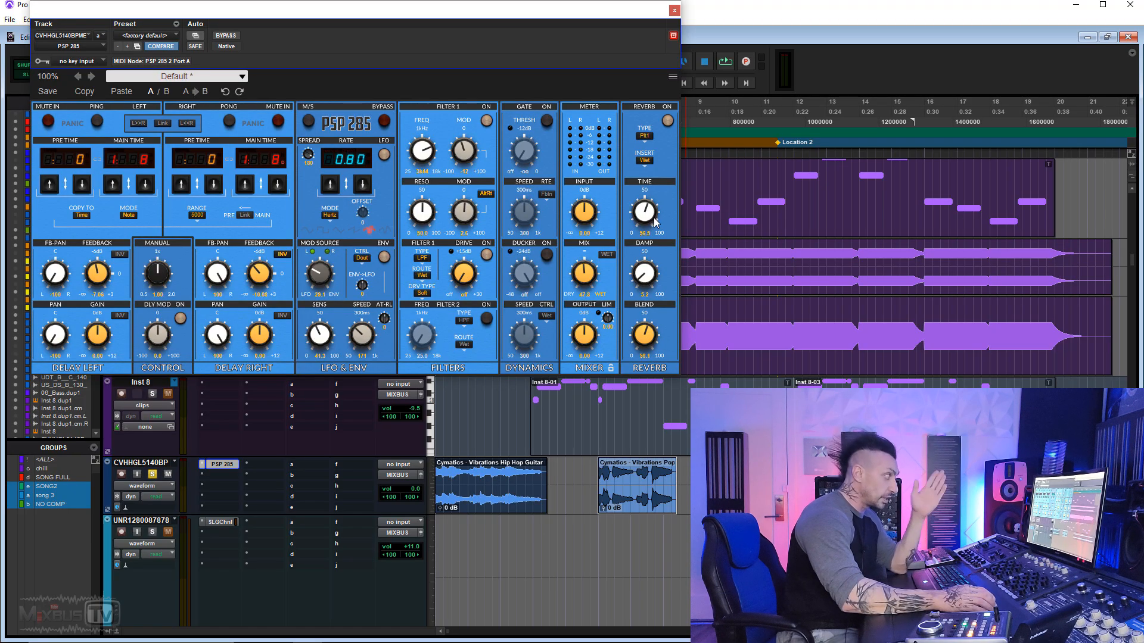
pyautogui.click(648, 137)
pyautogui.click(650, 180)
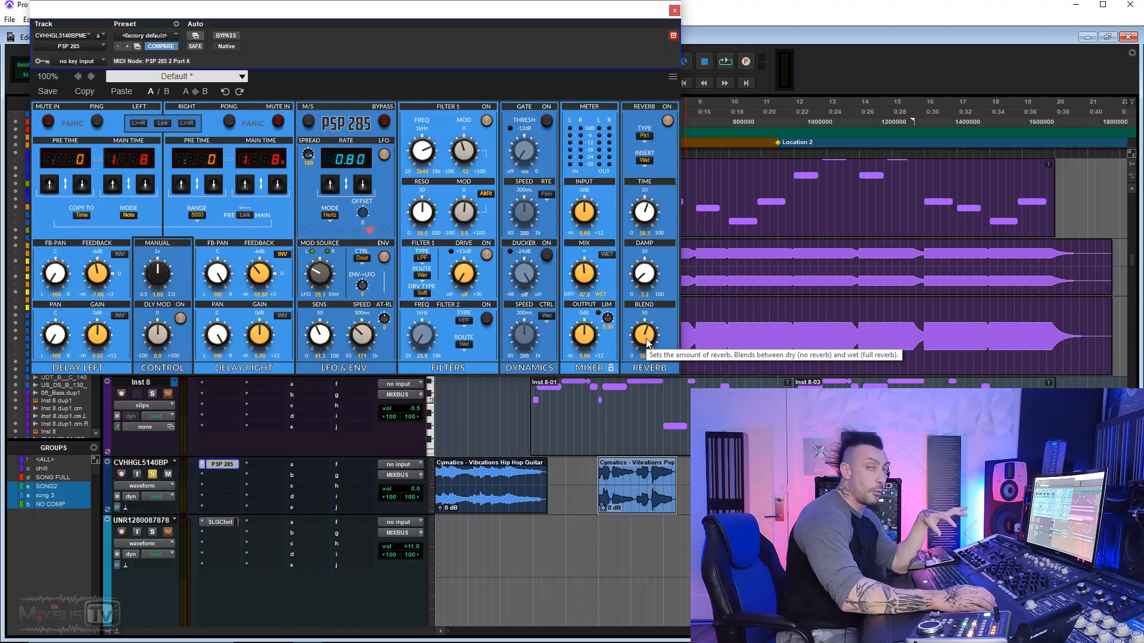
# Audition the guitar while raising the reverb's Damp to about 49 and the mixer's Mix to about 75.
pyautogui.press('space')
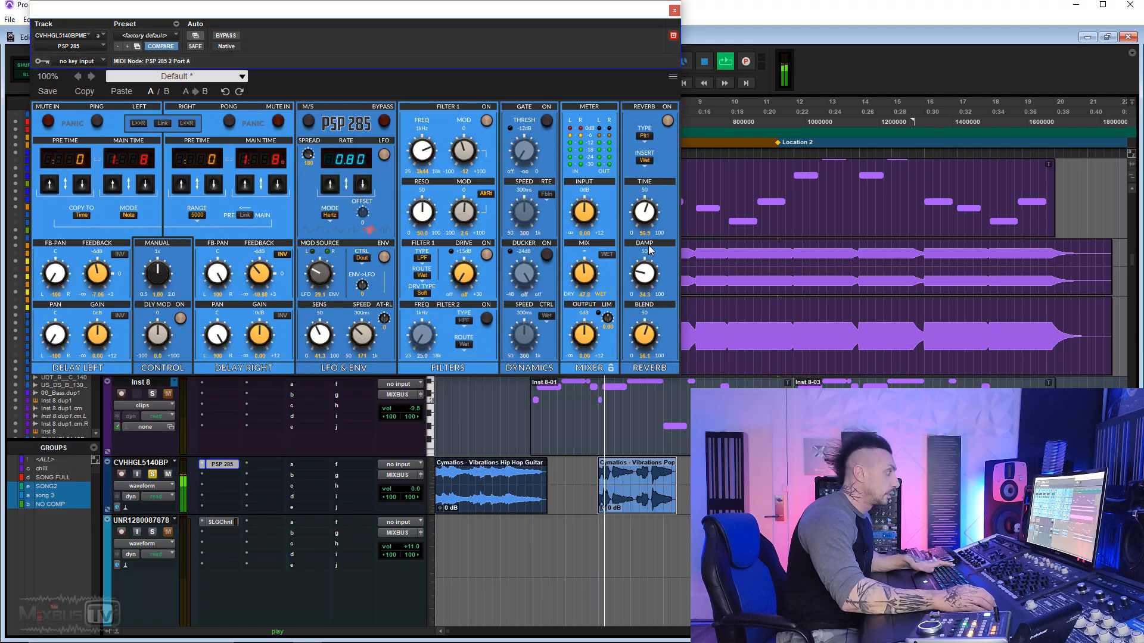
pyautogui.moveTo(646, 275); pyautogui.dragTo(648, 212)
pyautogui.moveTo(645, 335); pyautogui.dragTo(644, 332)
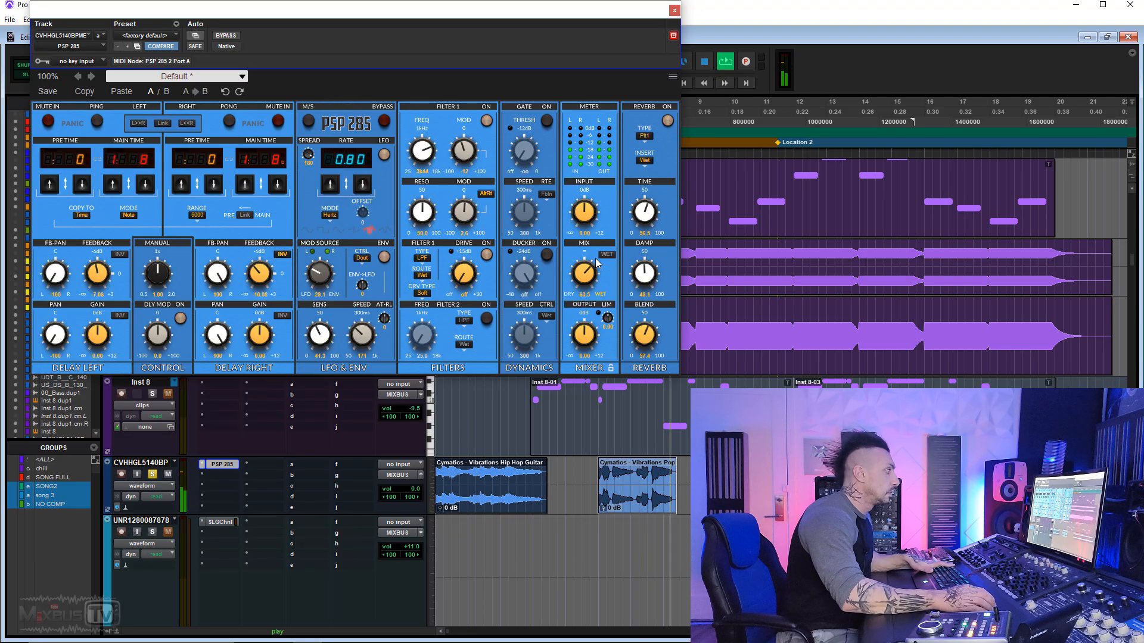
pyautogui.moveTo(593, 275); pyautogui.dragTo(598, 262)
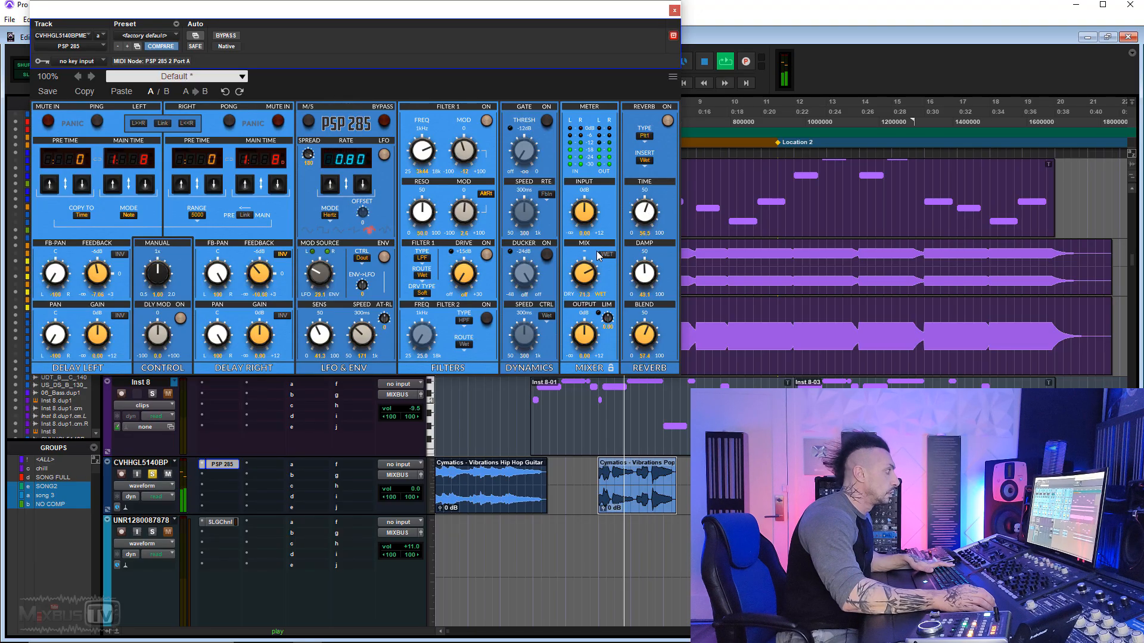
# Change the reverb type to Spr1 - Spring 1 and adjust the active ducker's threshold while auditioning the guitar.
pyautogui.click(644, 137)
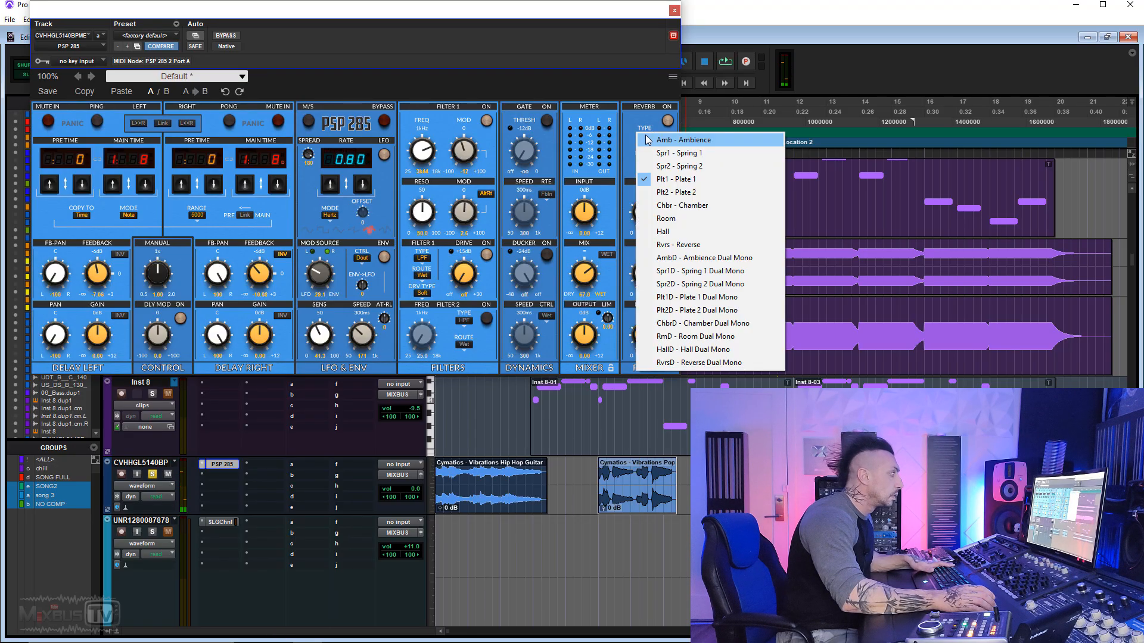
pyautogui.click(679, 153)
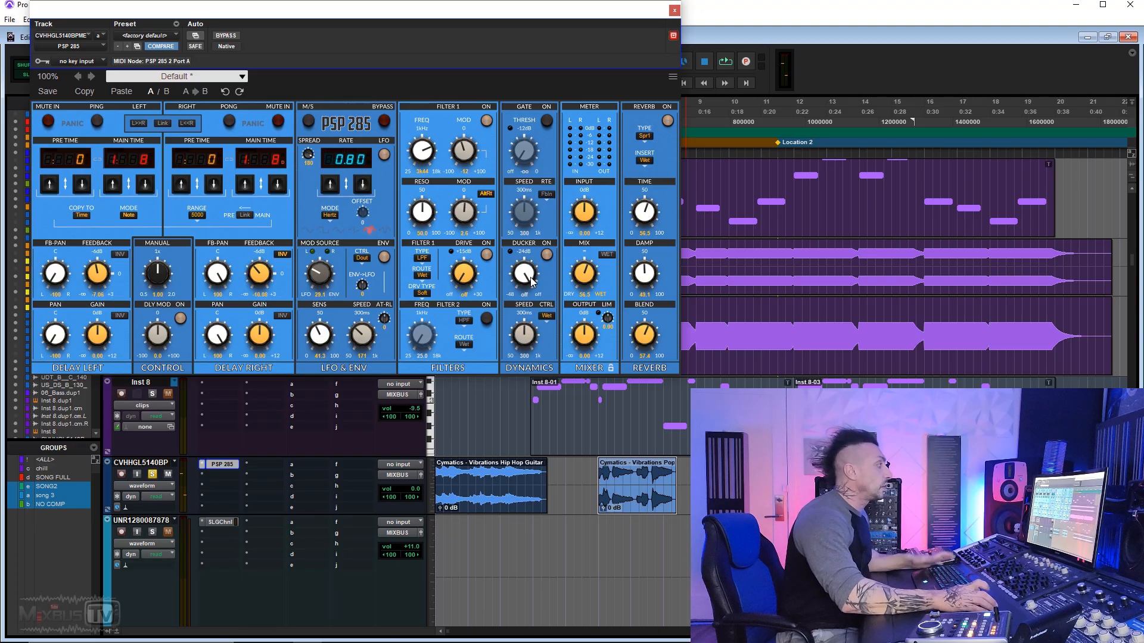
pyautogui.moveTo(532, 282); pyautogui.dragTo(526, 305)
pyautogui.press('space')
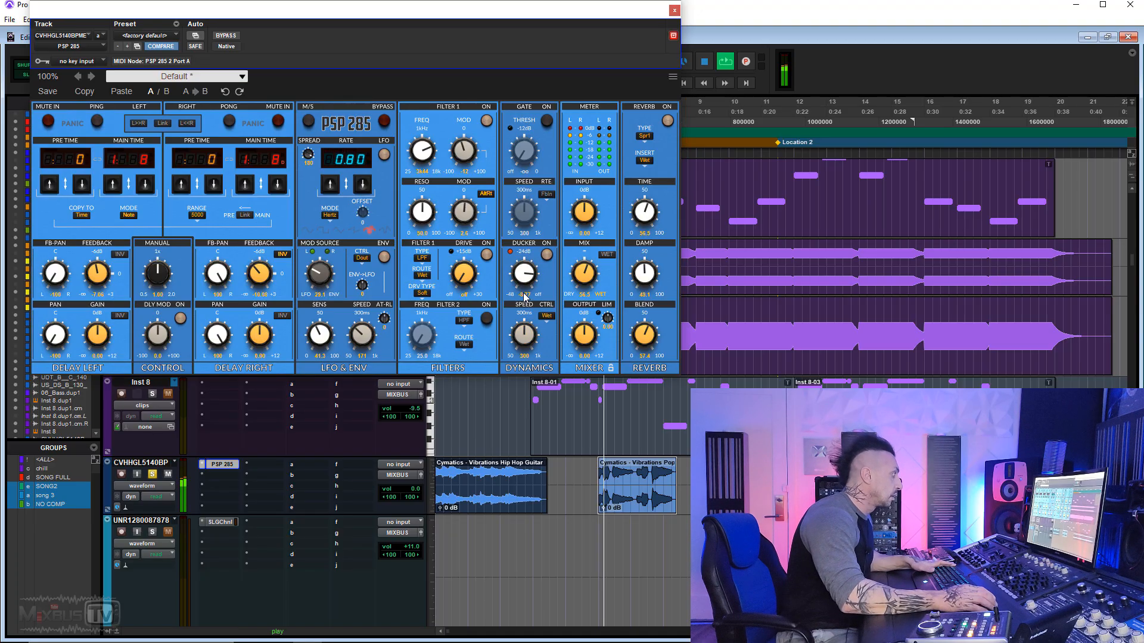
pyautogui.moveTo(524, 277); pyautogui.dragTo(525, 268)
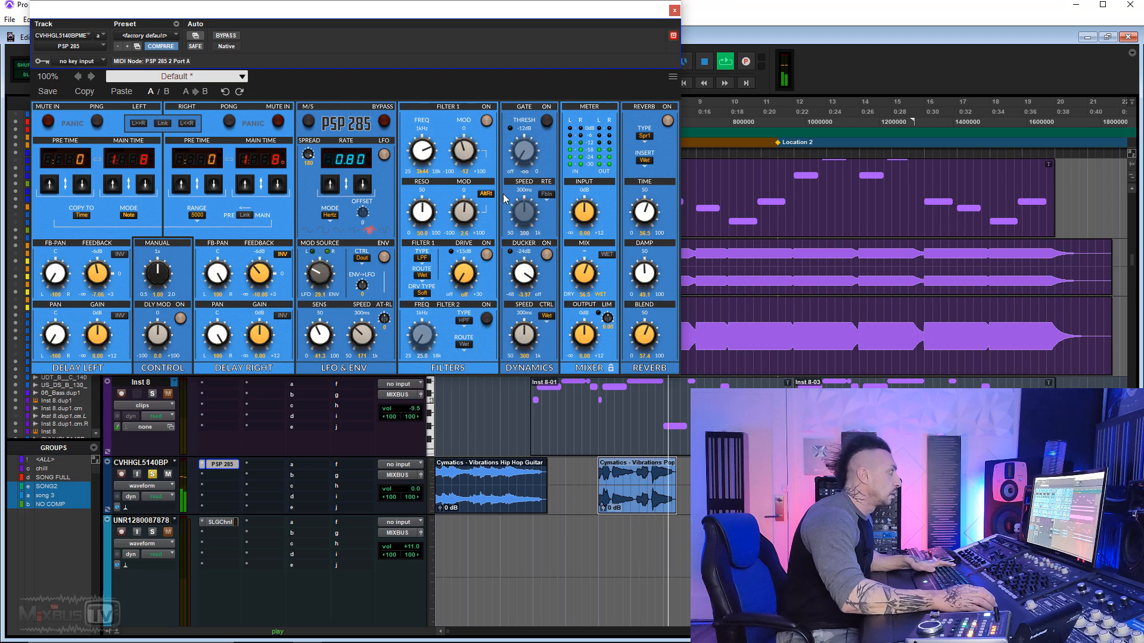
pyautogui.press('space')
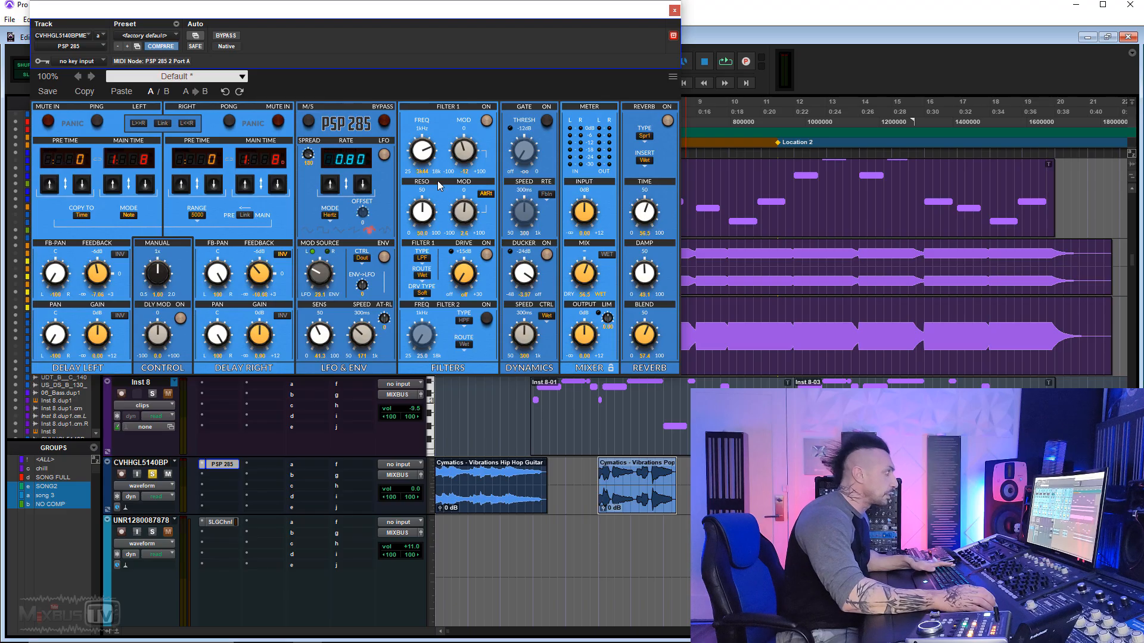
# Sweep Filter 1's frequency and frequency modulation during playback, leaving a higher frequency with lower modulation, and reduce its resonance.
pyautogui.press('space')
pyautogui.moveTo(465, 155); pyautogui.dragTo(472, 101)
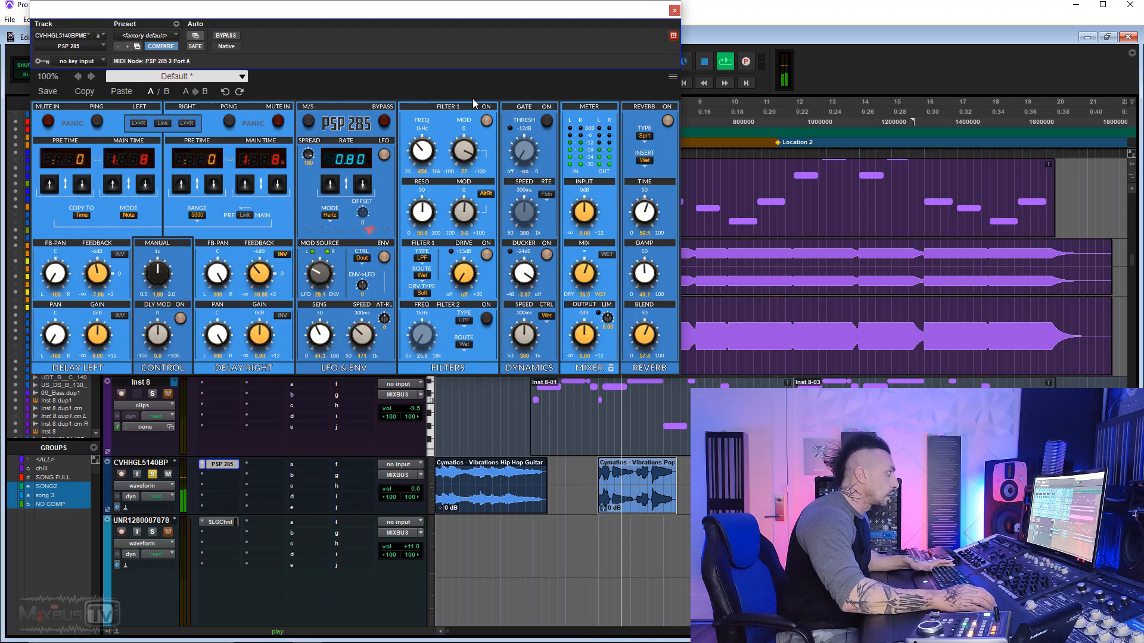
pyautogui.moveTo(421, 158); pyautogui.dragTo(426, 109)
pyautogui.moveTo(422, 209); pyautogui.dragTo(435, 232)
pyautogui.moveTo(464, 150); pyautogui.dragTo(465, 187)
pyautogui.moveTo(424, 149); pyautogui.dragTo(430, 131)
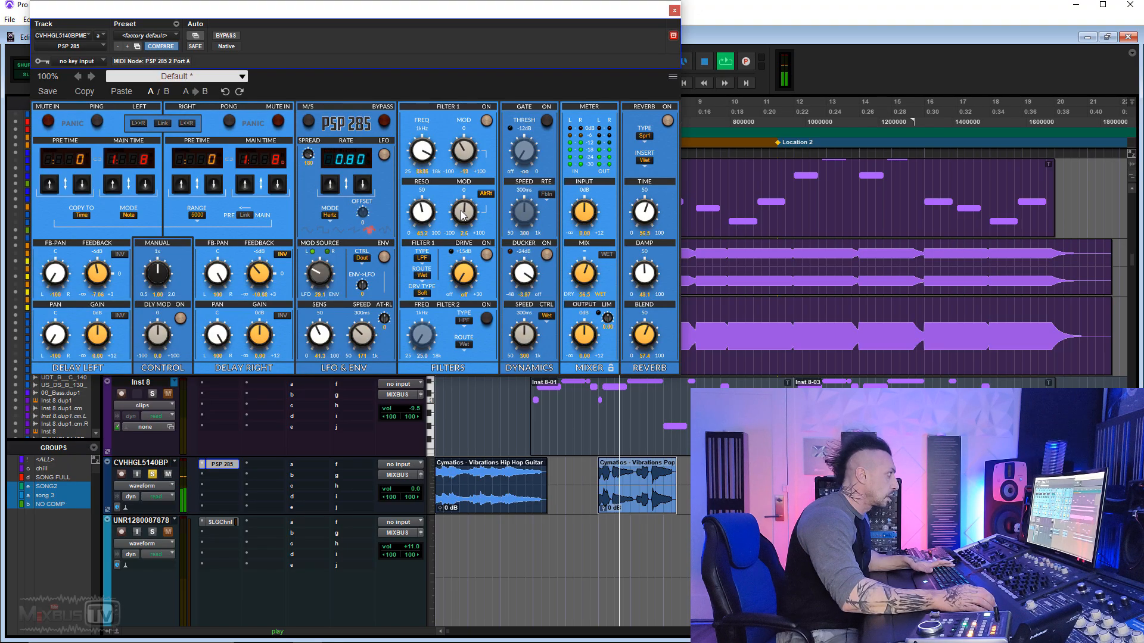
# Toggle Filter 1's Drive to compare, sweep its amount up and back down, and raise the mixer's Mix to about 63.
pyautogui.click(486, 255)
pyautogui.click(486, 255)
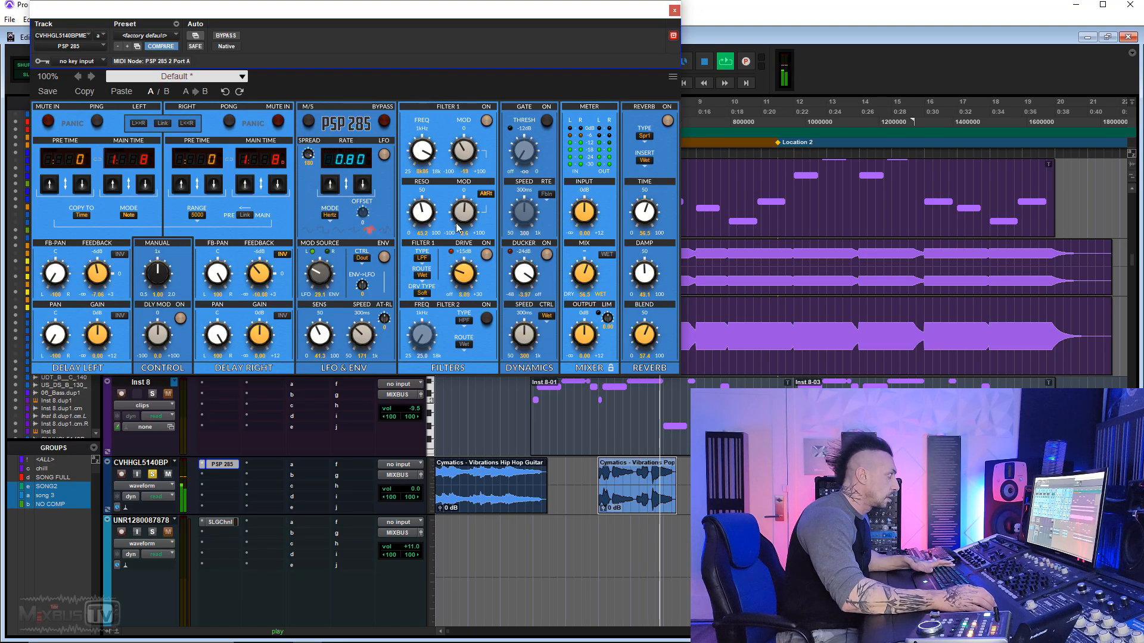
pyautogui.moveTo(454, 179)
pyautogui.mouseDown()
pyautogui.moveTo(453, 159)
pyautogui.moveTo(453, 172)
pyautogui.mouseUp()
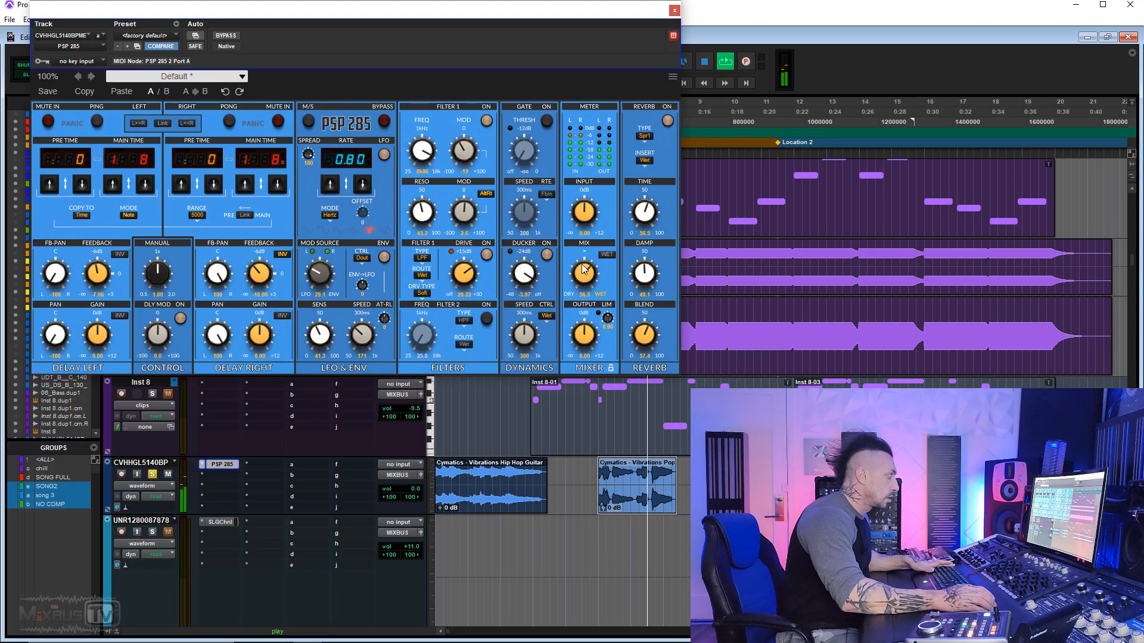
pyautogui.moveTo(579, 280)
pyautogui.mouseDown()
pyautogui.moveTo(578, 249)
pyautogui.moveTo(577, 271)
pyautogui.mouseUp()
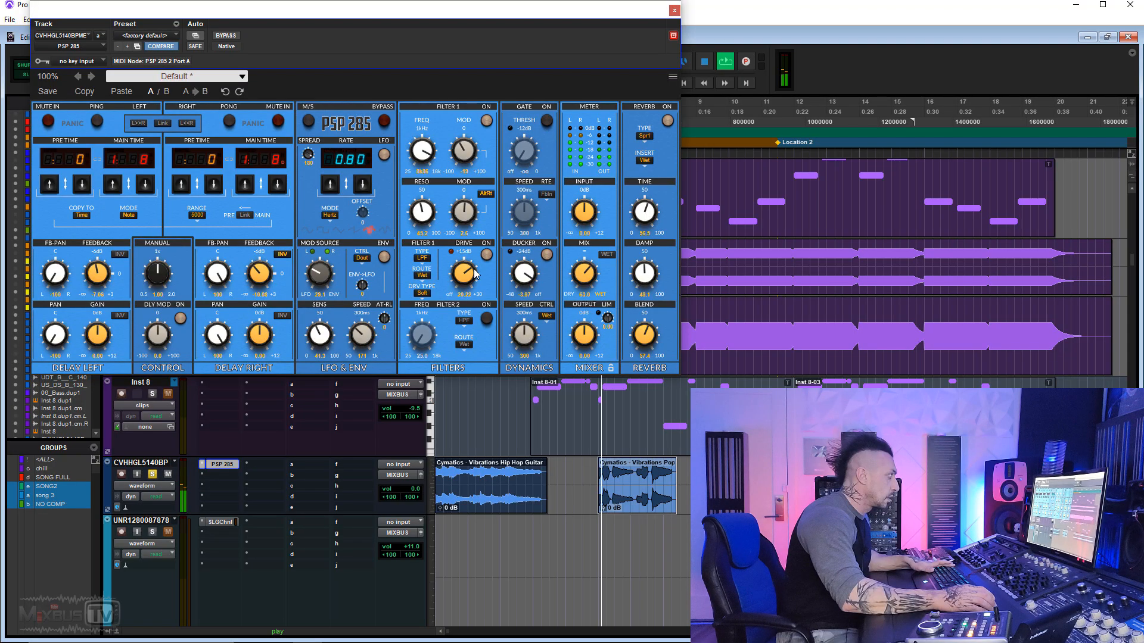
pyautogui.moveTo(464, 271); pyautogui.dragTo(471, 343)
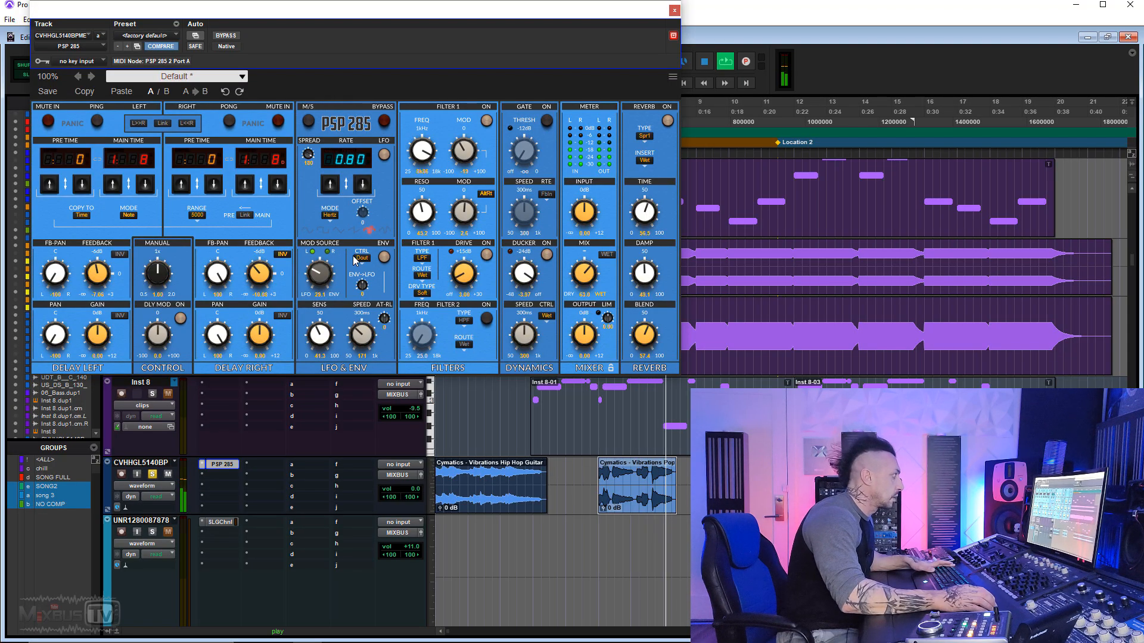
# Switch the delay to mid-side mode and readjust Filter 1's Drive and the modulation source balance during playback.
pyautogui.click(308, 124)
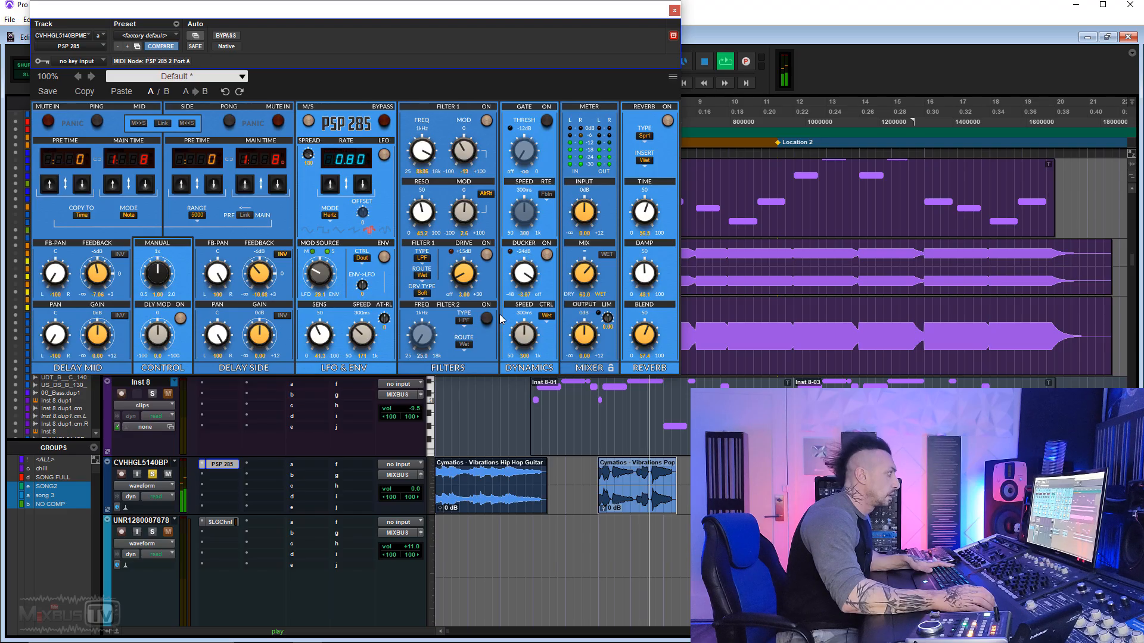
pyautogui.moveTo(464, 274)
pyautogui.mouseDown()
pyautogui.moveTo(465, 260)
pyautogui.moveTo(465, 291)
pyautogui.mouseUp()
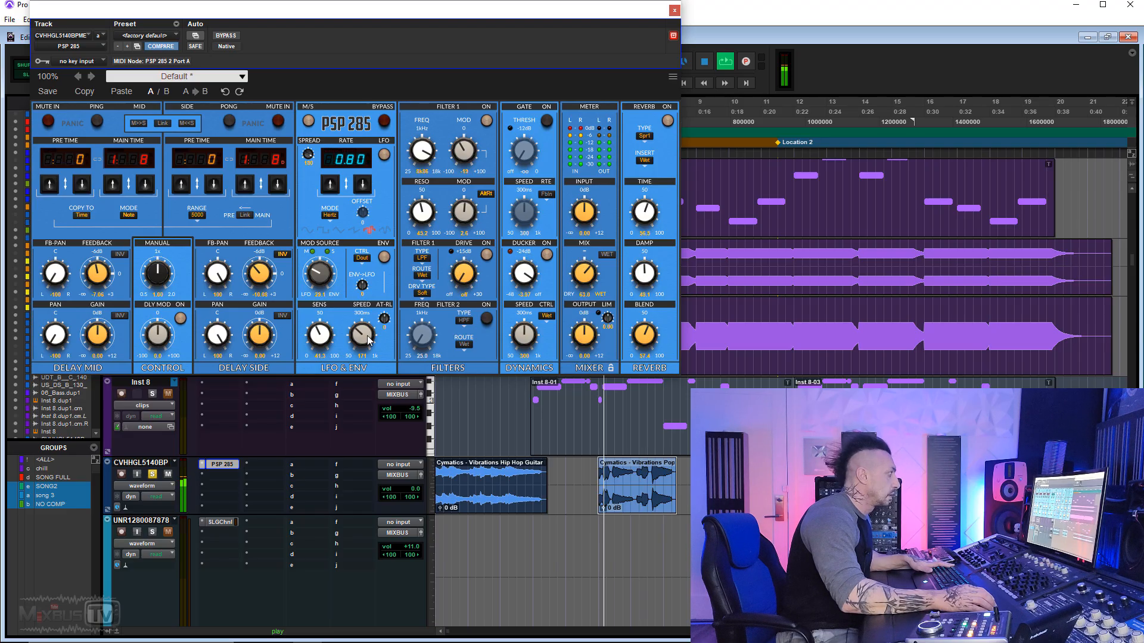
pyautogui.moveTo(323, 268); pyautogui.dragTo(369, 266)
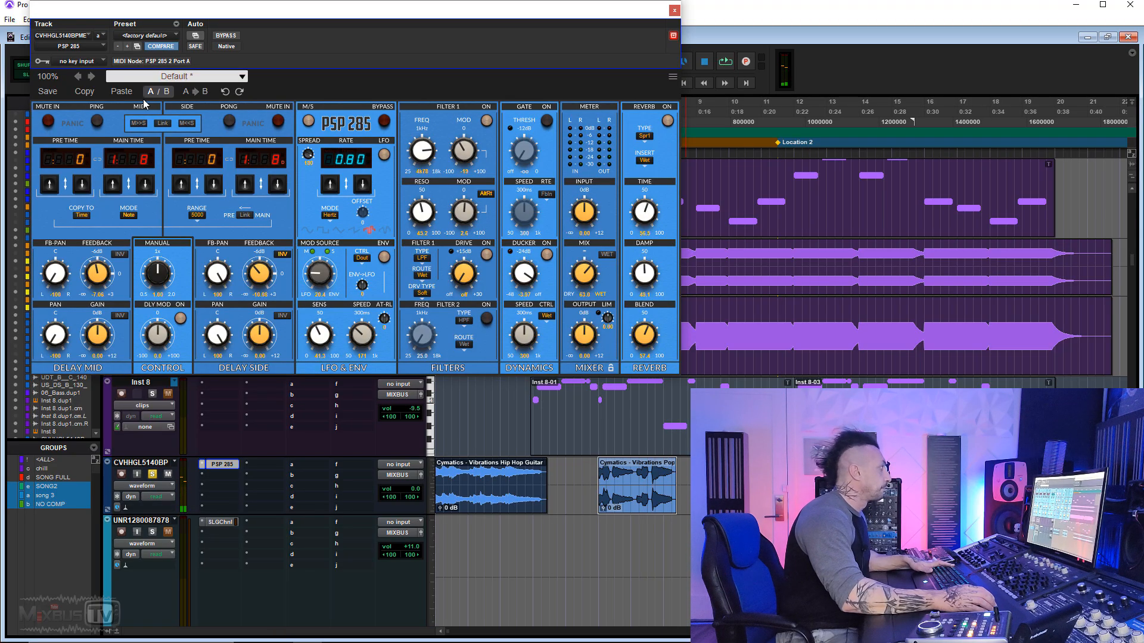
# Audition the PSP 84 Legacy presets Deja Vu, Doubler Stereo, Doubler Verb, Piano Case and Dub Hit on the guitar.
pyautogui.click(156, 76)
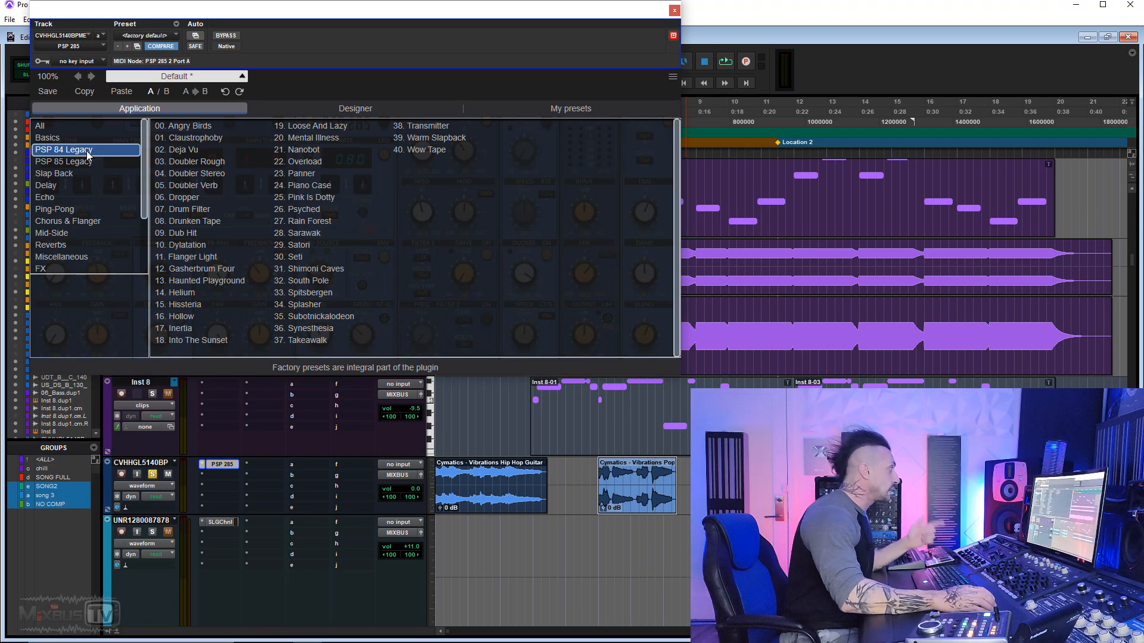
pyautogui.click(180, 150)
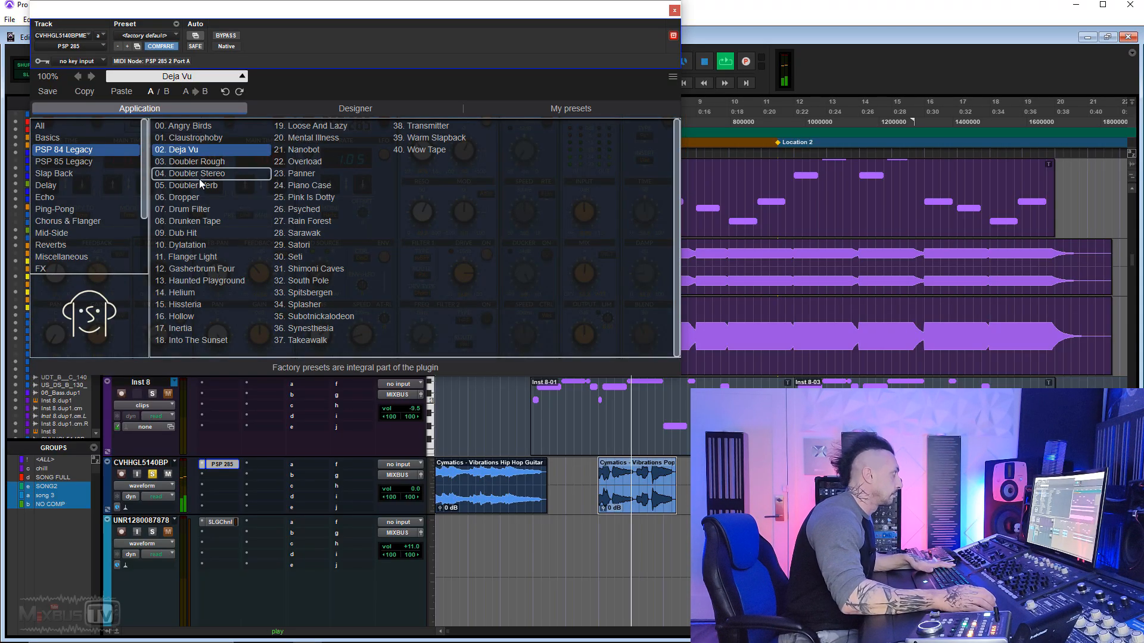
pyautogui.click(197, 173)
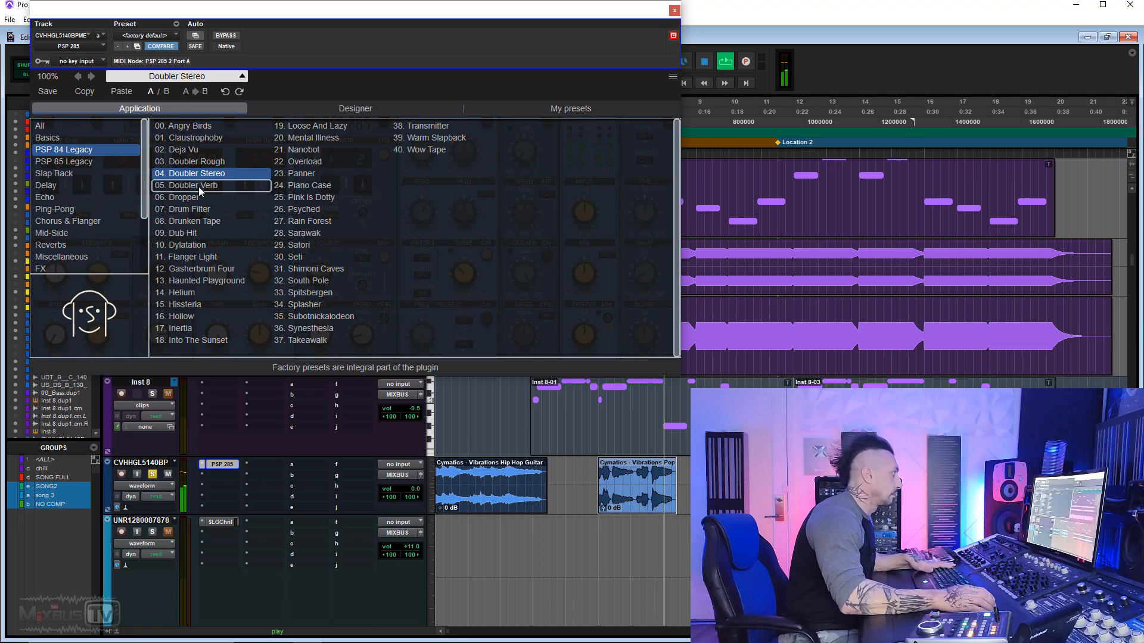
pyautogui.click(198, 187)
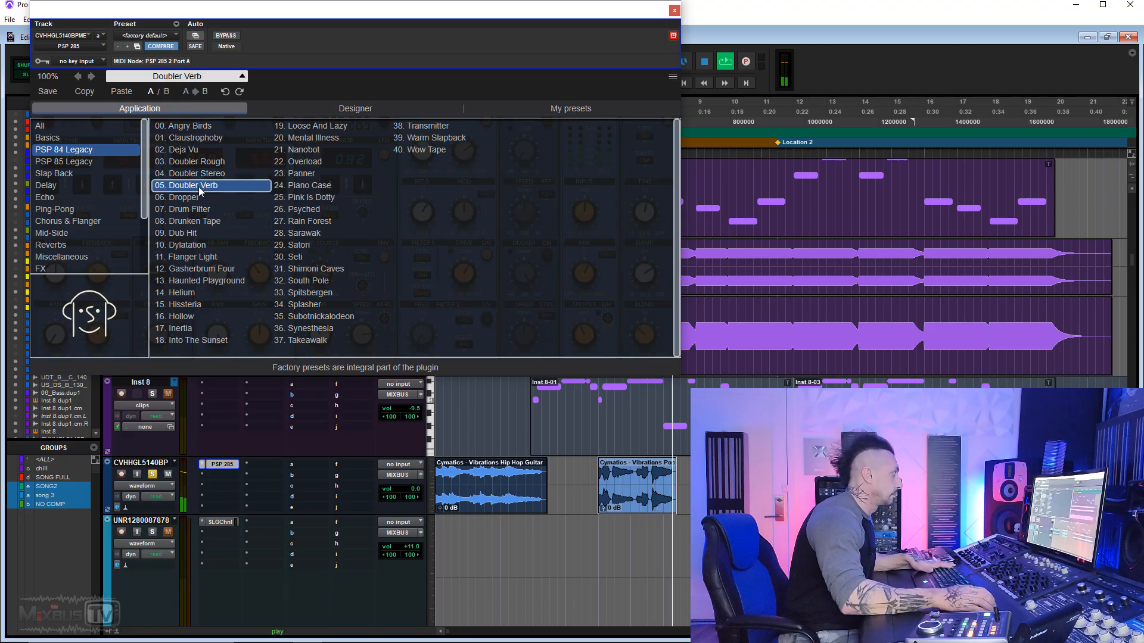
pyautogui.click(321, 187)
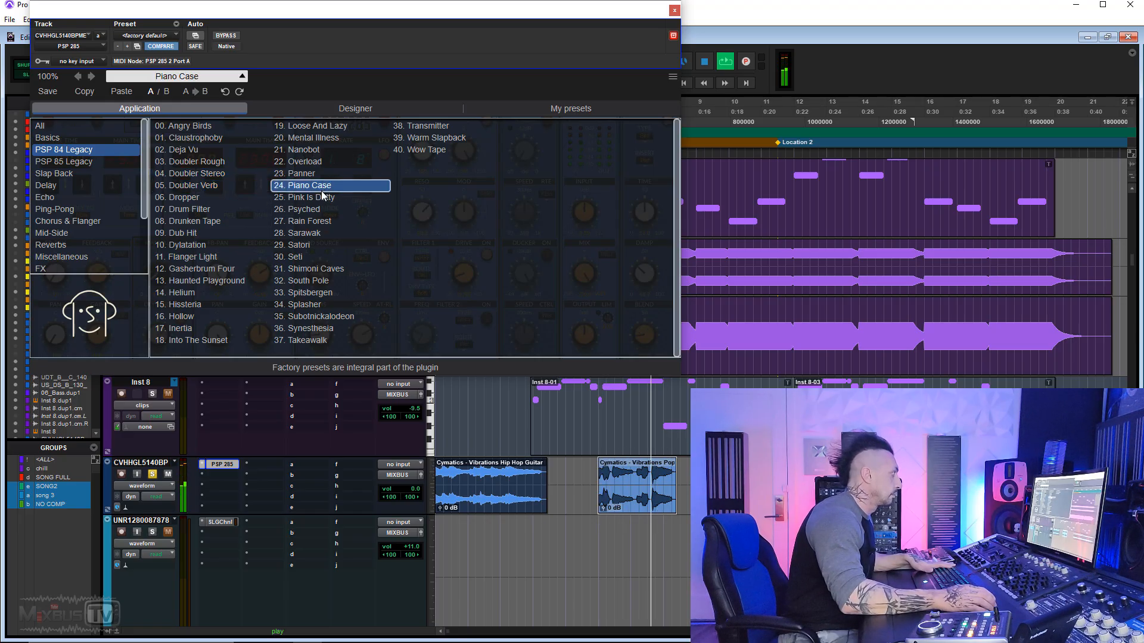
pyautogui.click(200, 150)
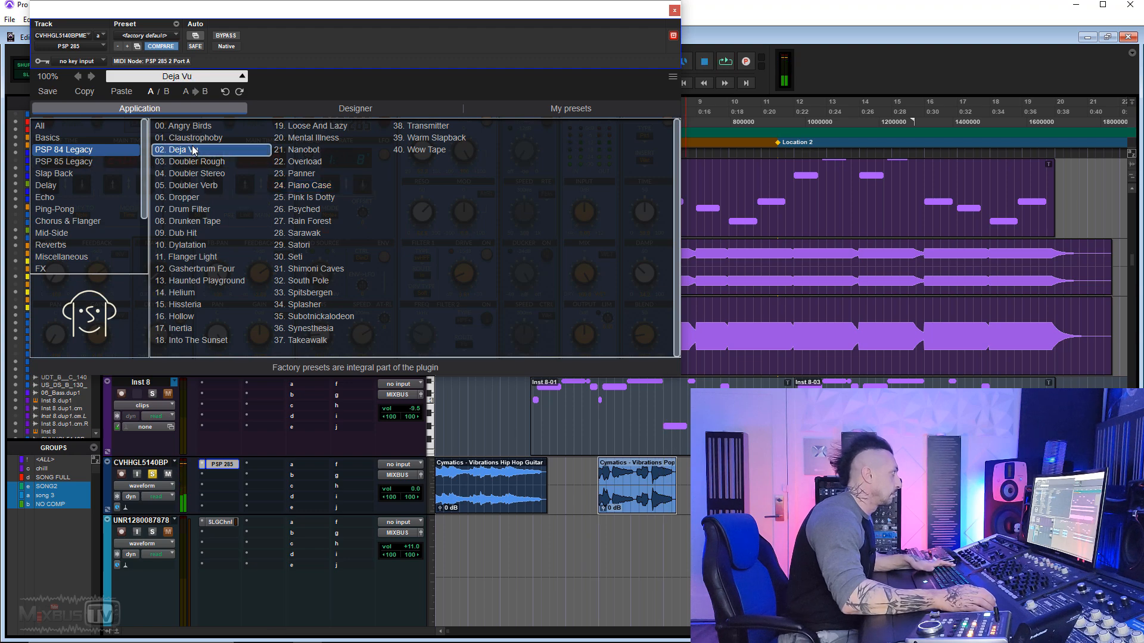
pyautogui.click(211, 185)
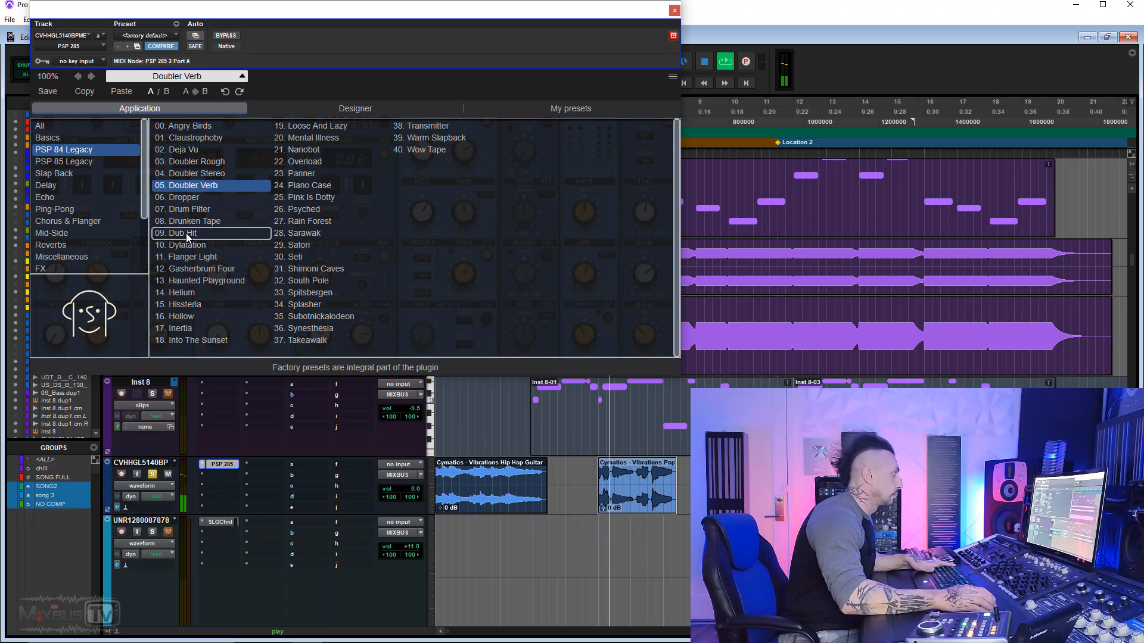
pyautogui.click(187, 235)
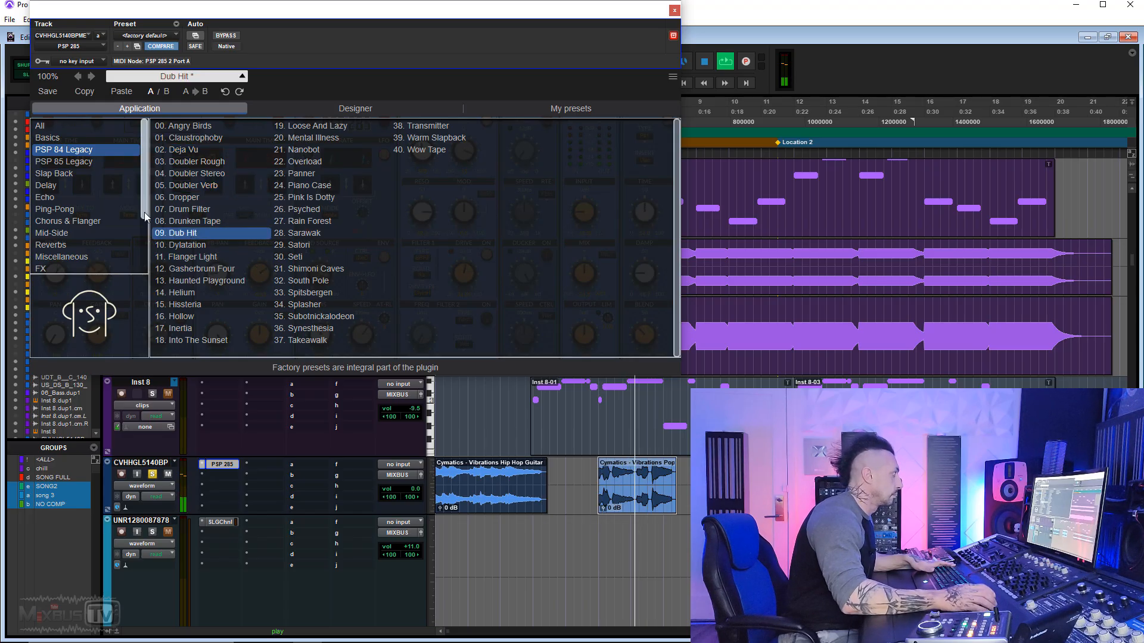
# Load the PSP 85 Legacy presets Aurora Borealis and El Dorado in turn to audition them on the guitar.
pyautogui.click(83, 164)
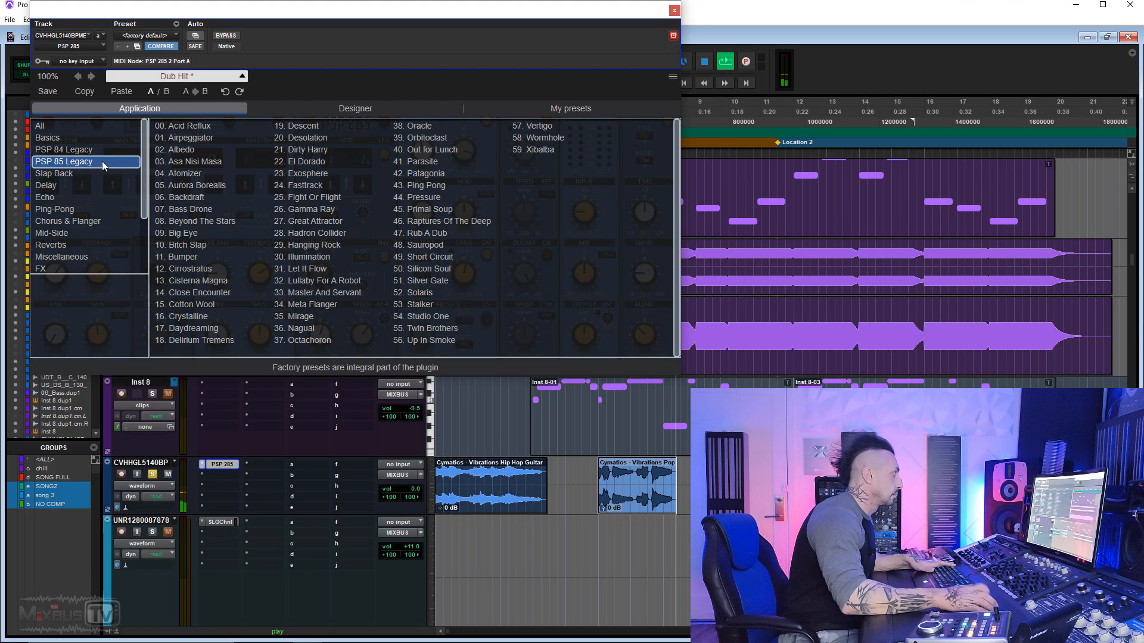
pyautogui.click(192, 188)
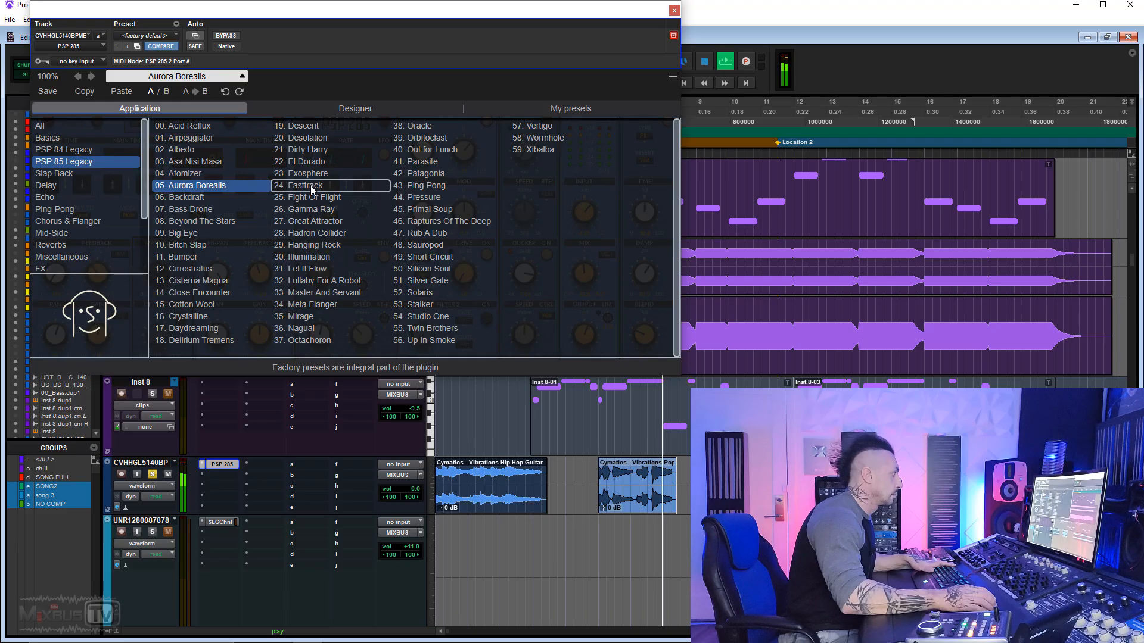
pyautogui.click(309, 161)
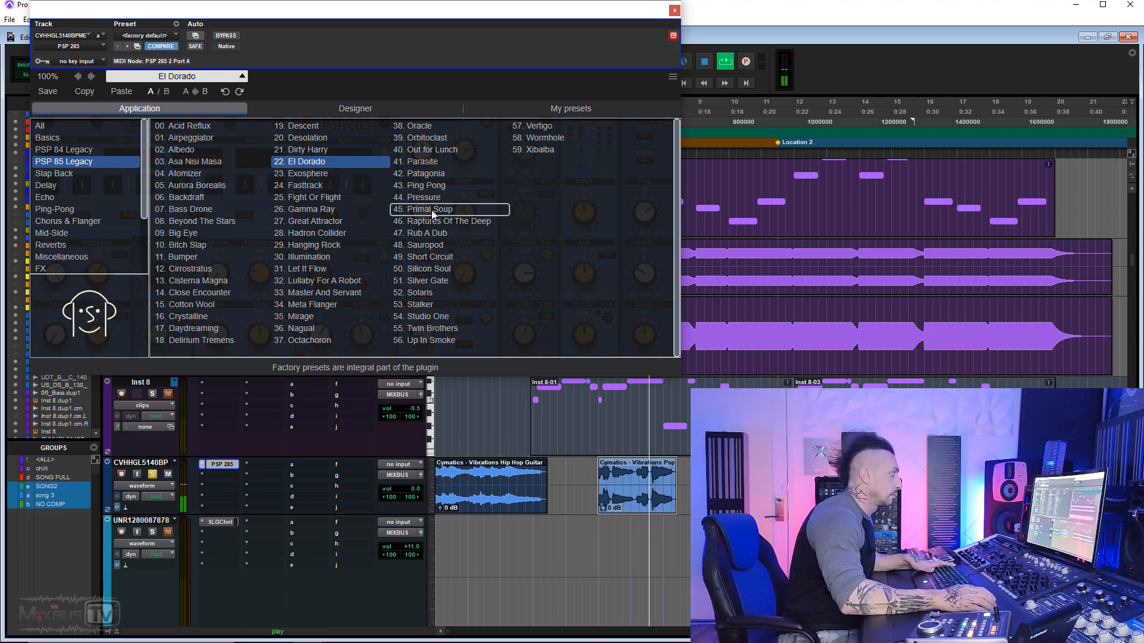
pyautogui.click(544, 76)
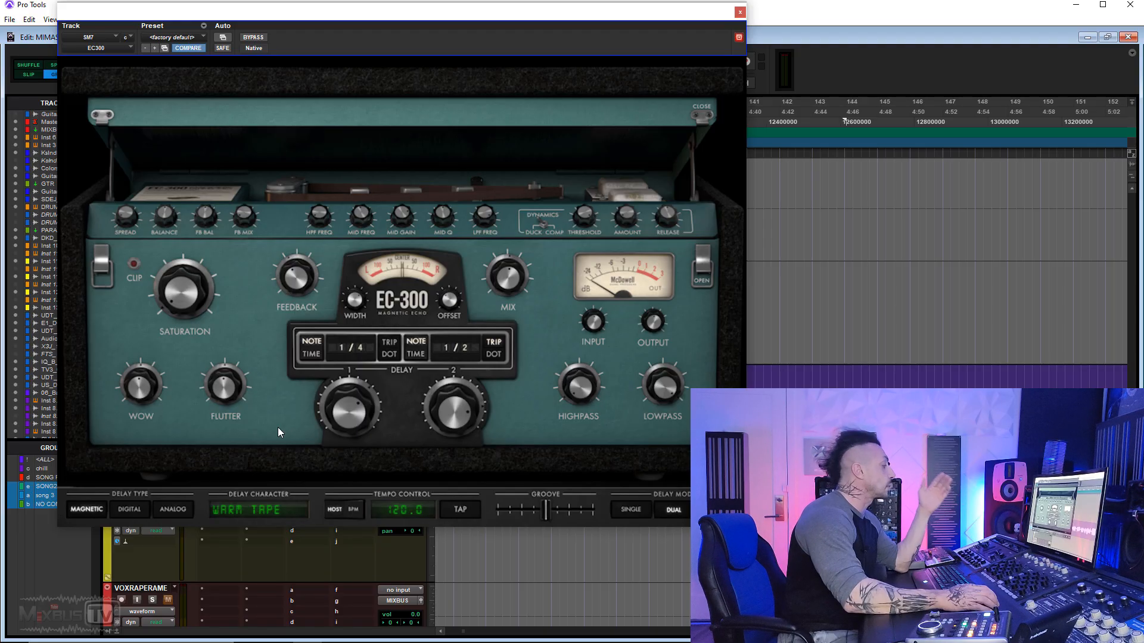
# Show the EC-300's Analog and Digital delay types and browse the Digital type's SIM character list without choosing one.
pyautogui.click(174, 509)
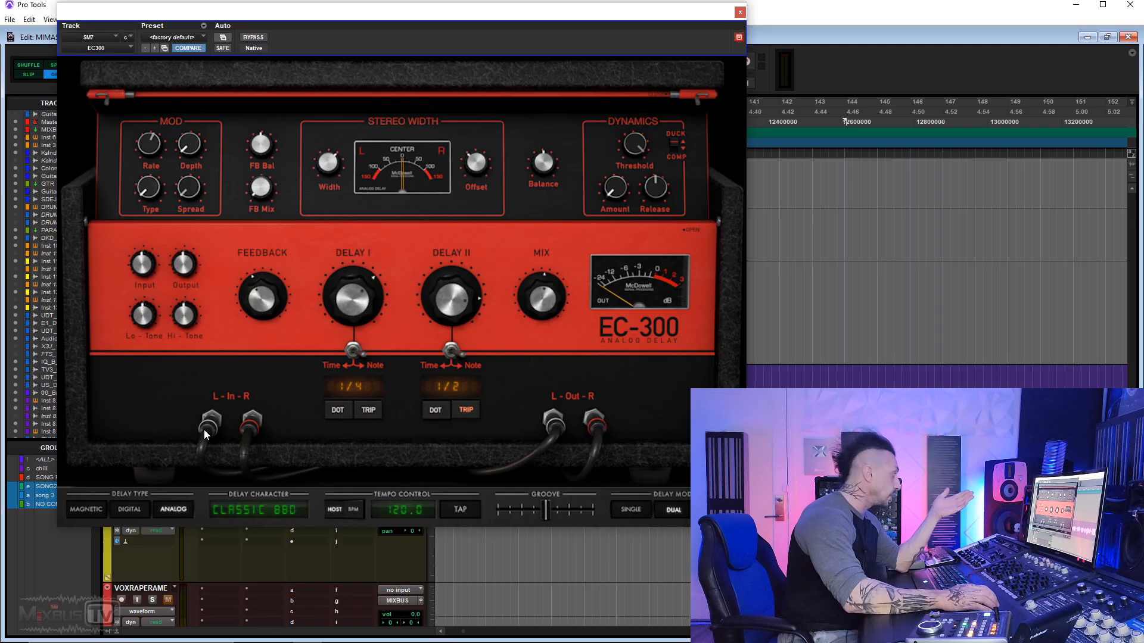
pyautogui.click(134, 508)
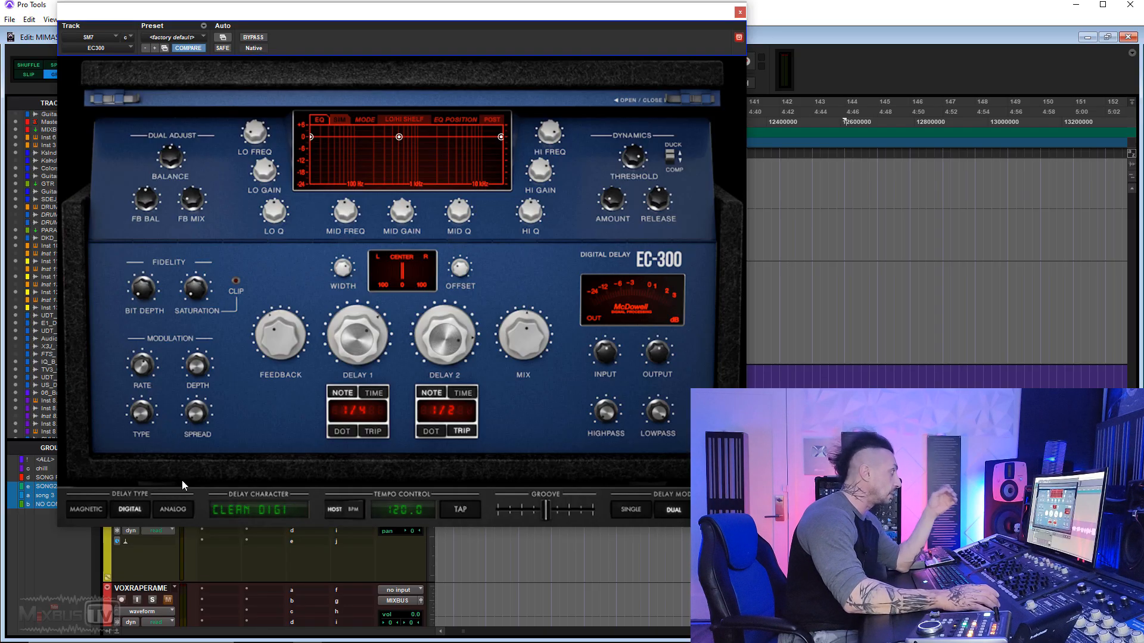
pyautogui.click(341, 120)
pyautogui.click(430, 147)
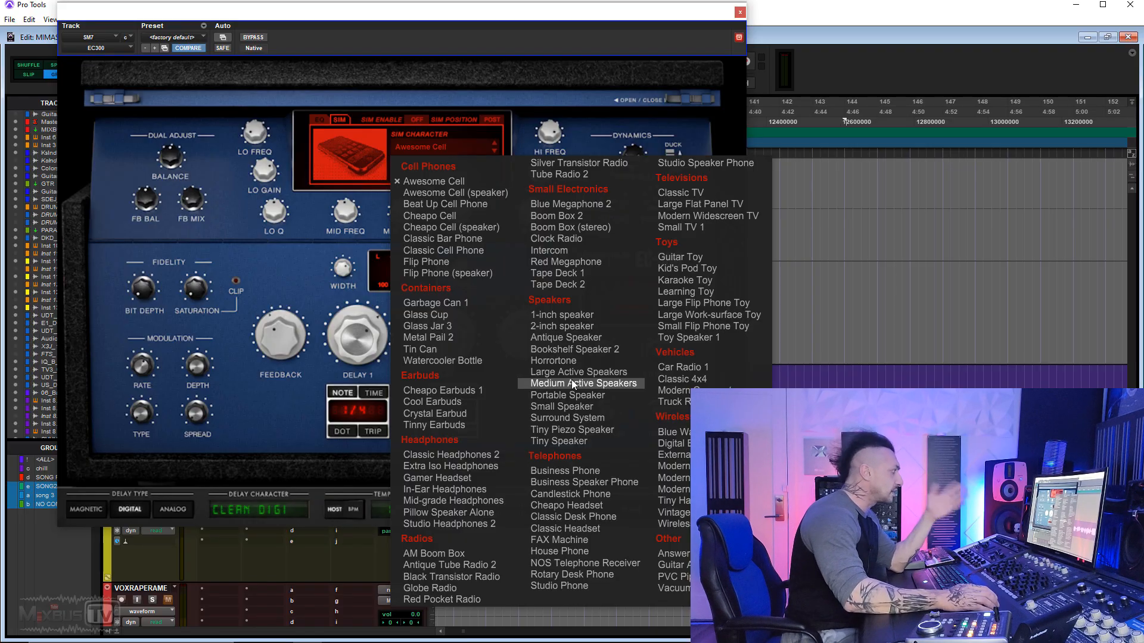
pyautogui.click(257, 273)
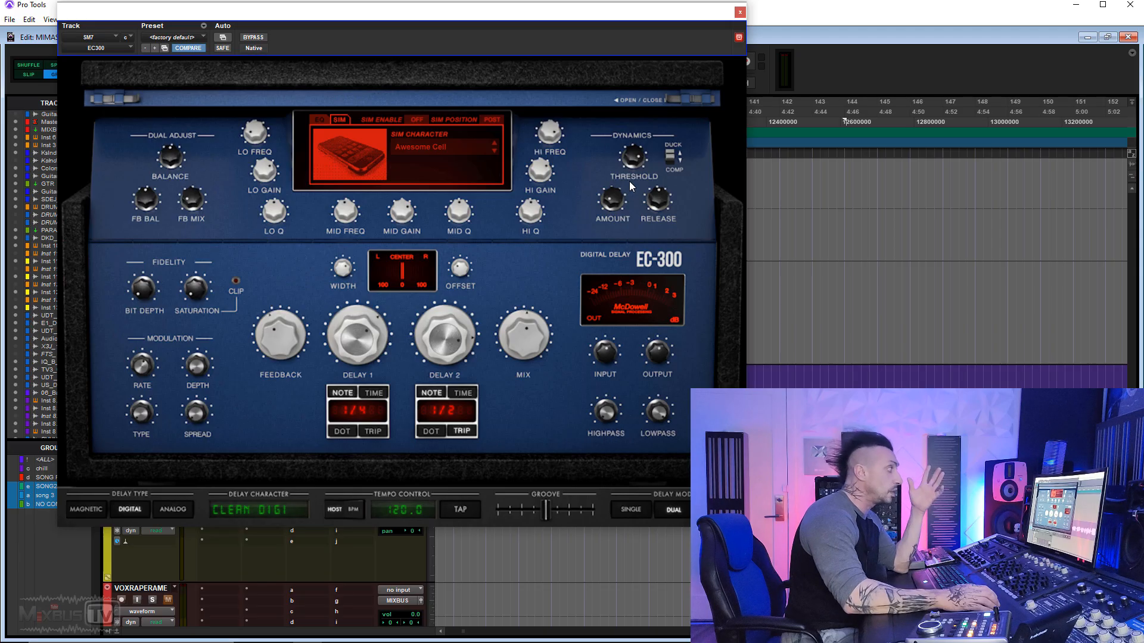
# Switch the EC-300 to the Magnetic delay type and set Saturation to about 18% while the vocal plays.
pyautogui.click(91, 510)
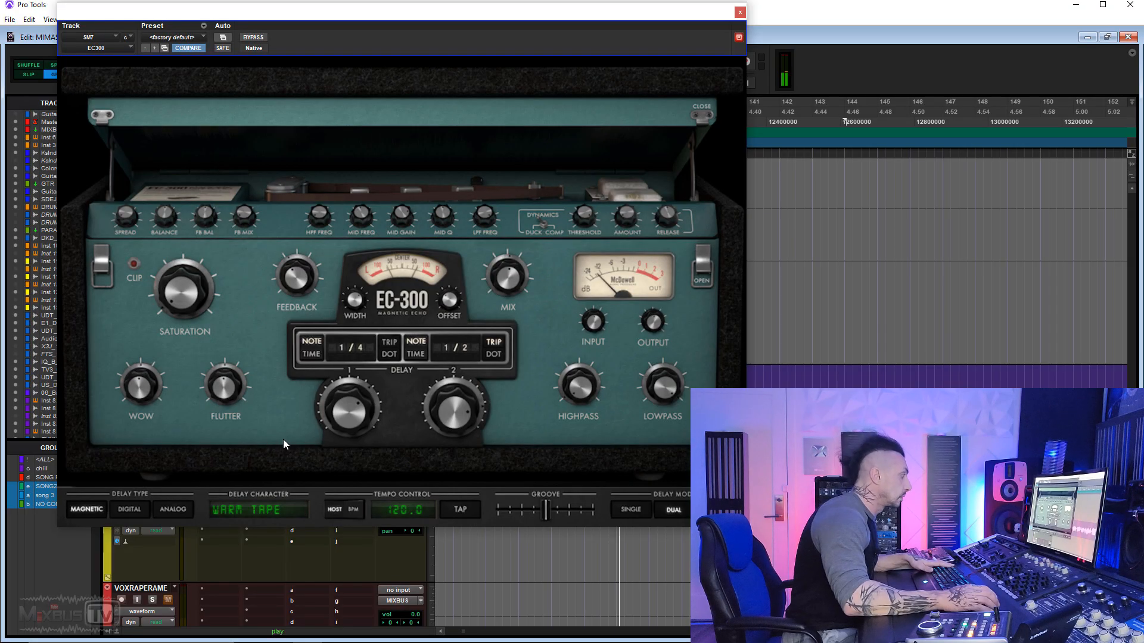
pyautogui.moveTo(510, 282)
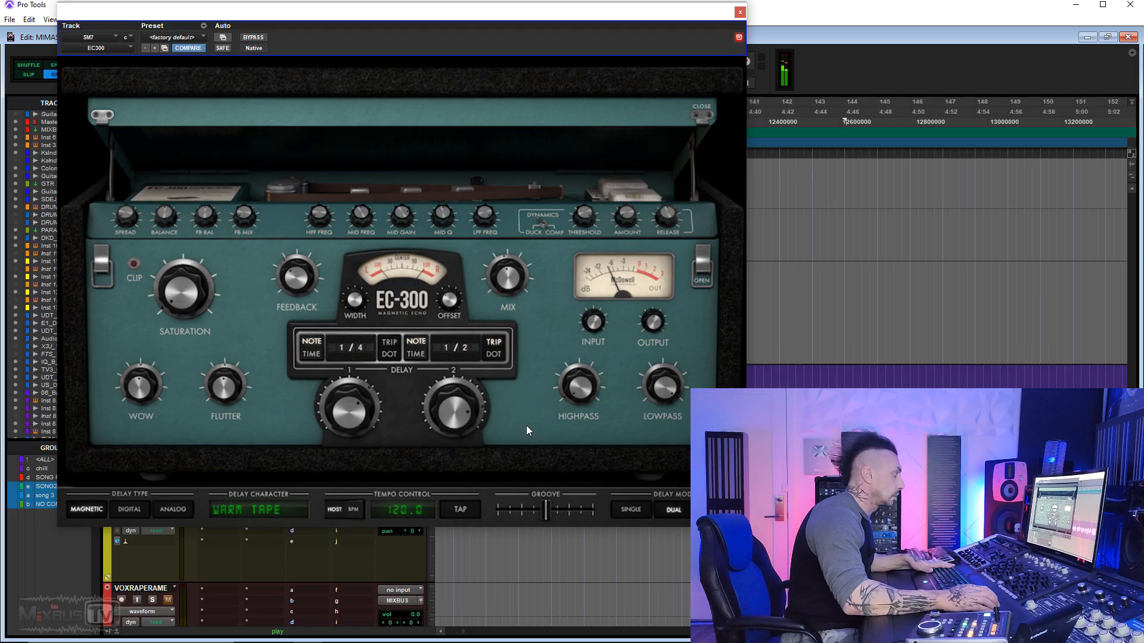
pyautogui.moveTo(185, 288)
pyautogui.moveTo(187, 217); pyautogui.dragTo(207, 233)
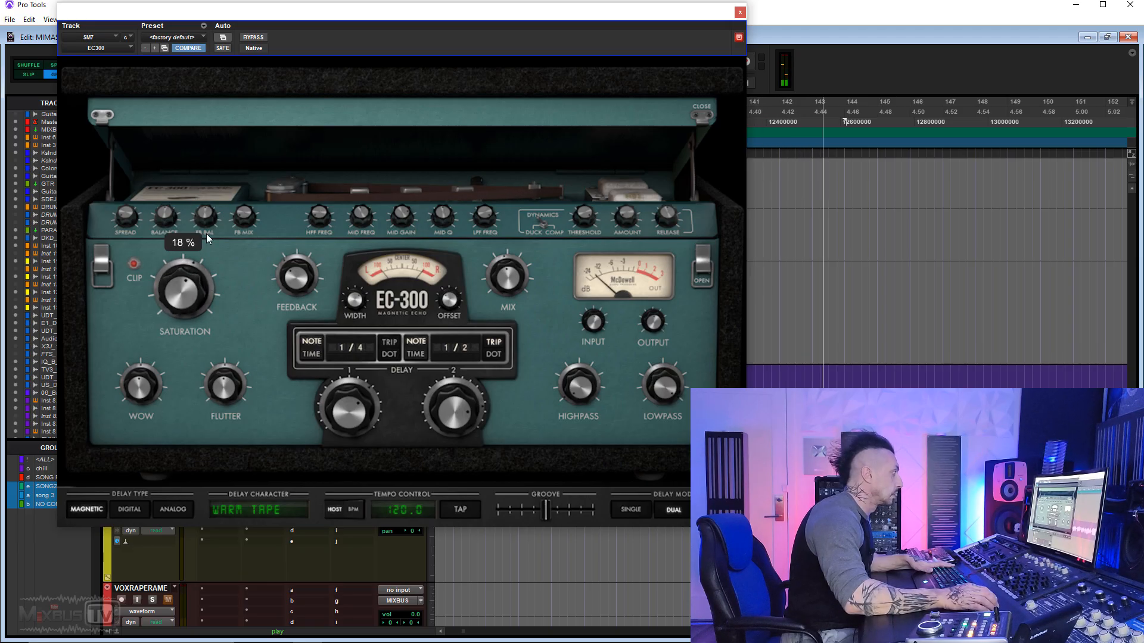
# Audition the Bright+Dirty and Clean Tape delay characters on the vocal and adjust the Lowpass filter.
pyautogui.click(265, 511)
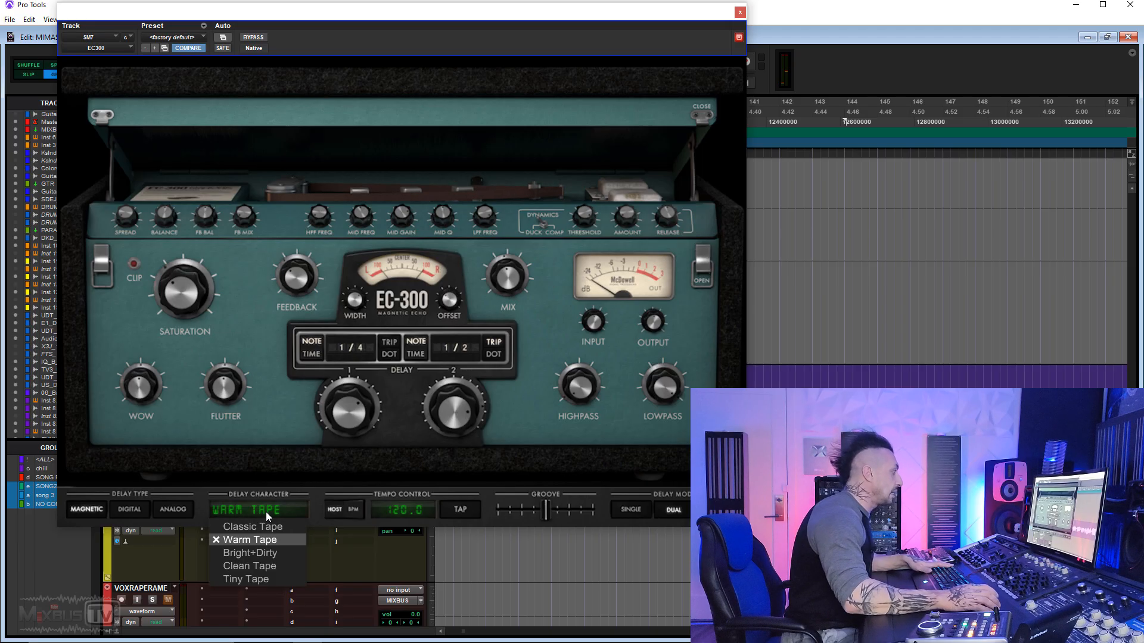
pyautogui.click(267, 549)
pyautogui.press('space')
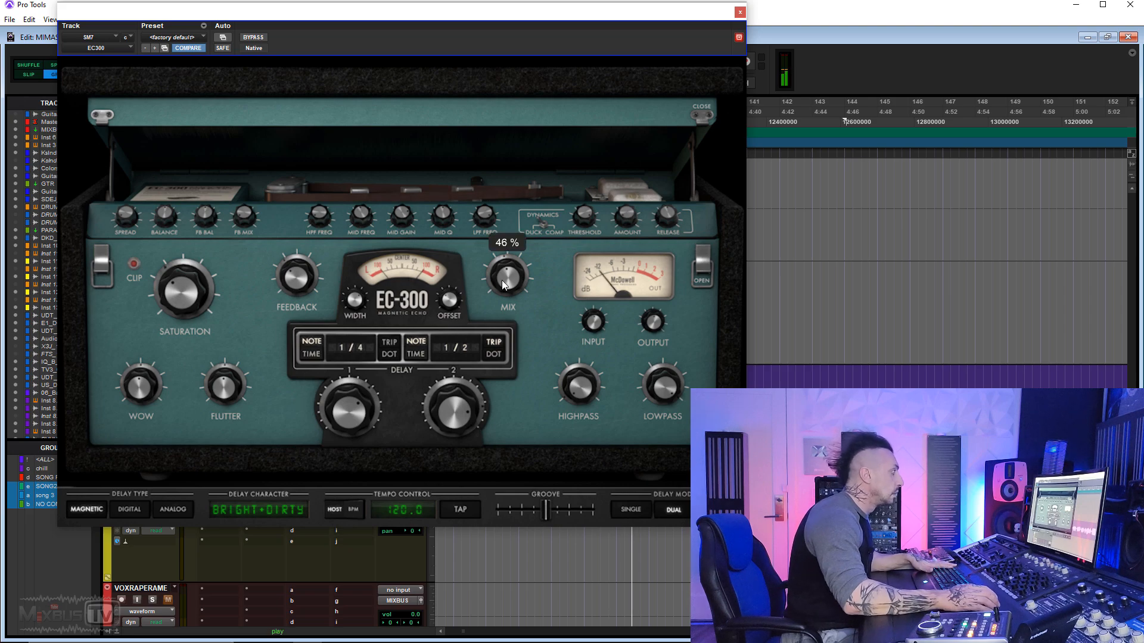
pyautogui.click(252, 510)
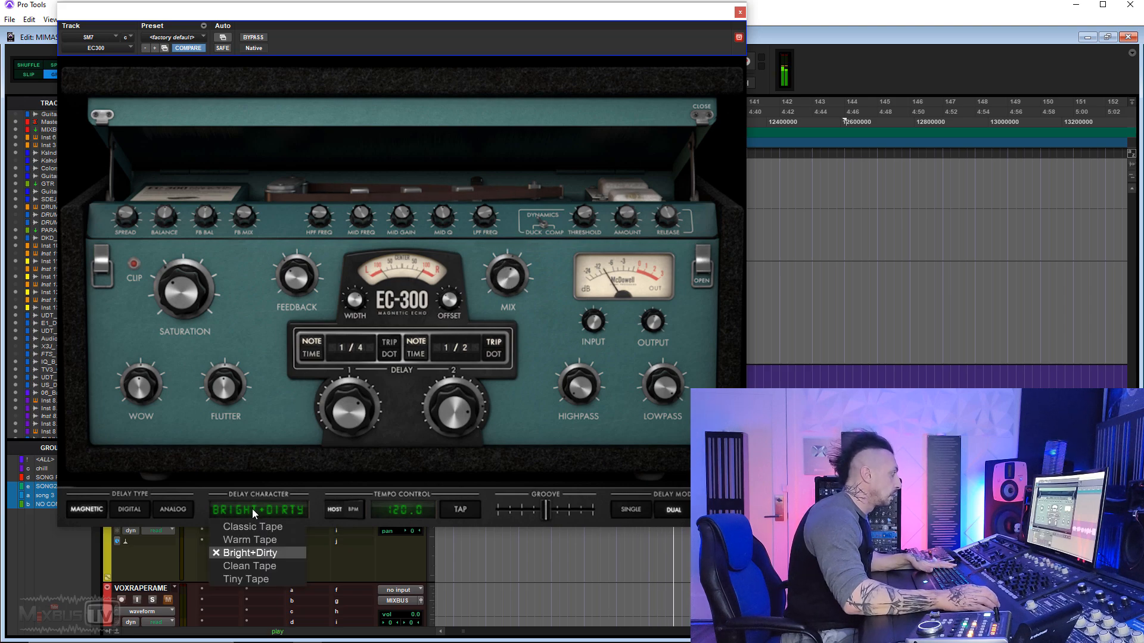
pyautogui.click(259, 566)
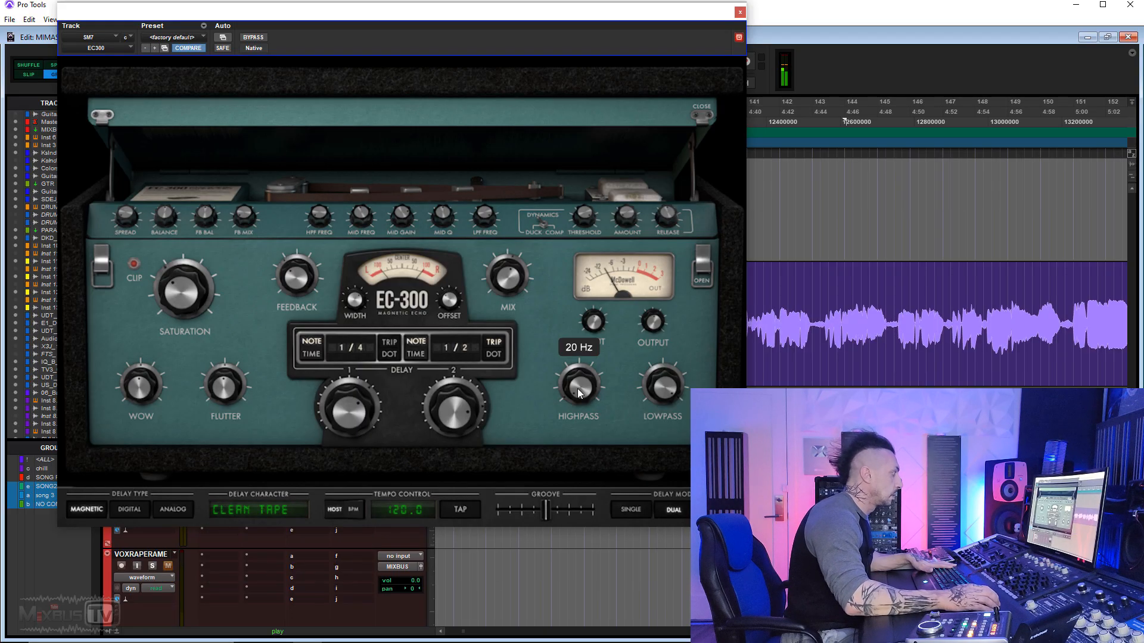
pyautogui.moveTo(666, 392); pyautogui.dragTo(627, 423)
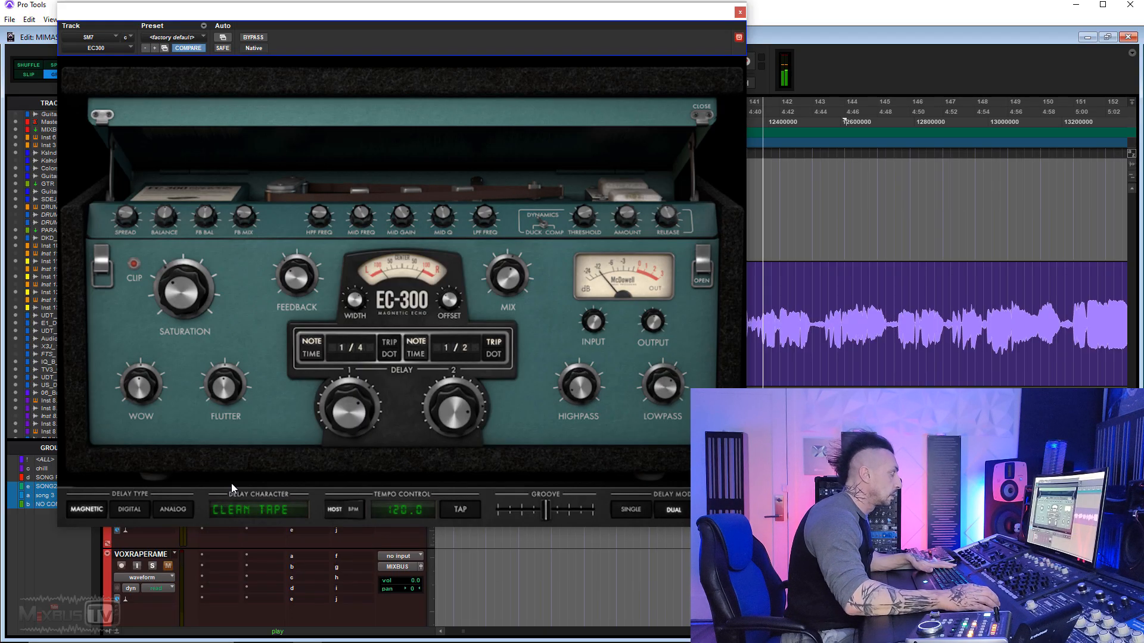
# Choose the Tiny Tape delay character, lower Saturation to about 2% and raise Mix to about 66%.
pyautogui.click(245, 510)
pyautogui.click(256, 577)
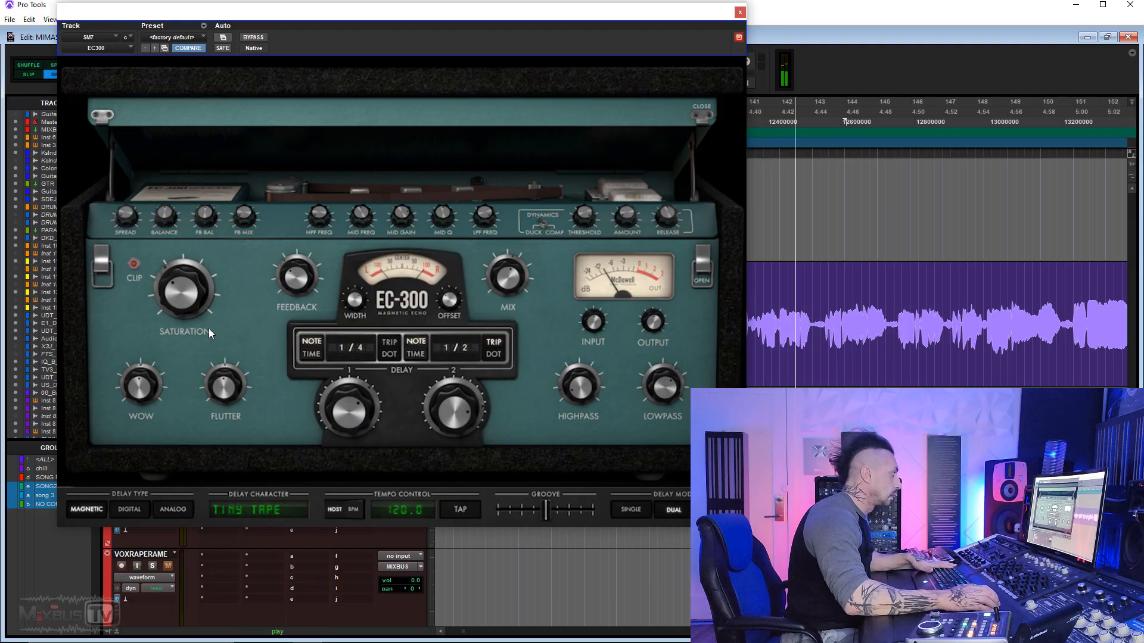
pyautogui.moveTo(188, 301); pyautogui.dragTo(195, 342)
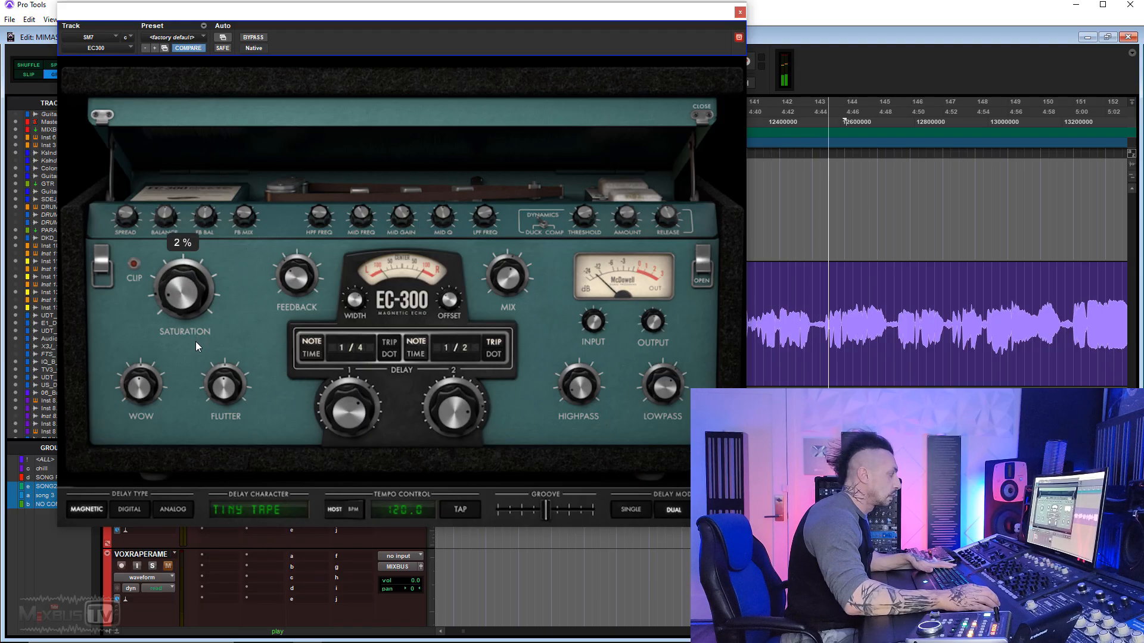
pyautogui.moveTo(507, 285); pyautogui.dragTo(522, 240)
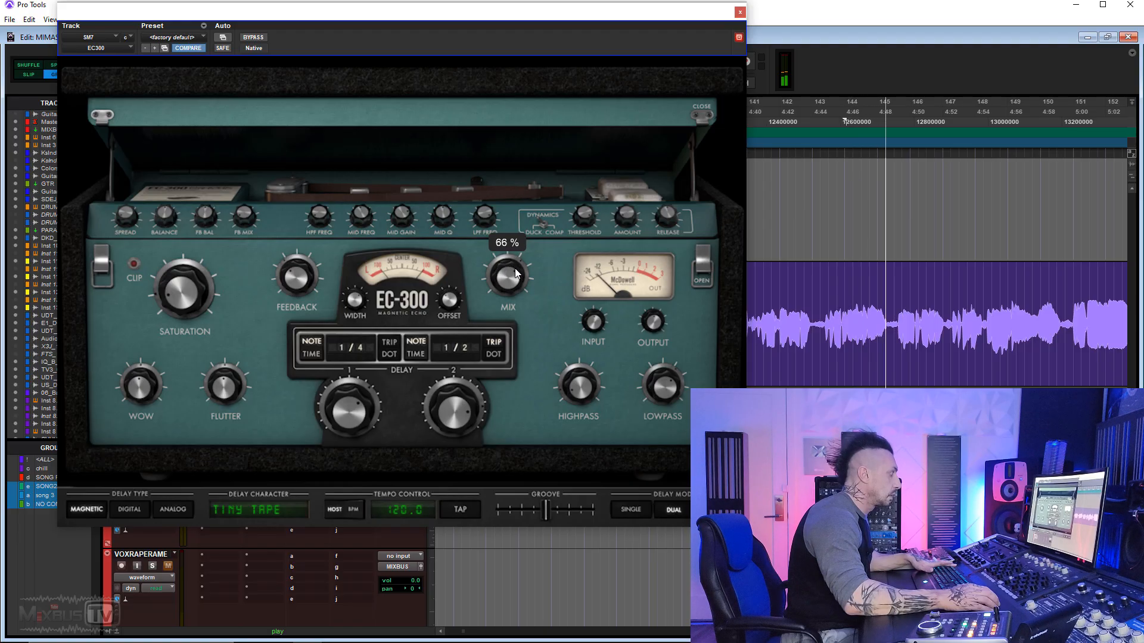
# Switch to the Analog delay type and audition the Bright BBD and Custom BBD characters during playback.
pyautogui.click(157, 509)
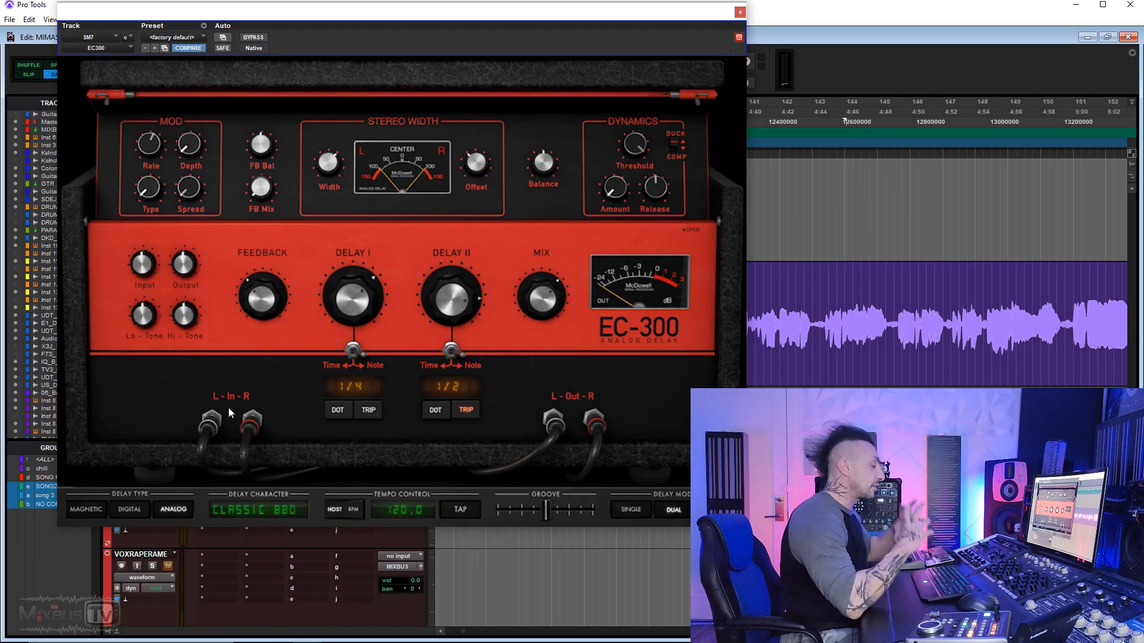
pyautogui.press('space')
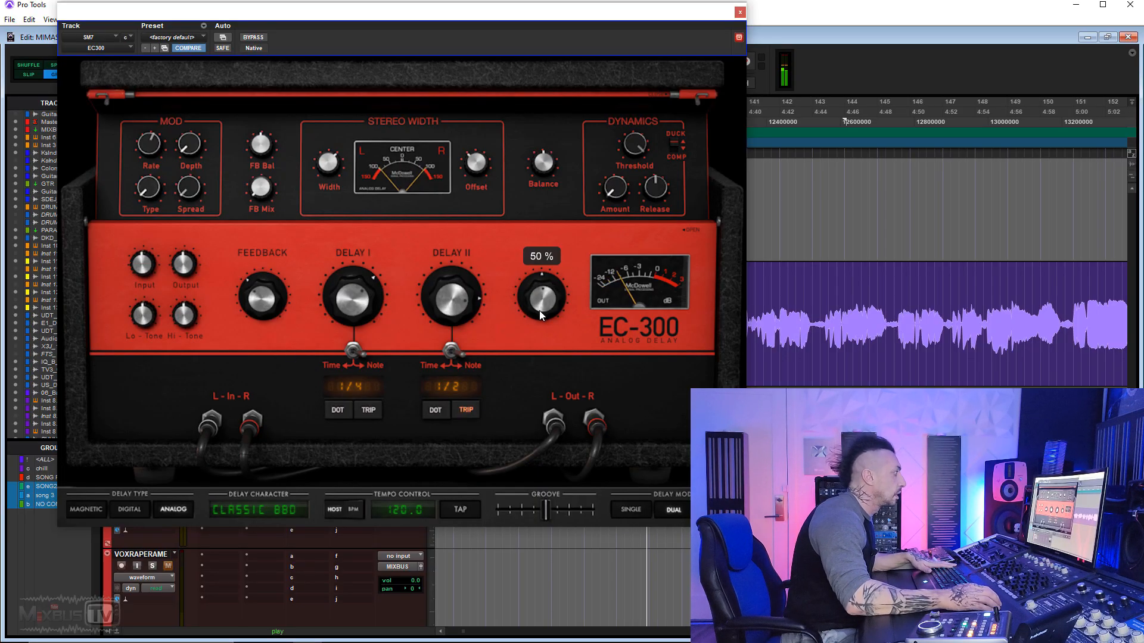
pyautogui.click(267, 510)
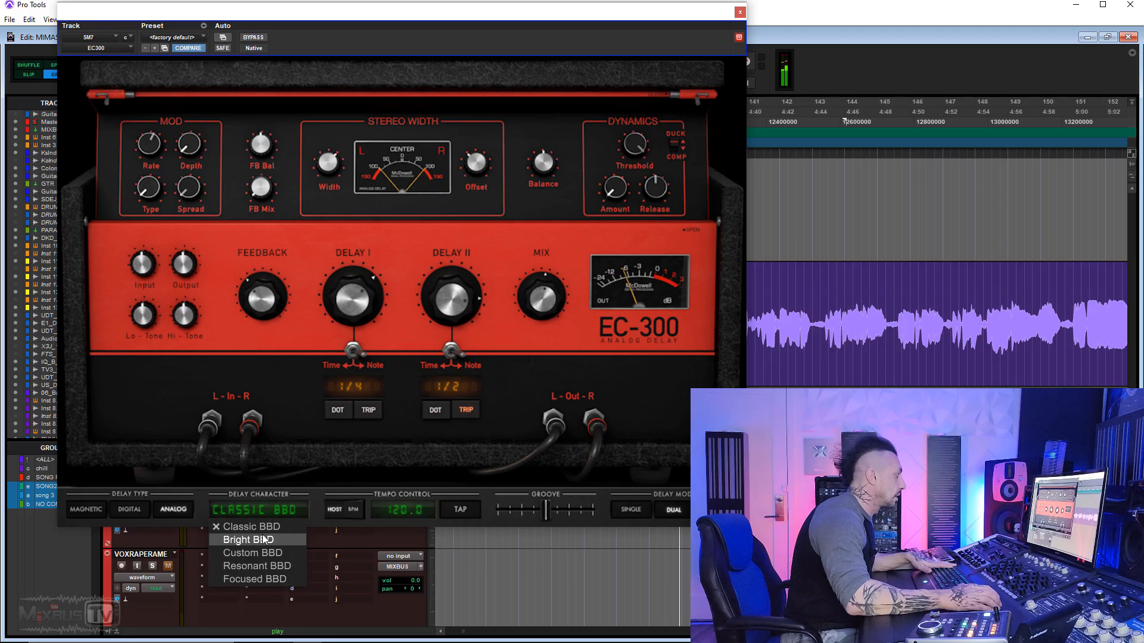
pyautogui.click(264, 540)
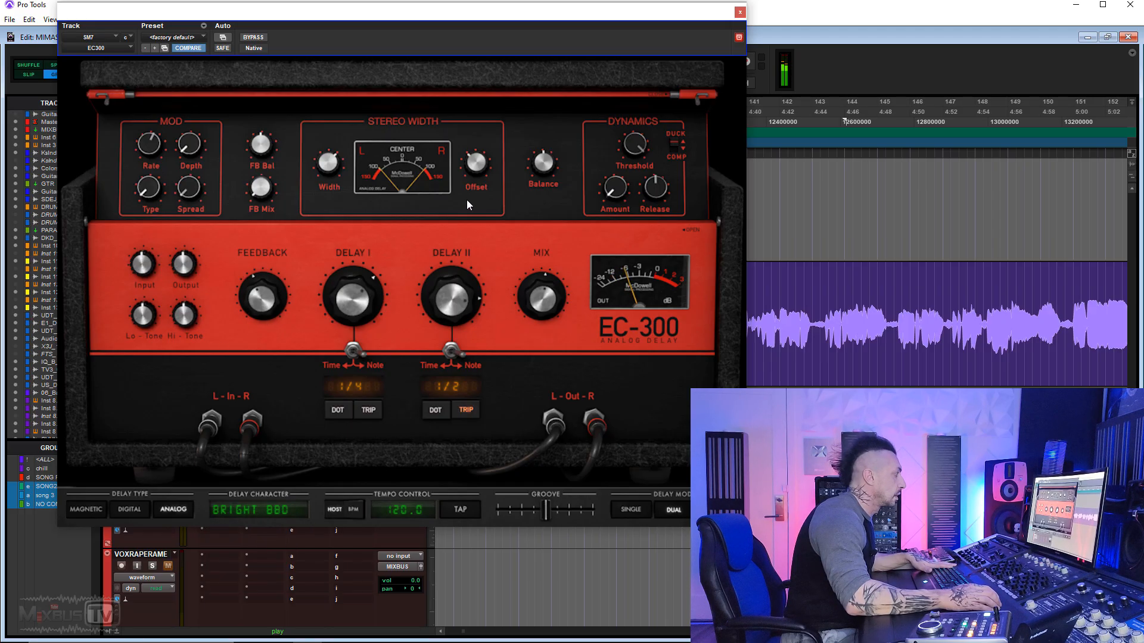
pyautogui.click(248, 513)
pyautogui.click(258, 553)
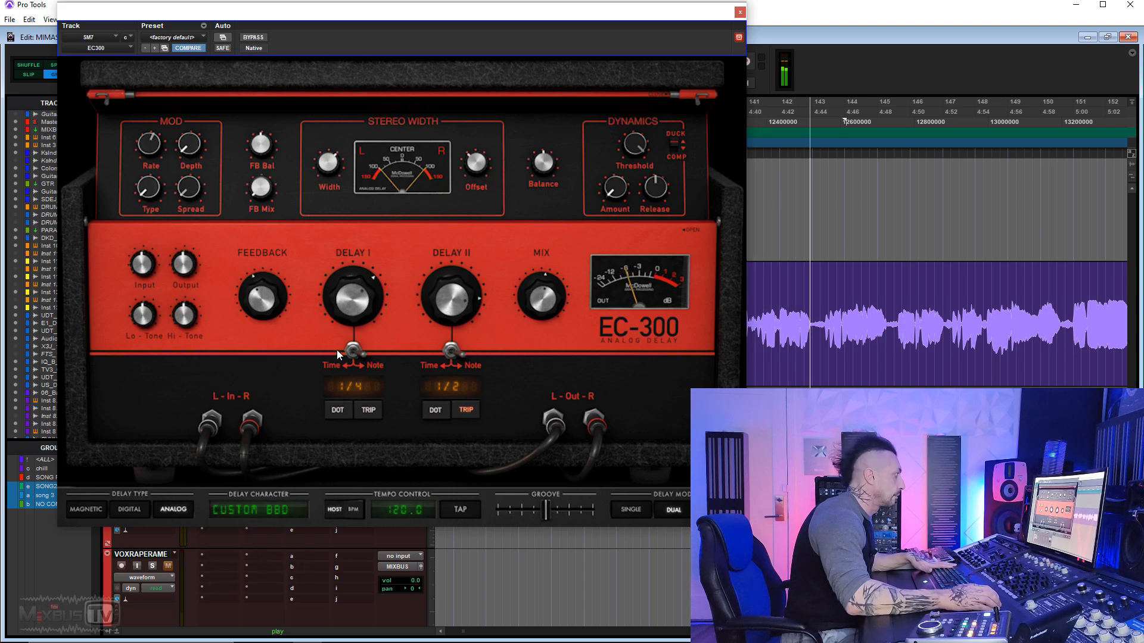
# Adjust the analog delay's Feedback and boost Lo-Tone to about 7.2 dB and Hi-Tone to about 6.2 dB.
pyautogui.moveTo(250, 300)
pyautogui.moveTo(250, 300); pyautogui.dragTo(251, 305)
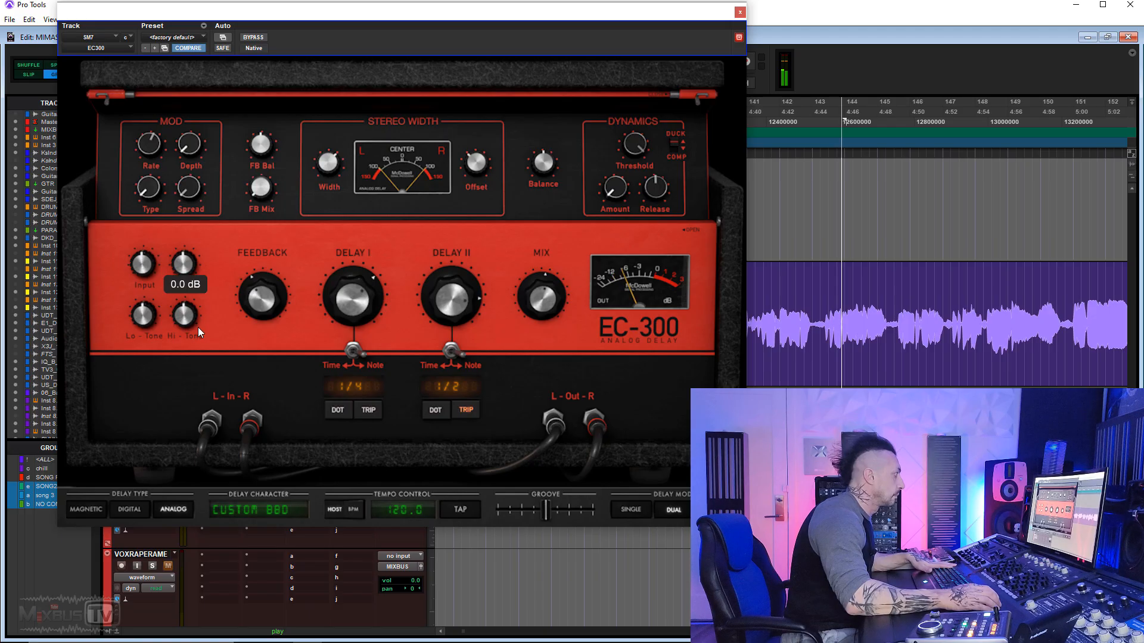
pyautogui.moveTo(149, 326)
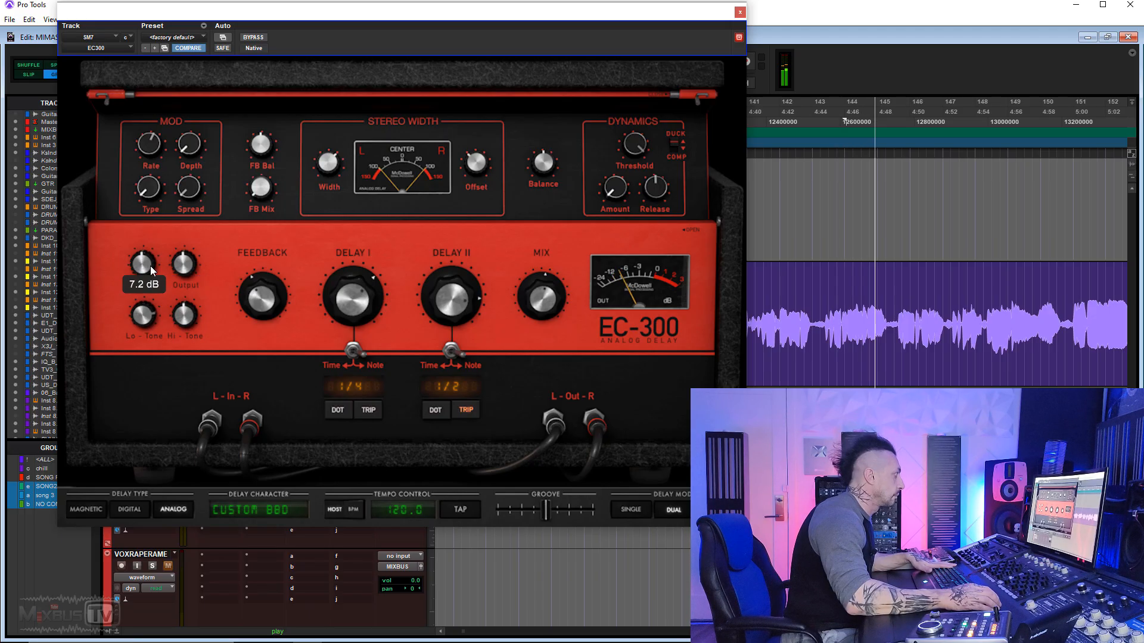
pyautogui.moveTo(180, 259)
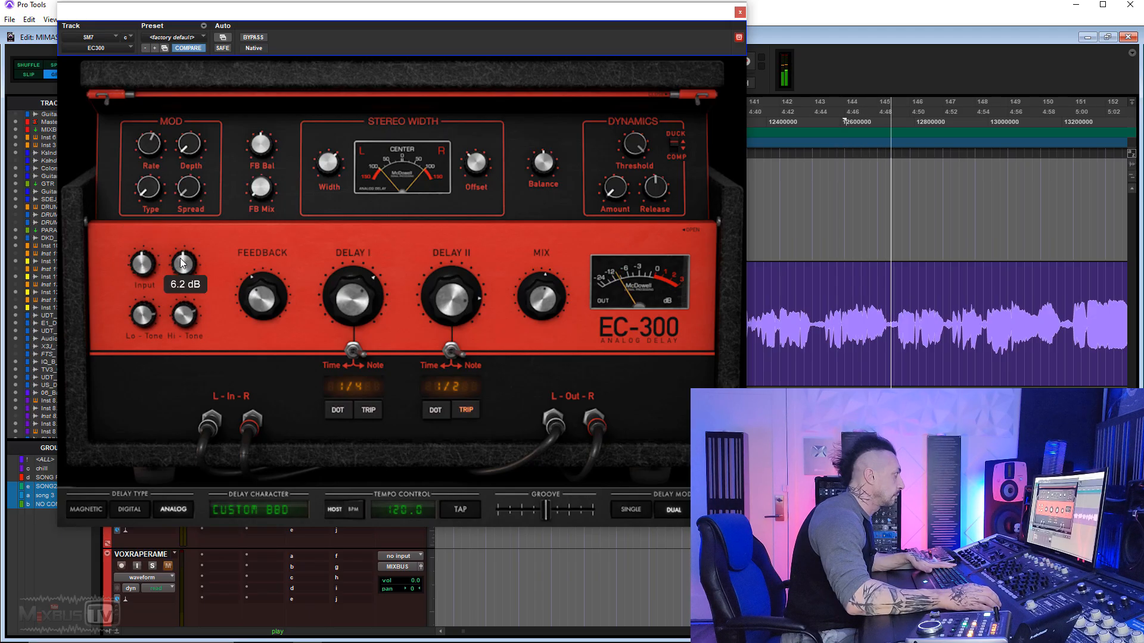
# Audition the Resonant BBD and Focused BBD delay characters on the vocal.
pyautogui.click(253, 510)
pyautogui.click(253, 565)
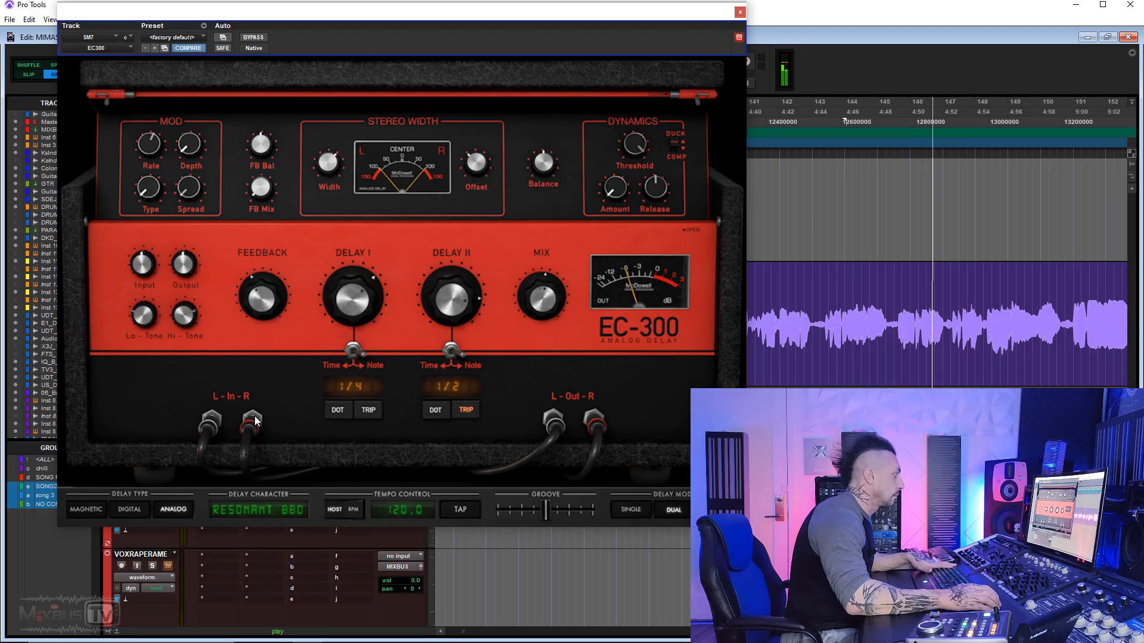
pyautogui.click(253, 511)
pyautogui.click(255, 579)
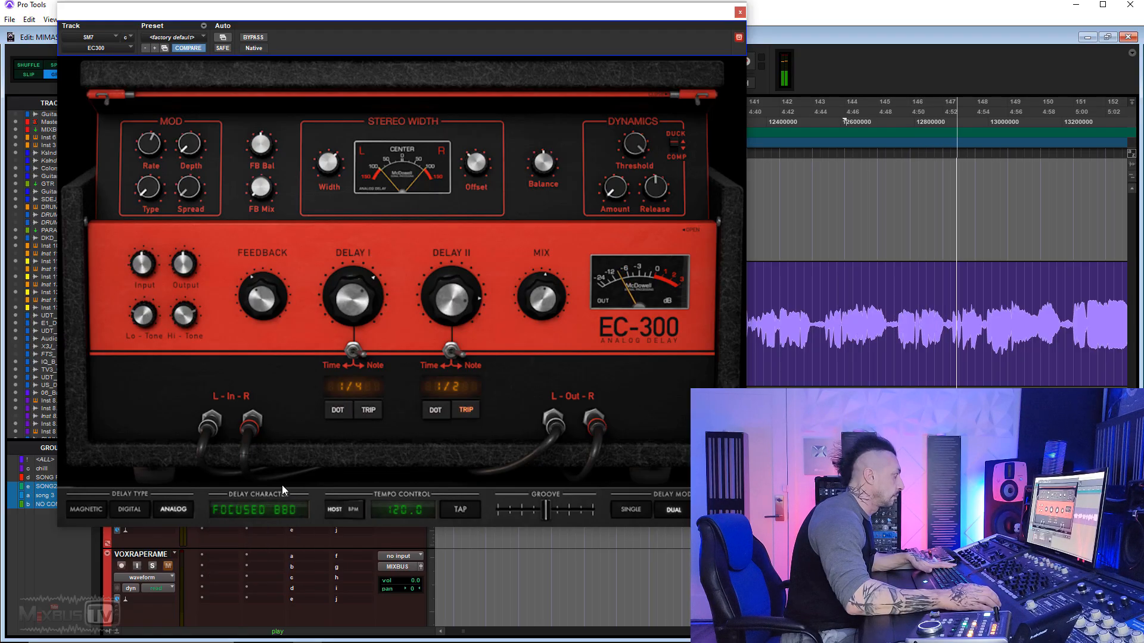
# Switch to the Digital delay type, choose the AM Boom Box SIM character and play the vocal with SIM enabled.
pyautogui.click(141, 509)
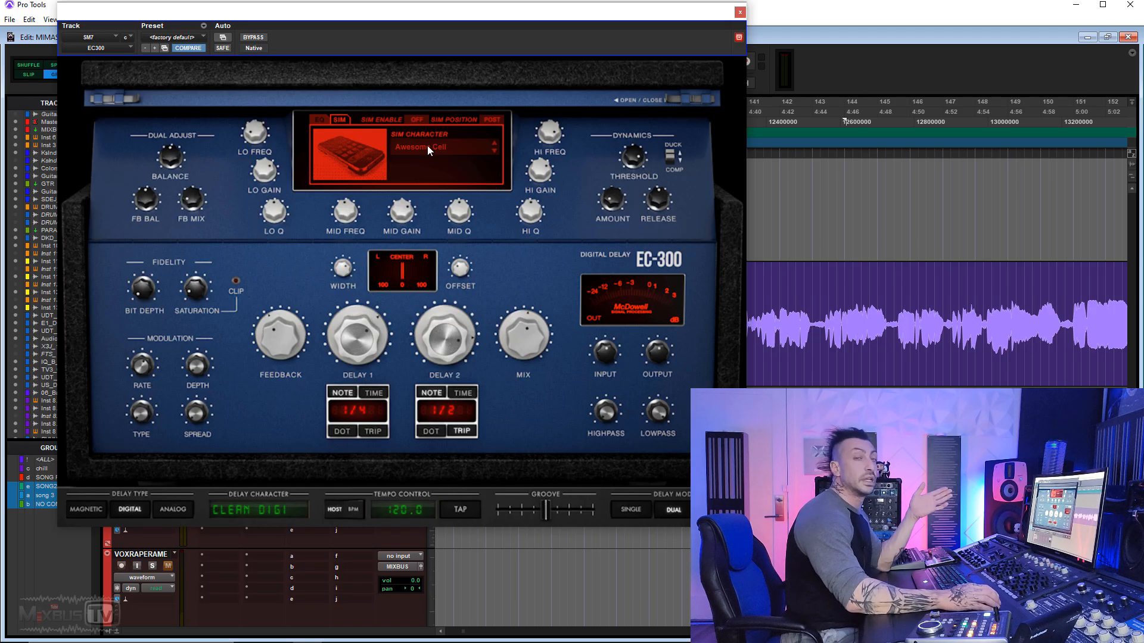
pyautogui.click(429, 149)
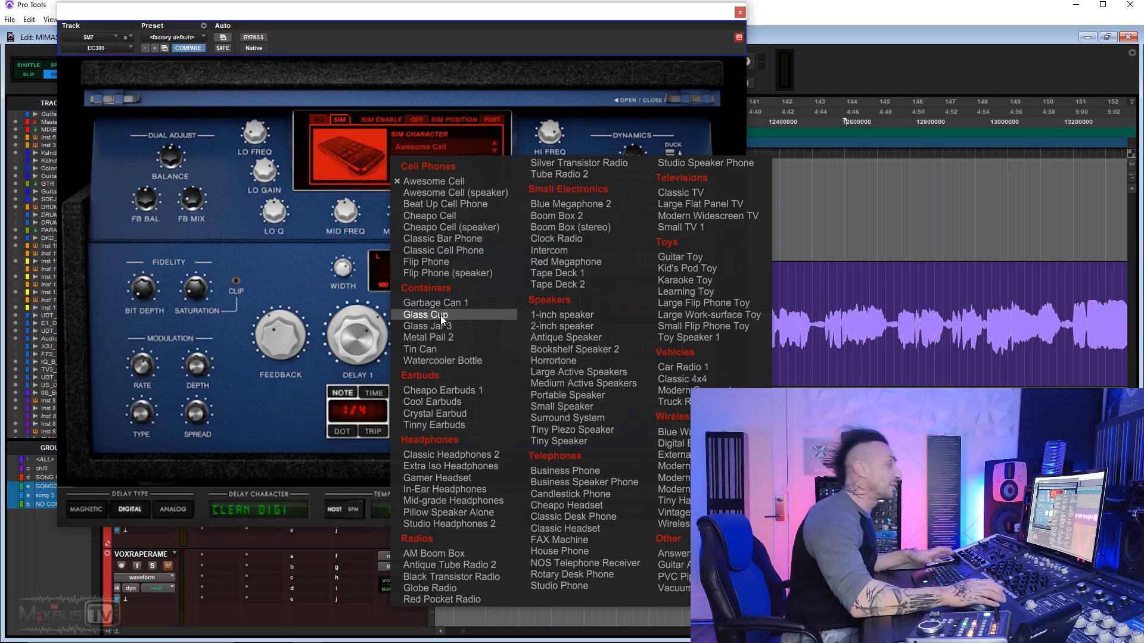
pyautogui.click(452, 560)
pyautogui.moveTo(390, 210)
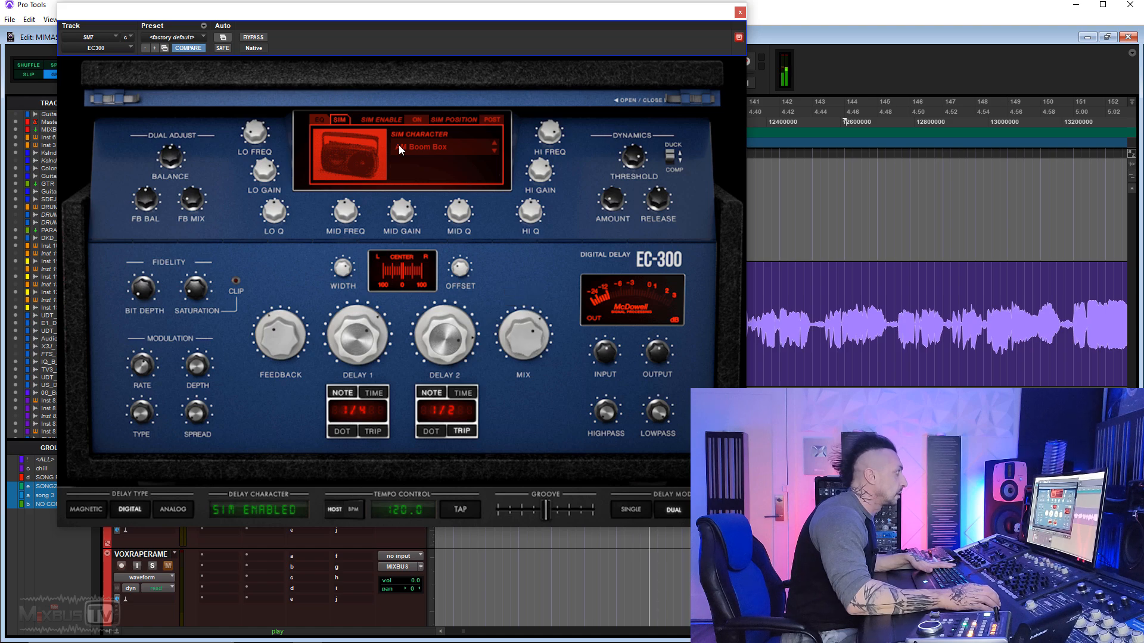
# Audition the radio SIM characters from Antique Tube Radio 2 through Tube Radio 2 in turn, raising Saturation to about 14% on Red Pocket Radio.
pyautogui.click(493, 150)
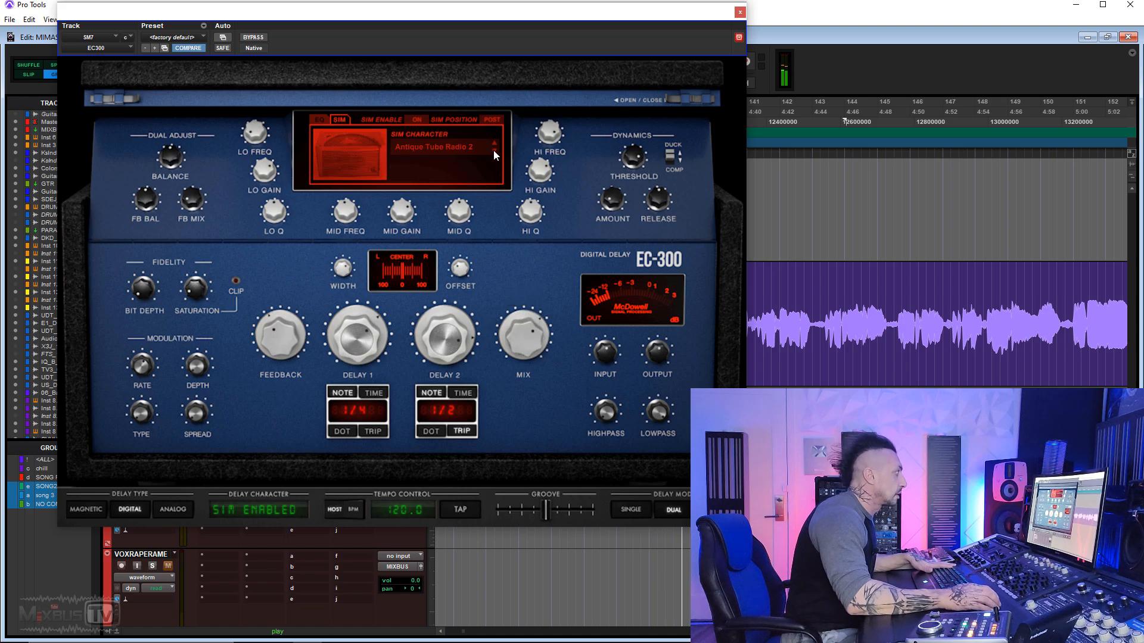
pyautogui.click(493, 150)
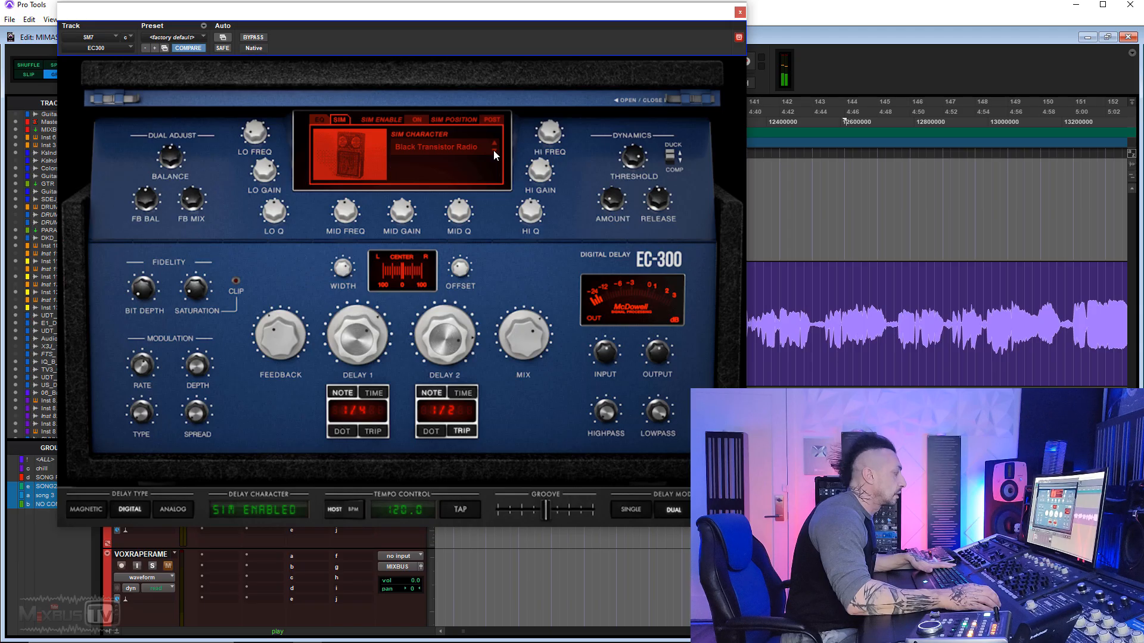
pyautogui.click(494, 150)
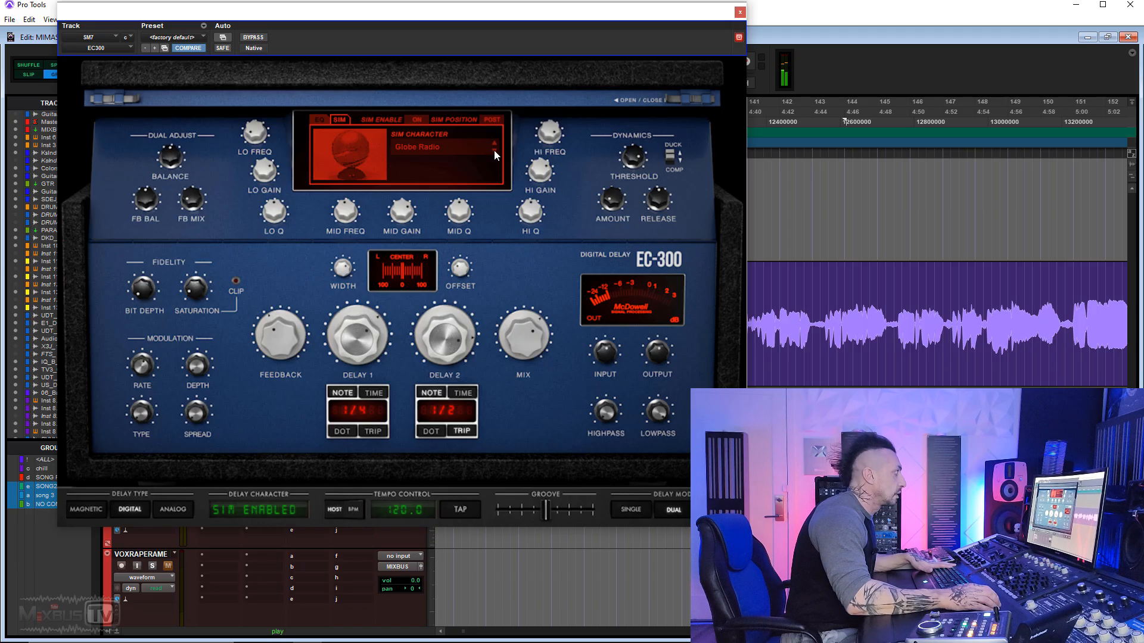
pyautogui.click(494, 150)
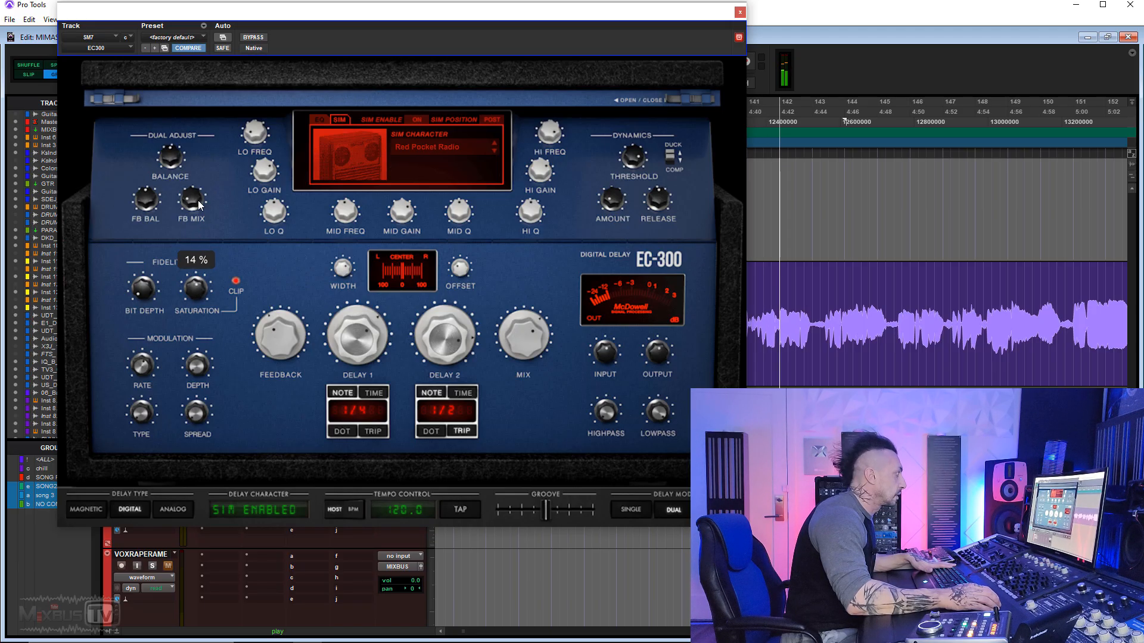
pyautogui.click(495, 150)
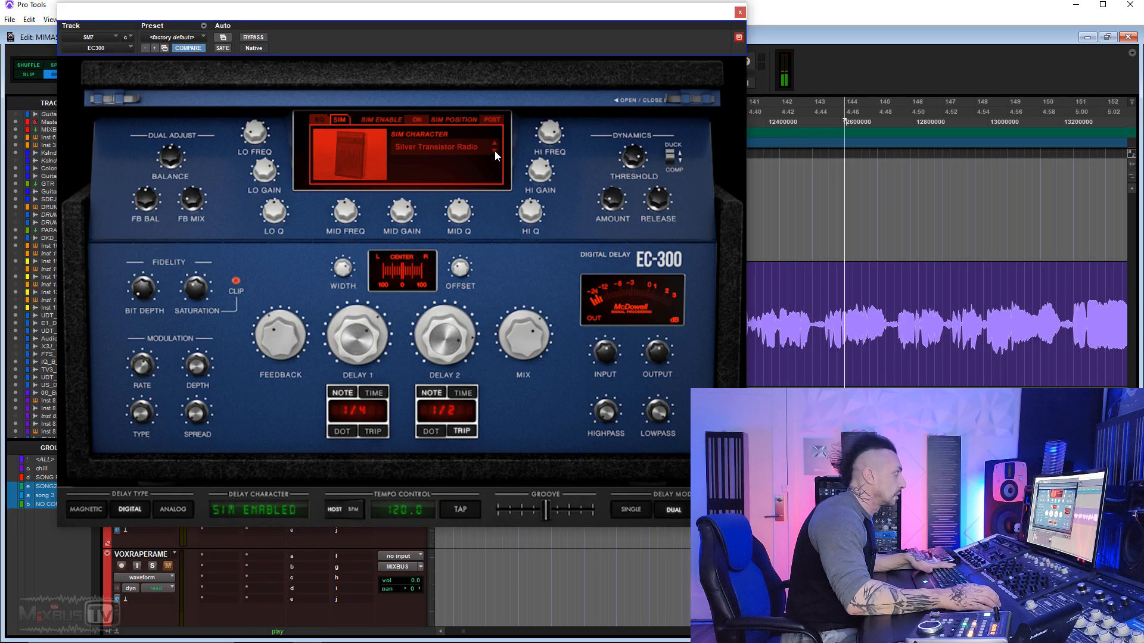
pyautogui.click(495, 150)
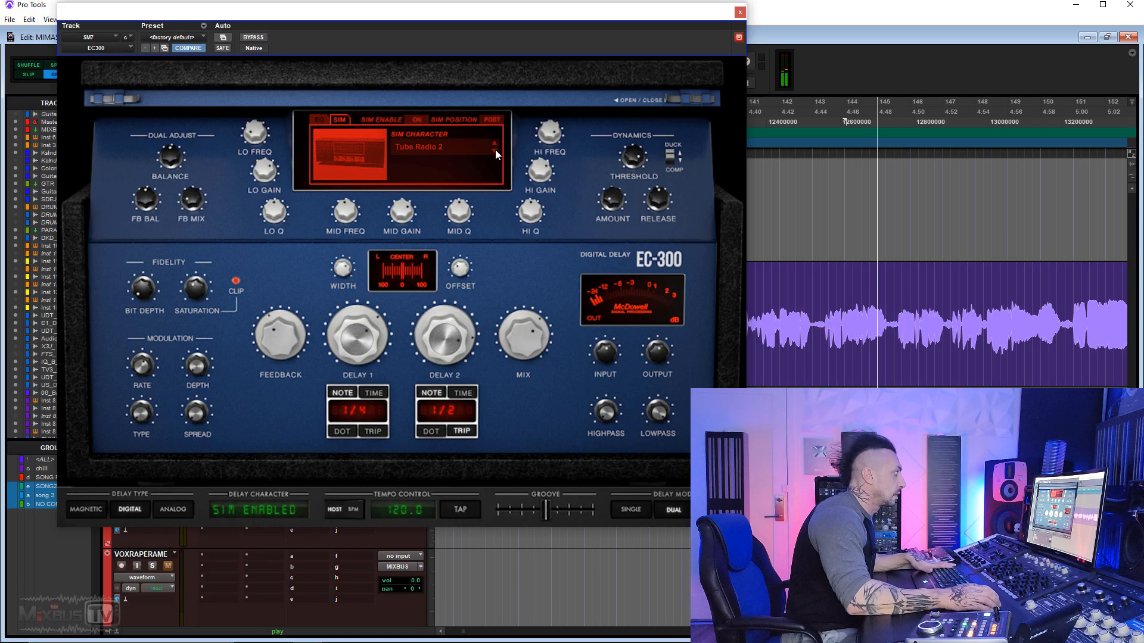
# Audition the SIM characters from Blue Megaphone 2 through Boom Box, Clock Radio and Intercom to Red Megaphone on the vocal.
pyautogui.click(495, 151)
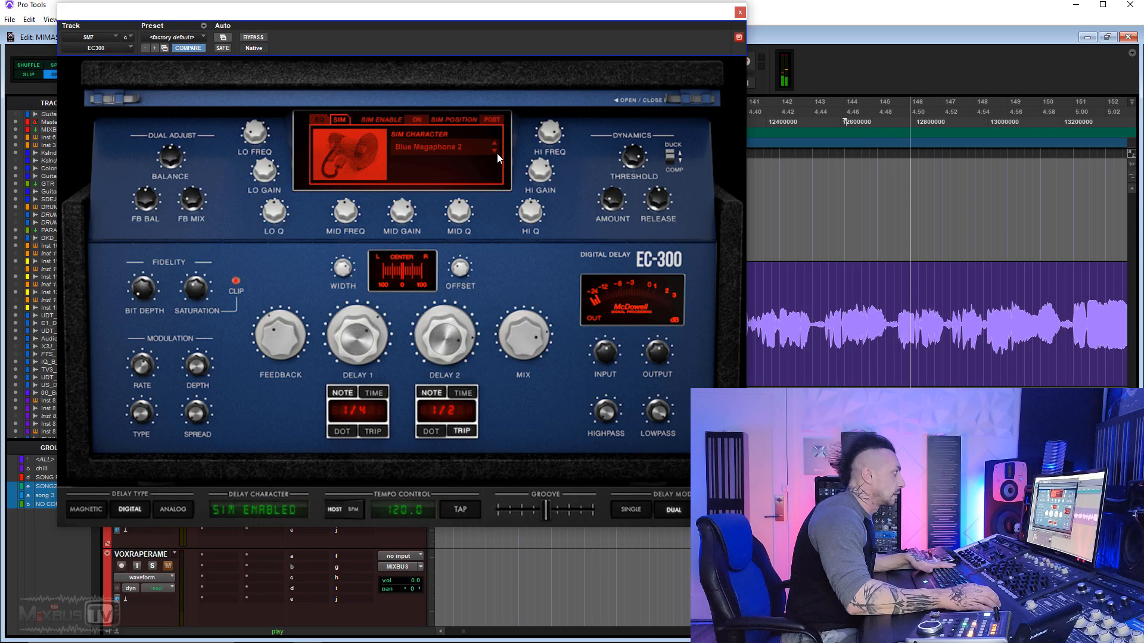
pyautogui.click(493, 150)
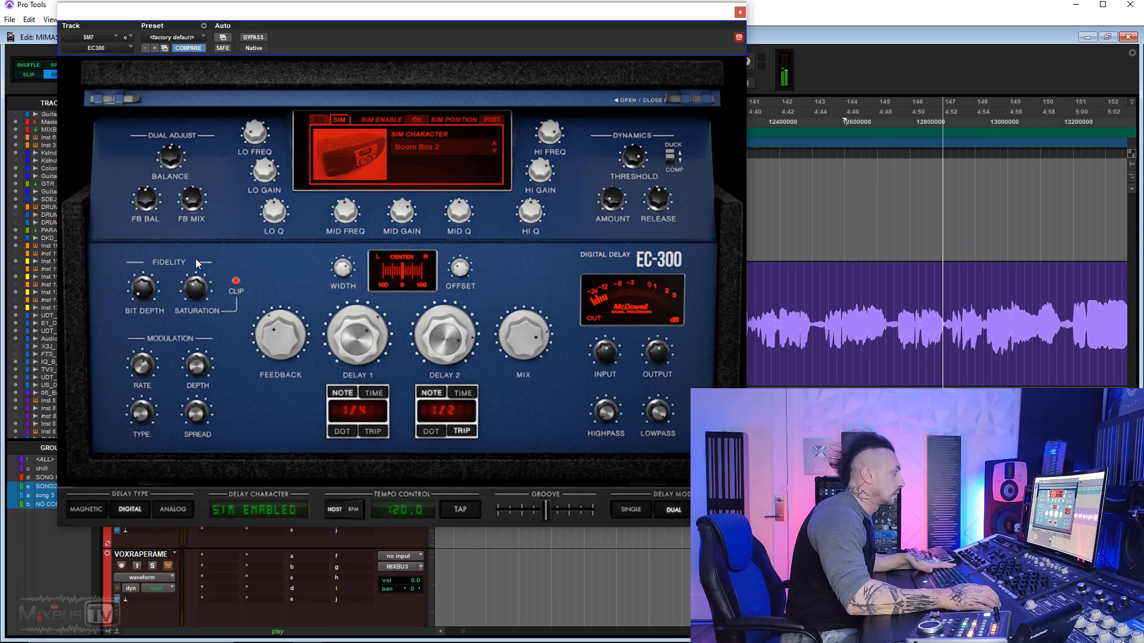
pyautogui.click(495, 150)
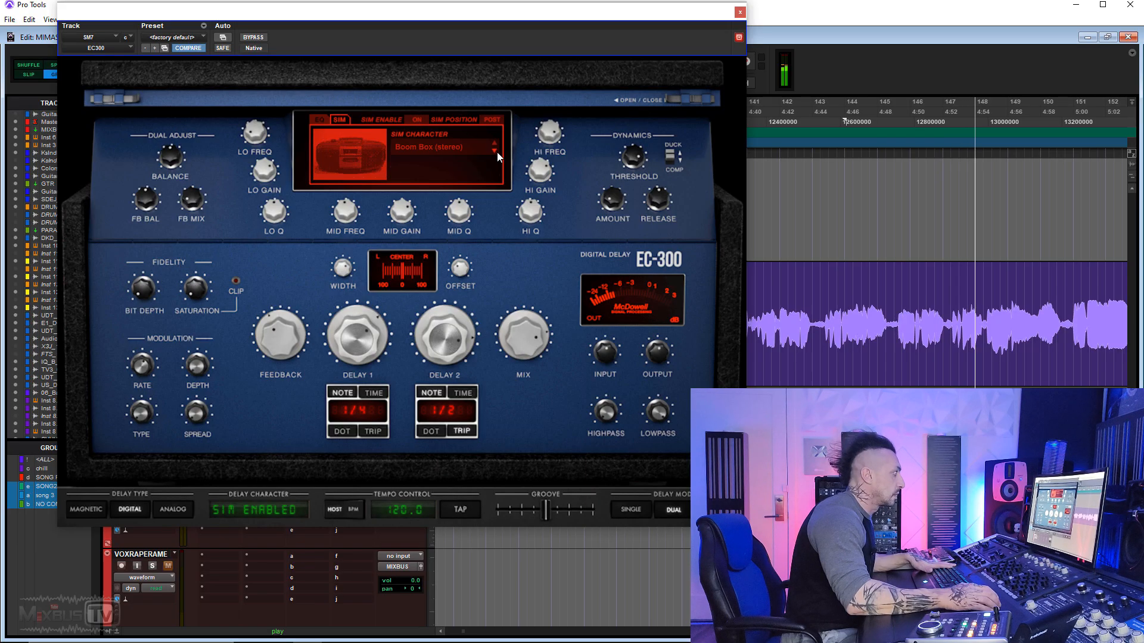
pyautogui.click(496, 151)
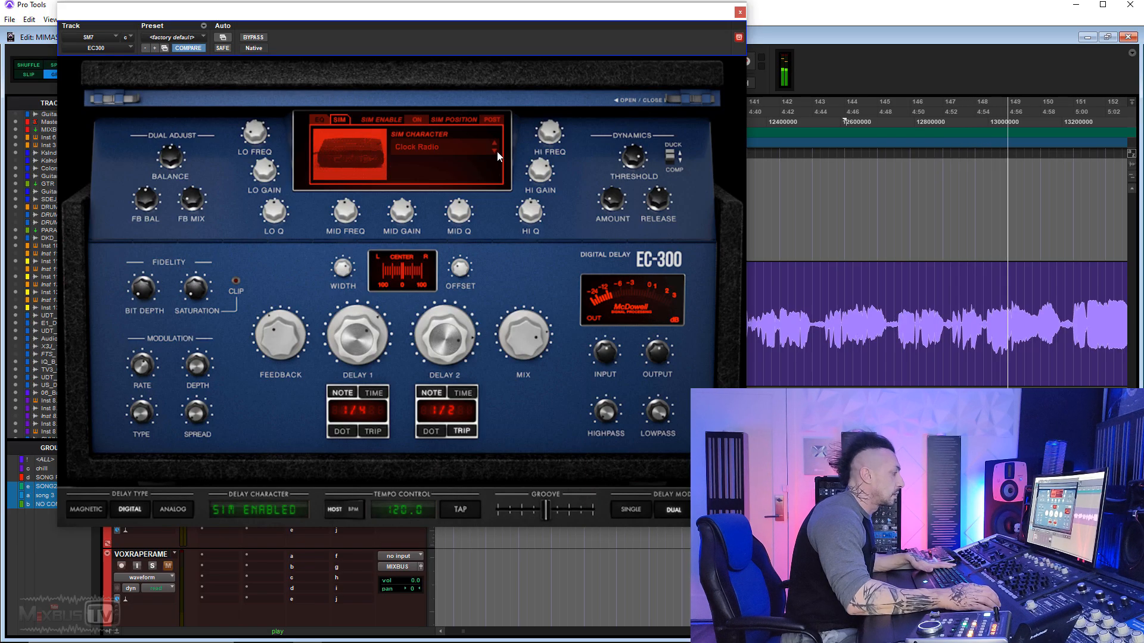
pyautogui.click(497, 151)
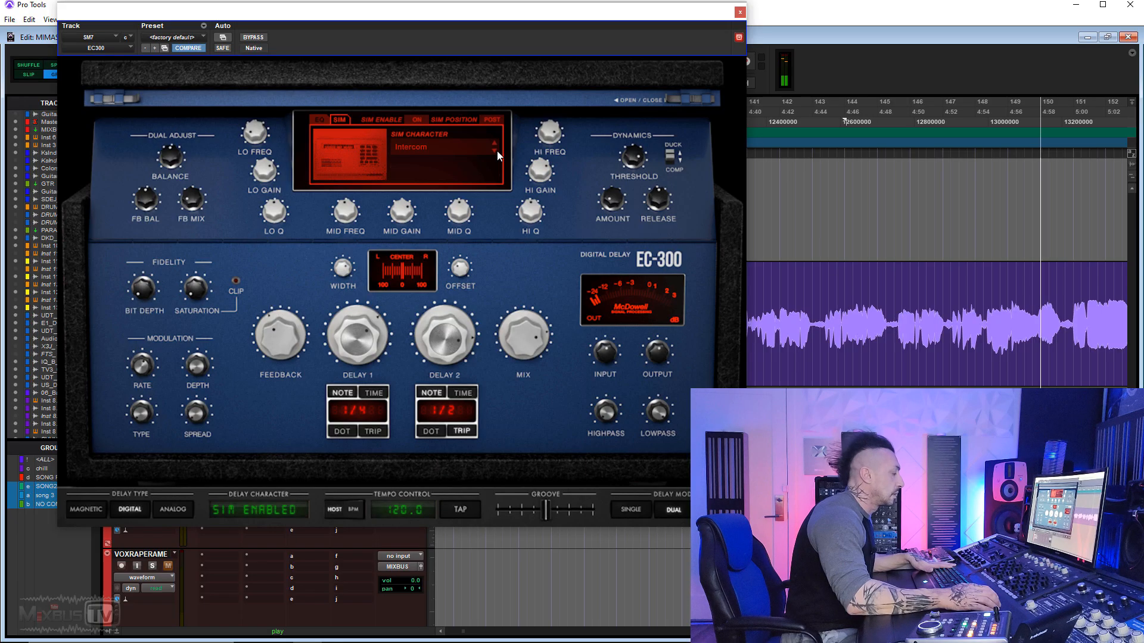
pyautogui.click(497, 150)
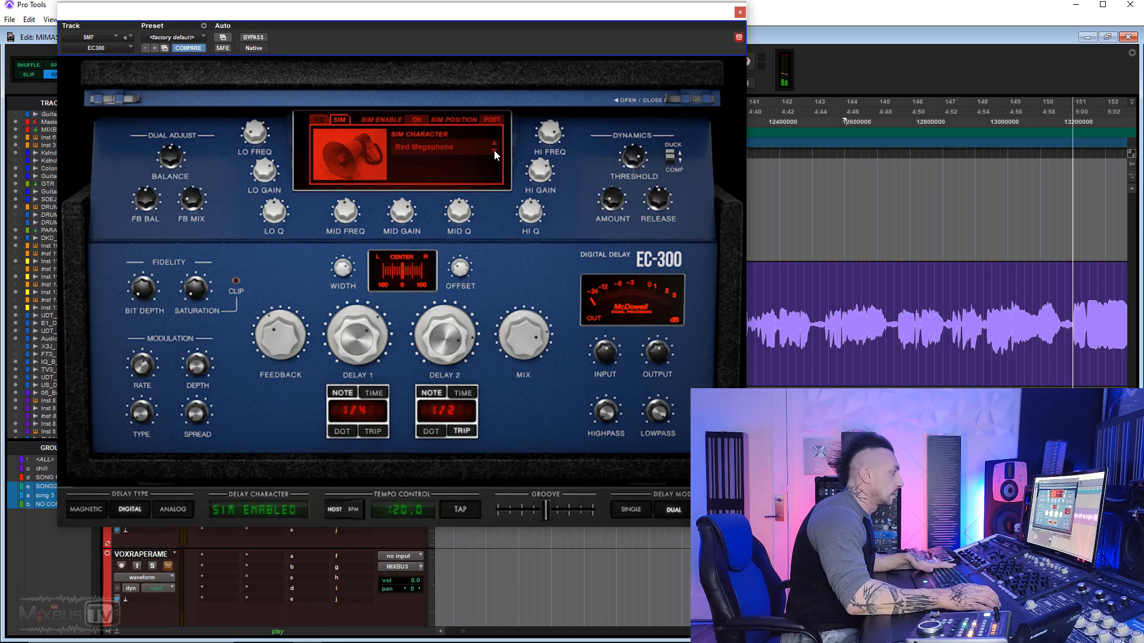
# Continue through the SIM characters from Tape Deck 2, including 2-inch speaker, Bookshelf Speaker 2 and Horrortone, while the vocal plays.
pyautogui.click(494, 150)
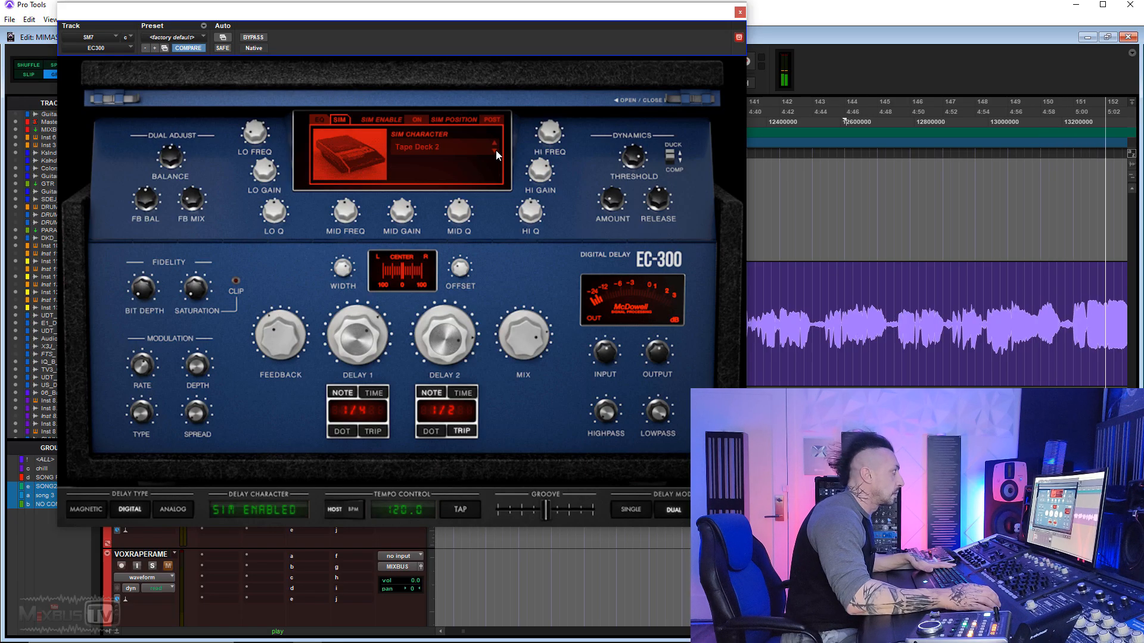
pyautogui.click(496, 150)
pyautogui.click(495, 151)
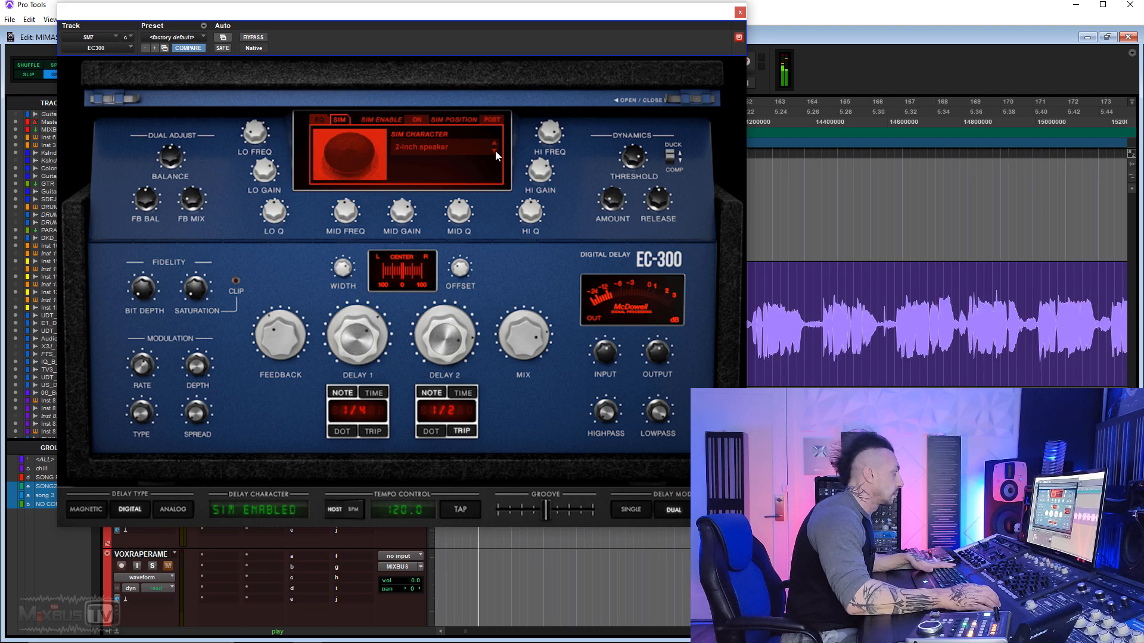
pyautogui.click(495, 152)
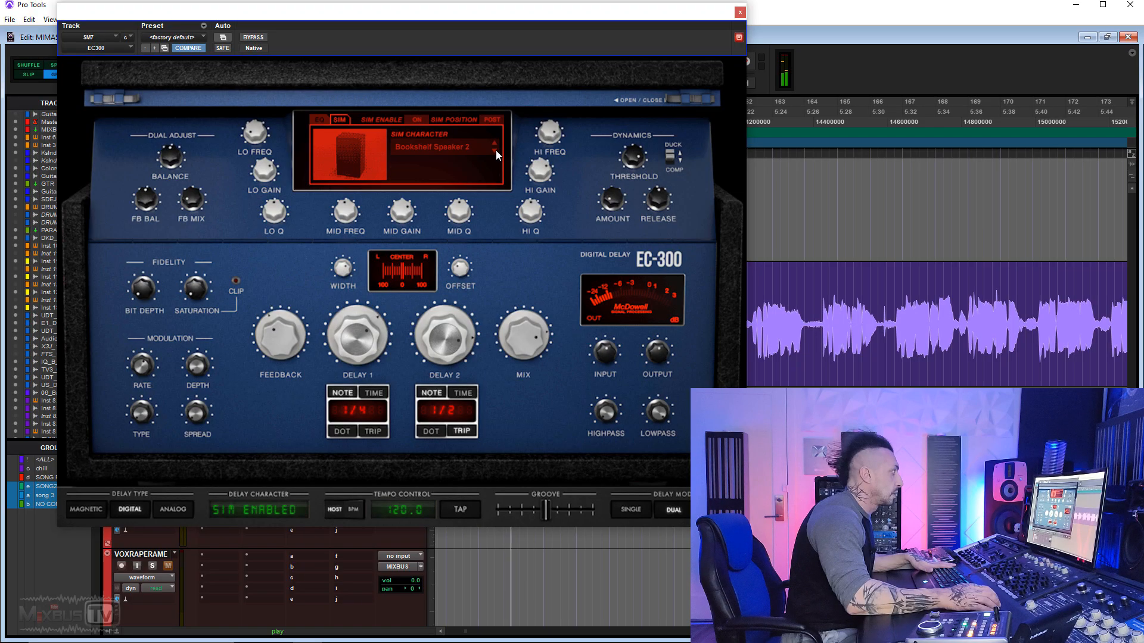
pyautogui.click(494, 149)
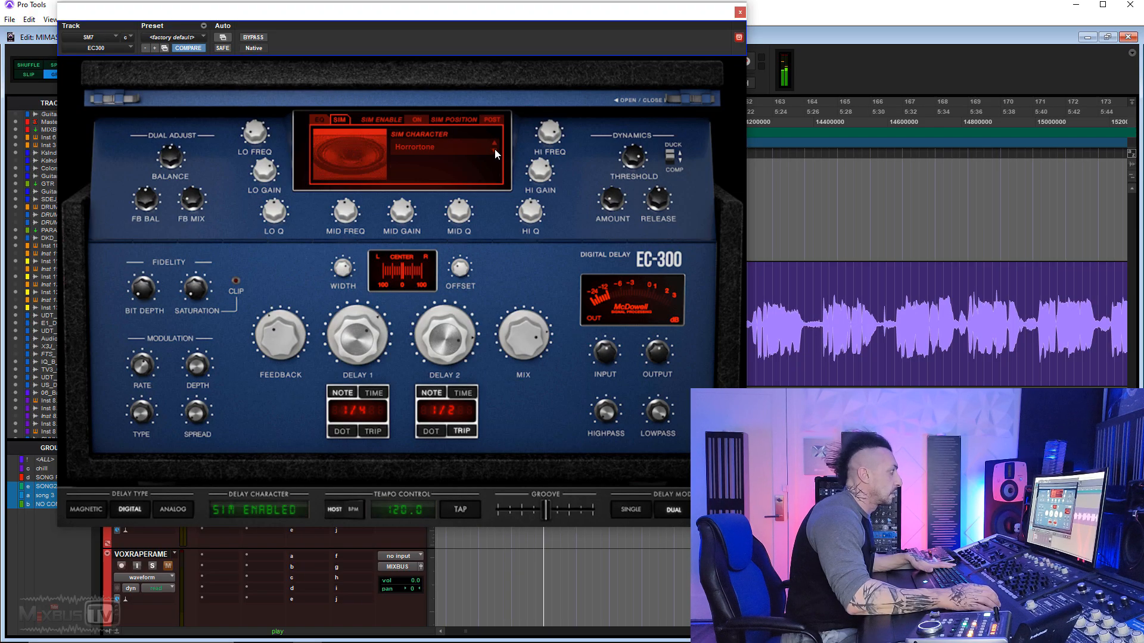
pyautogui.click(495, 149)
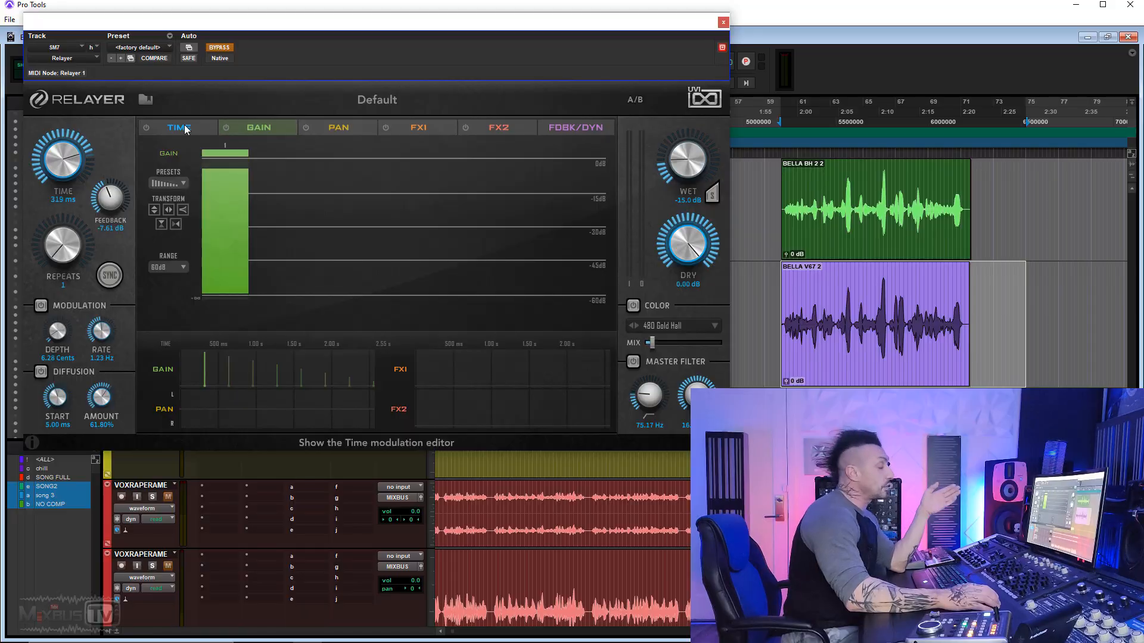
# Show Relayer's Time modulation editor and browse the factory presets in the Xtra Mixbus TV category.
pyautogui.click(186, 129)
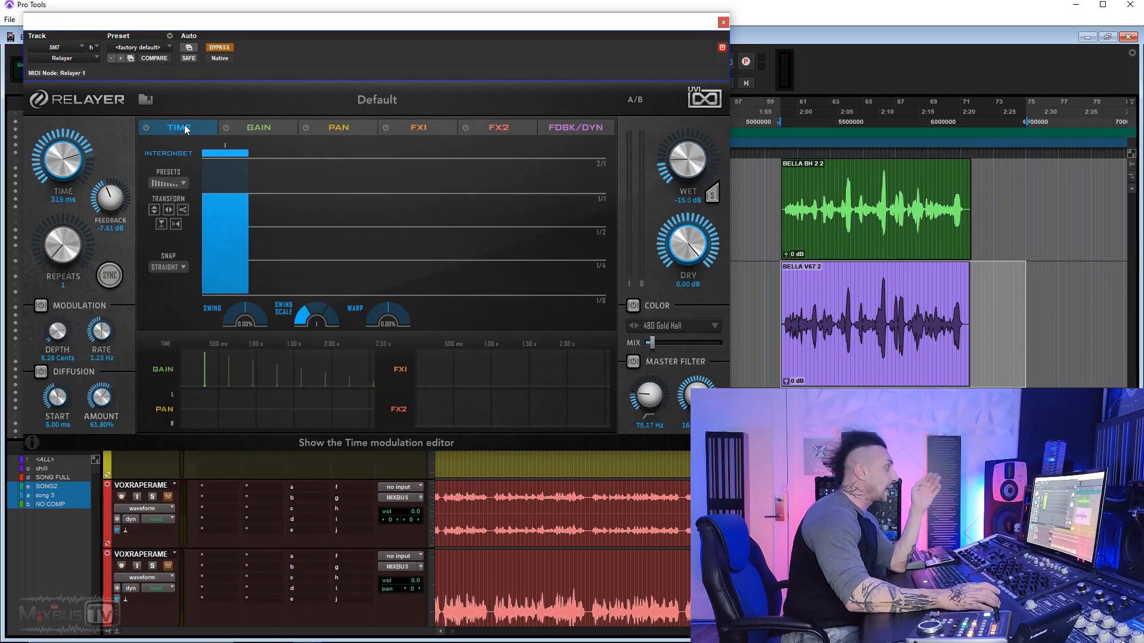
pyautogui.click(363, 103)
pyautogui.moveTo(229, 296)
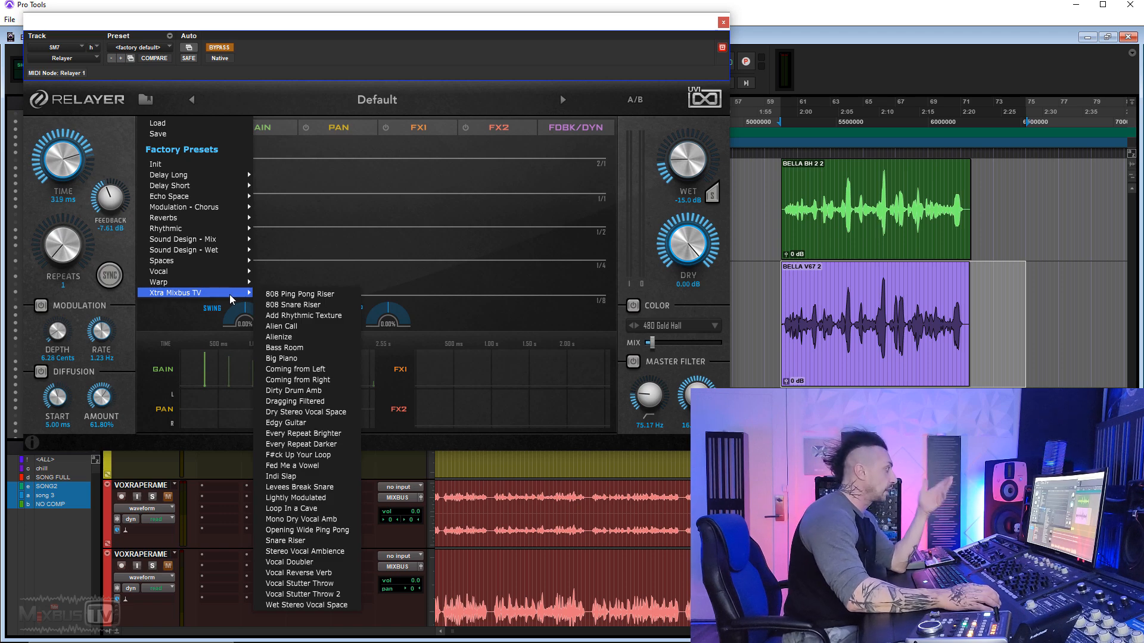
pyautogui.click(286, 476)
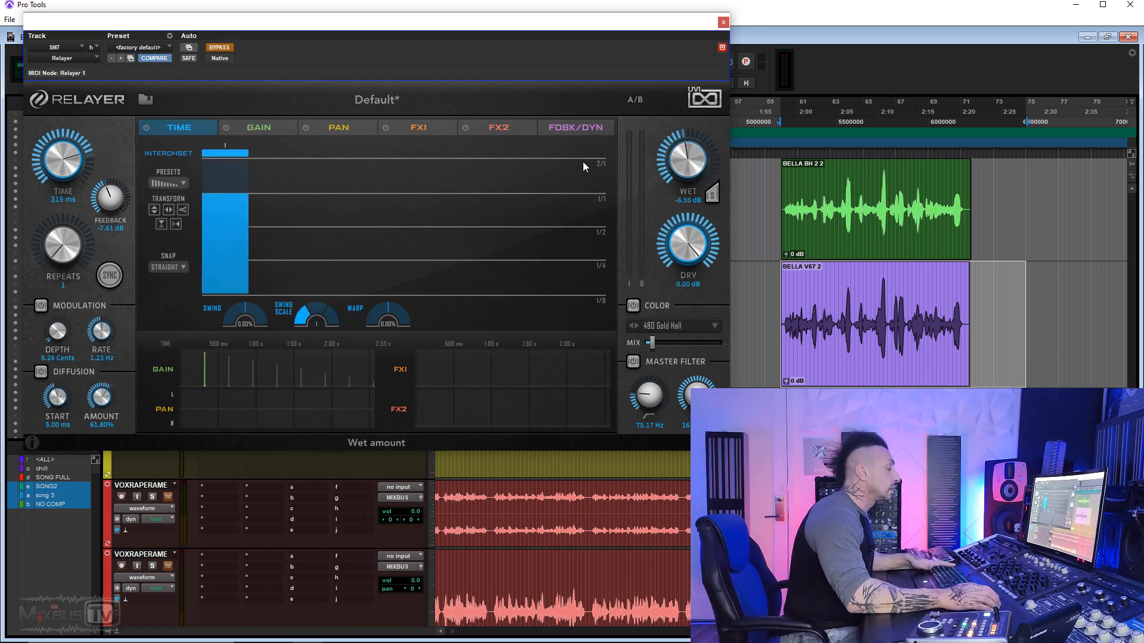
# Enable Time modulation on four synced 1/8 repeats, set Snap to Triplet and shape the taps into a descending sequence.
pyautogui.click(146, 127)
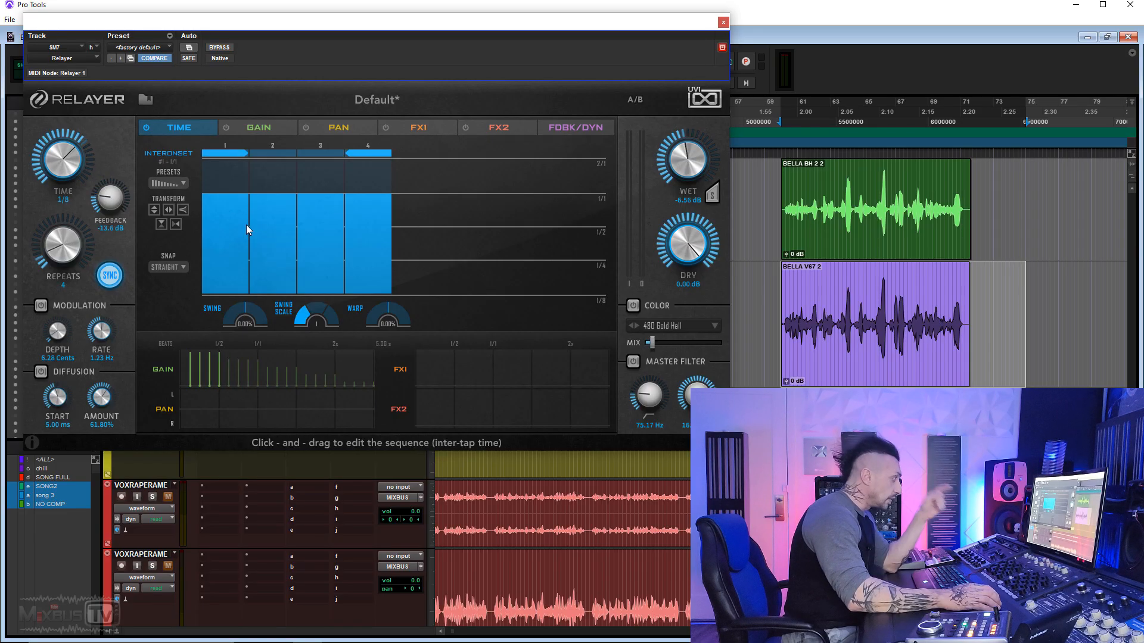
pyautogui.click(279, 228)
pyautogui.moveTo(365, 229); pyautogui.dragTo(371, 257)
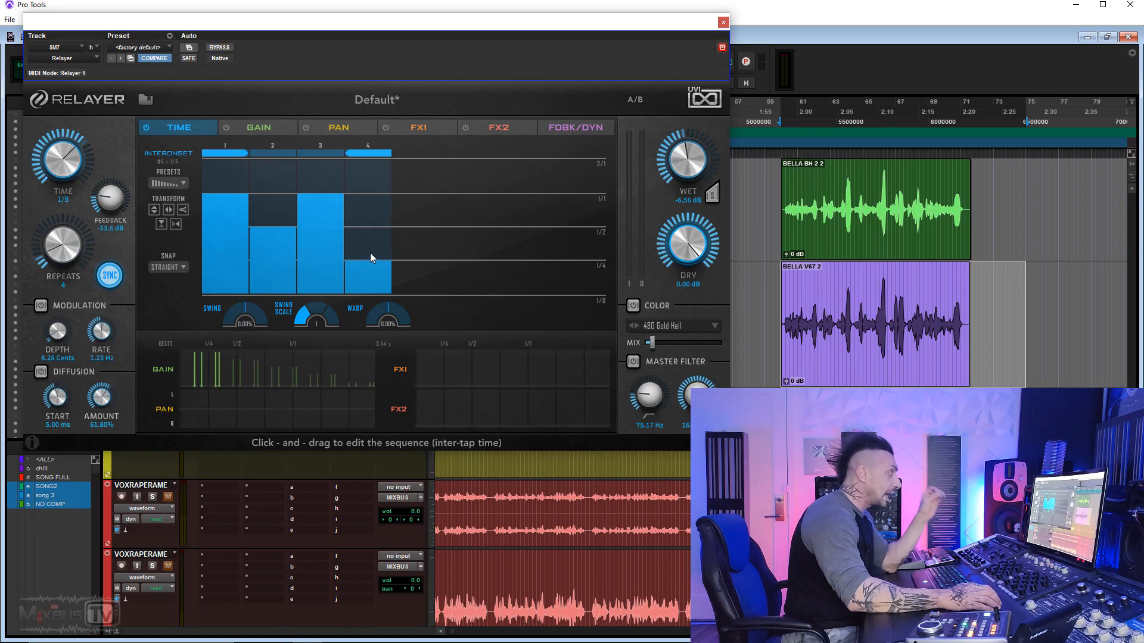
pyautogui.click(167, 267)
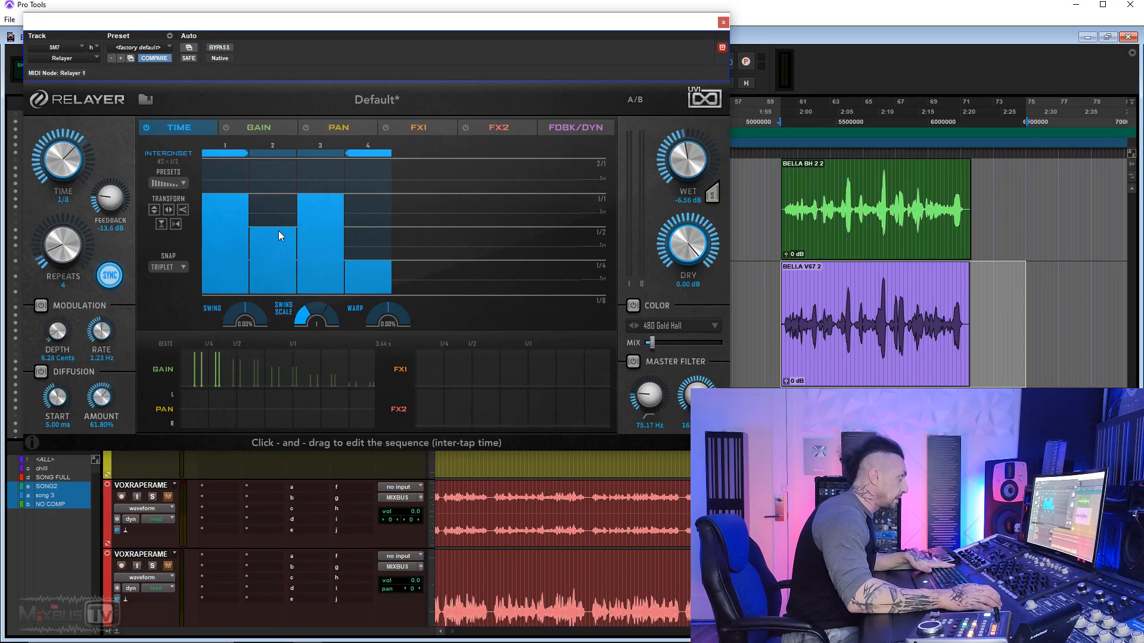
pyautogui.moveTo(278, 231); pyautogui.dragTo(360, 249)
# Enable Gain modulation, apply a descending sequence preset and scale down its graph values.
pyautogui.click(227, 127)
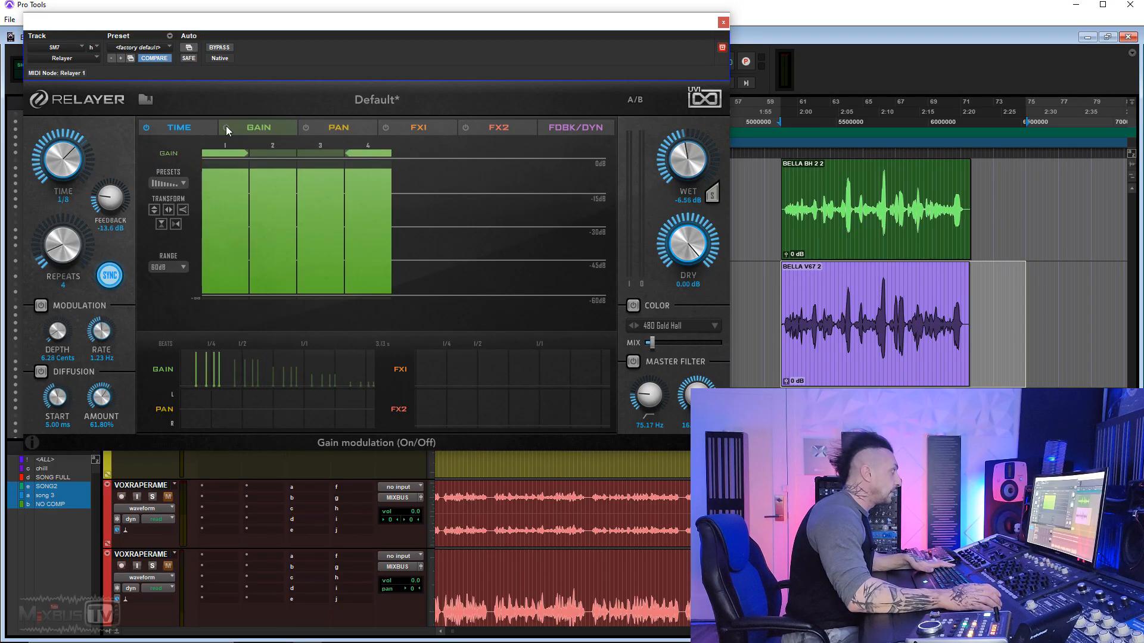
pyautogui.click(173, 182)
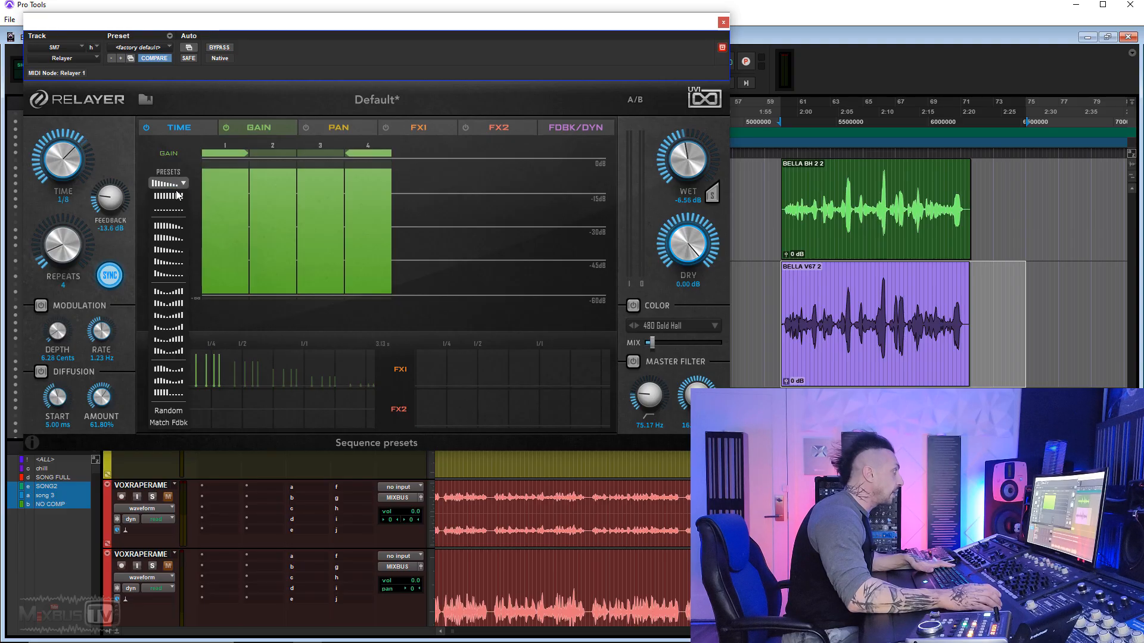
pyautogui.click(173, 263)
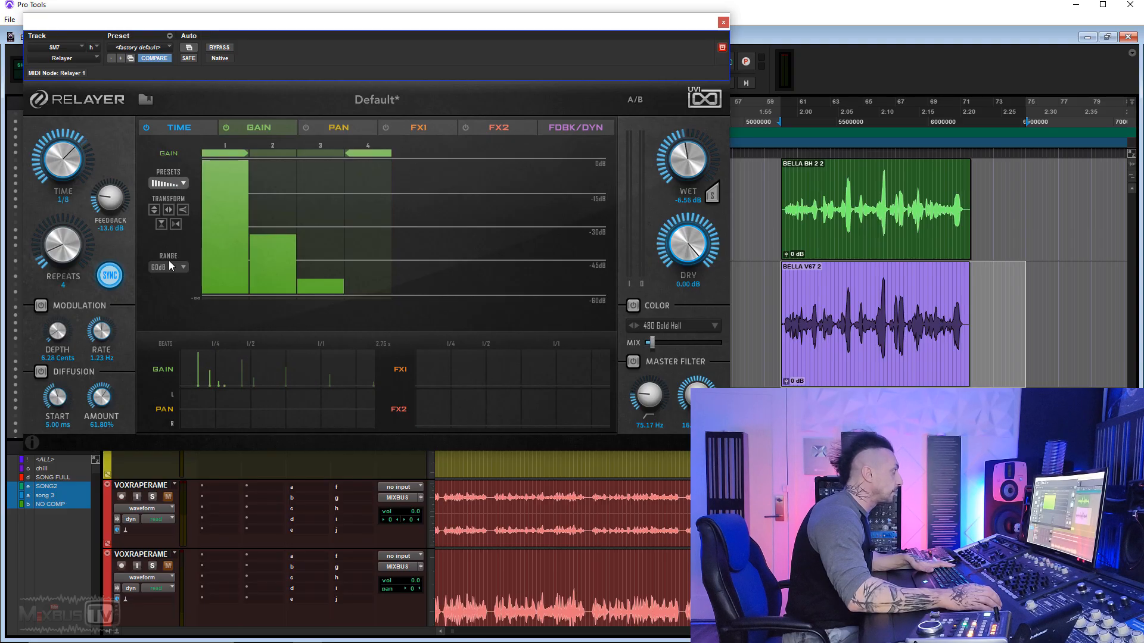
pyautogui.moveTo(165, 224); pyautogui.dragTo(165, 247)
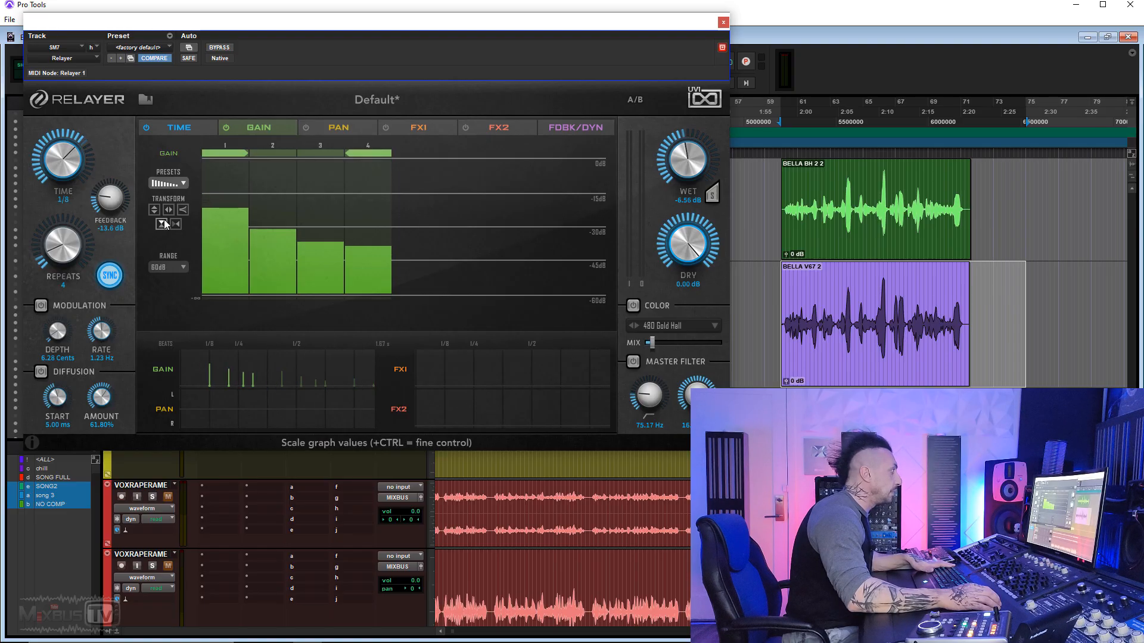
# Enable Pan modulation with an alternating right-left sequence preset and scale the pan positions closer to center.
pyautogui.click(307, 127)
pyautogui.click(172, 184)
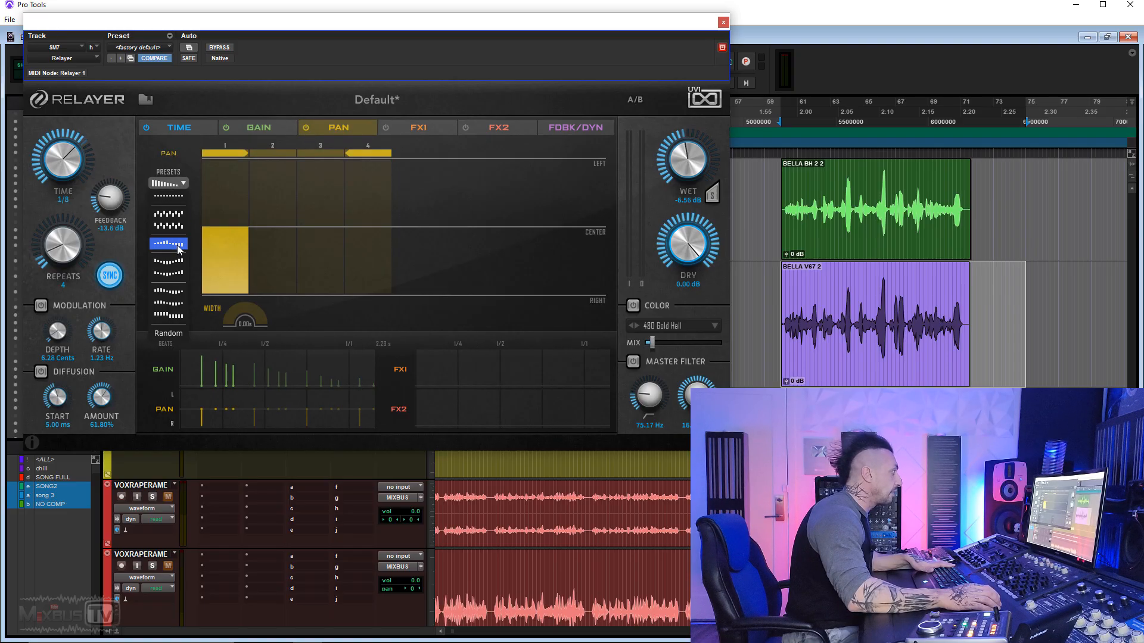
pyautogui.click(172, 214)
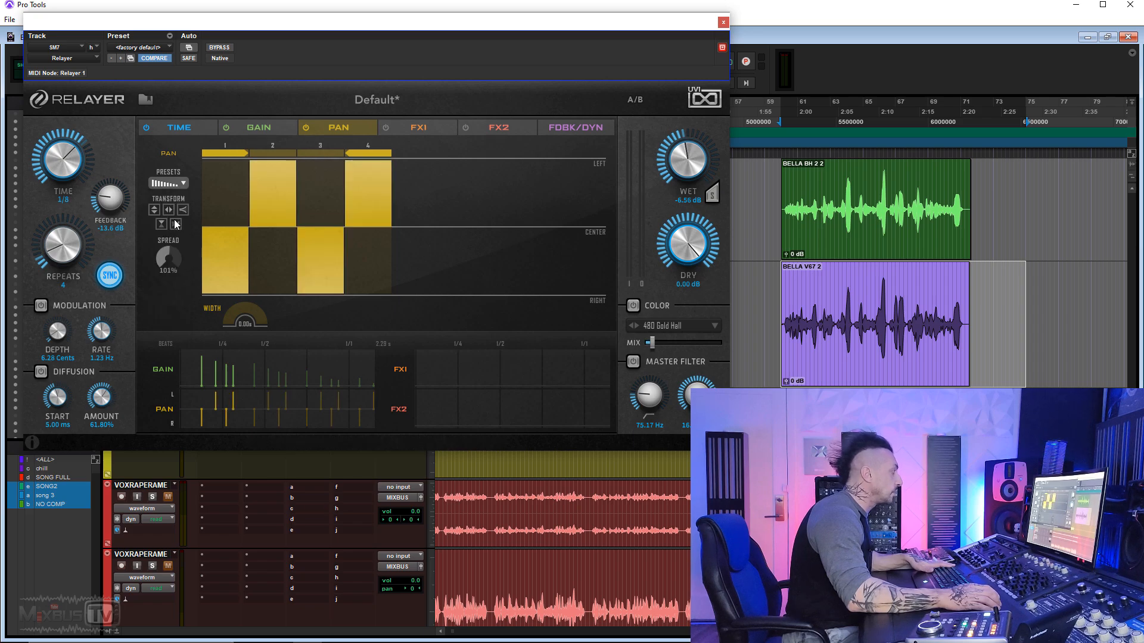
pyautogui.moveTo(161, 223); pyautogui.dragTo(161, 234)
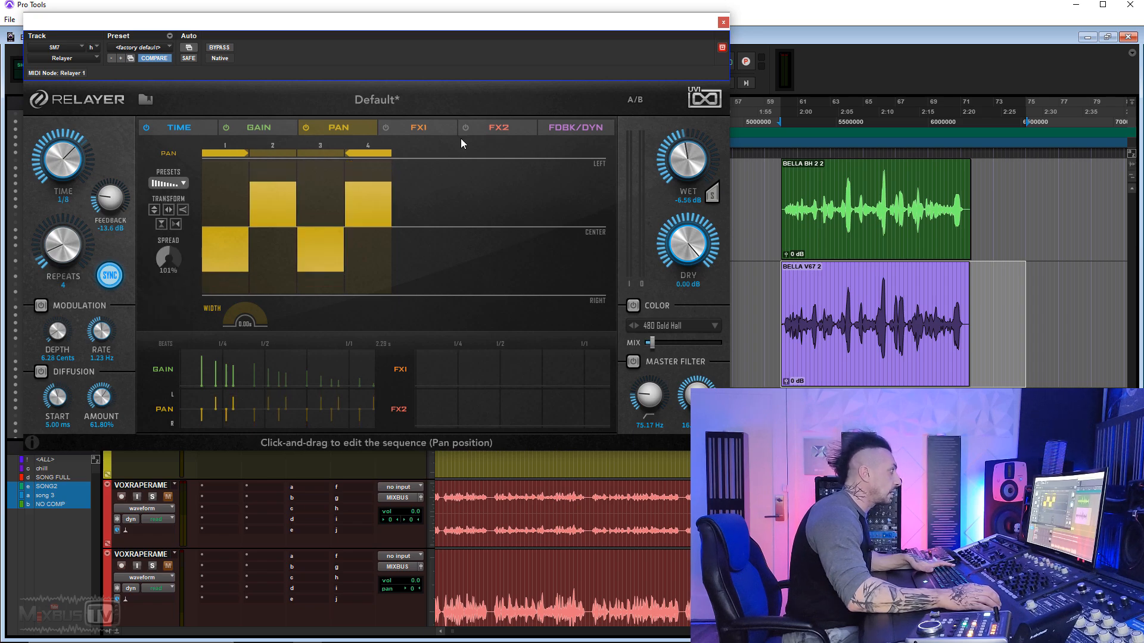
# Review the FX2 and feedback/dynamics settings and return to the Time modulation editor.
pyautogui.click(509, 127)
pyautogui.click(563, 129)
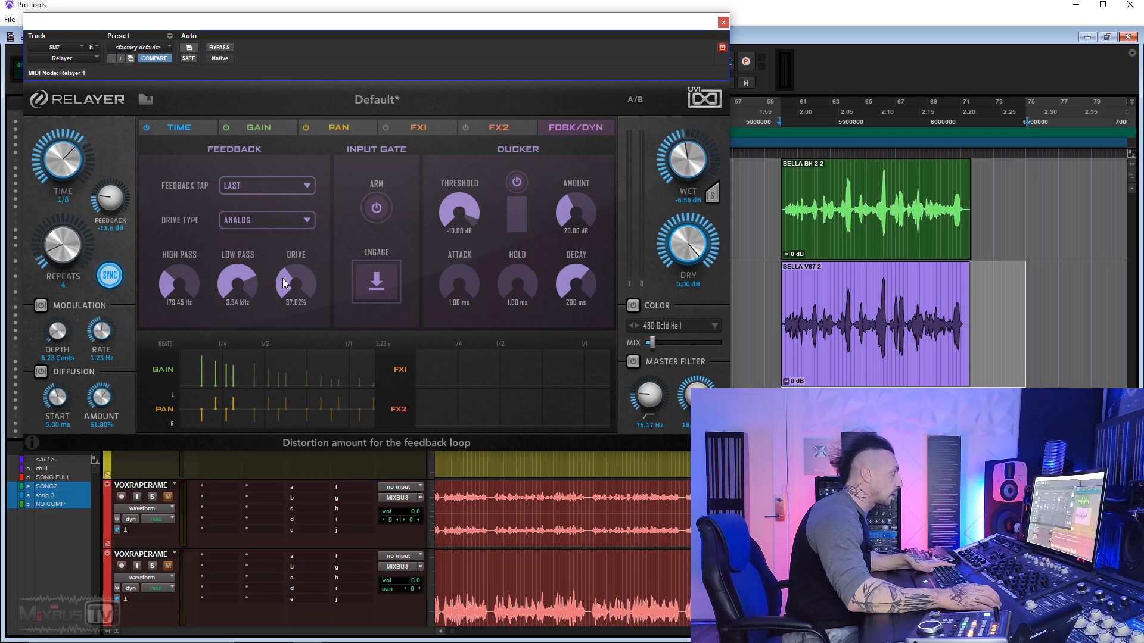
pyautogui.click(179, 127)
# Play the vocal, raise Wet to -4.13 dB and reshape the time sequence with tap 3 at 1/1 and tap 4 at 1/2.
pyautogui.press('space')
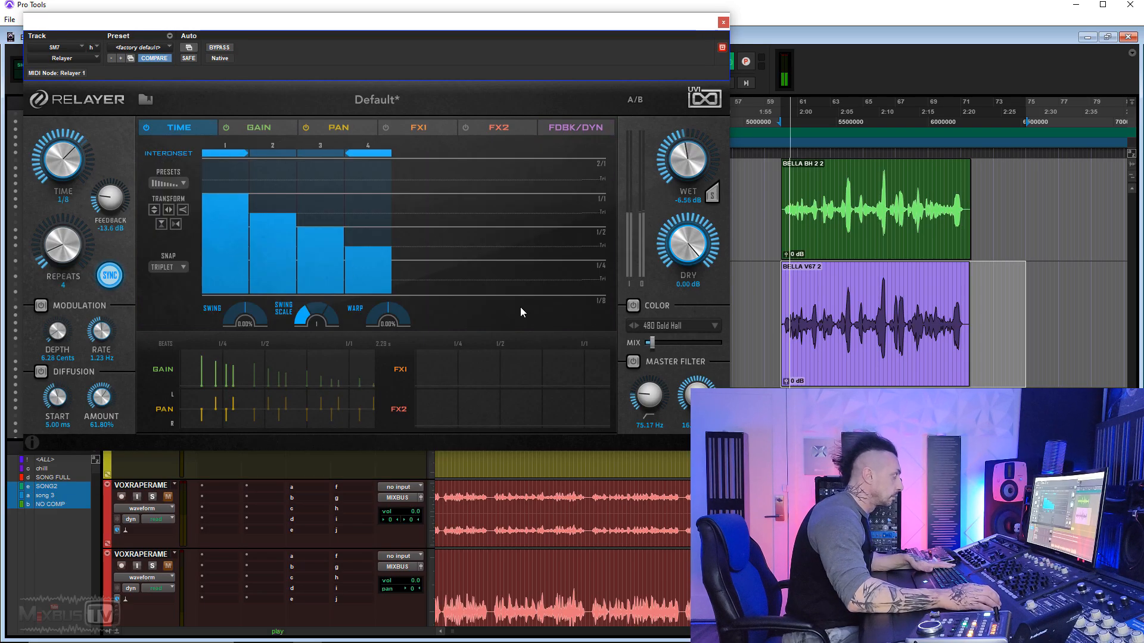
pyautogui.moveTo(692, 169); pyautogui.dragTo(694, 157)
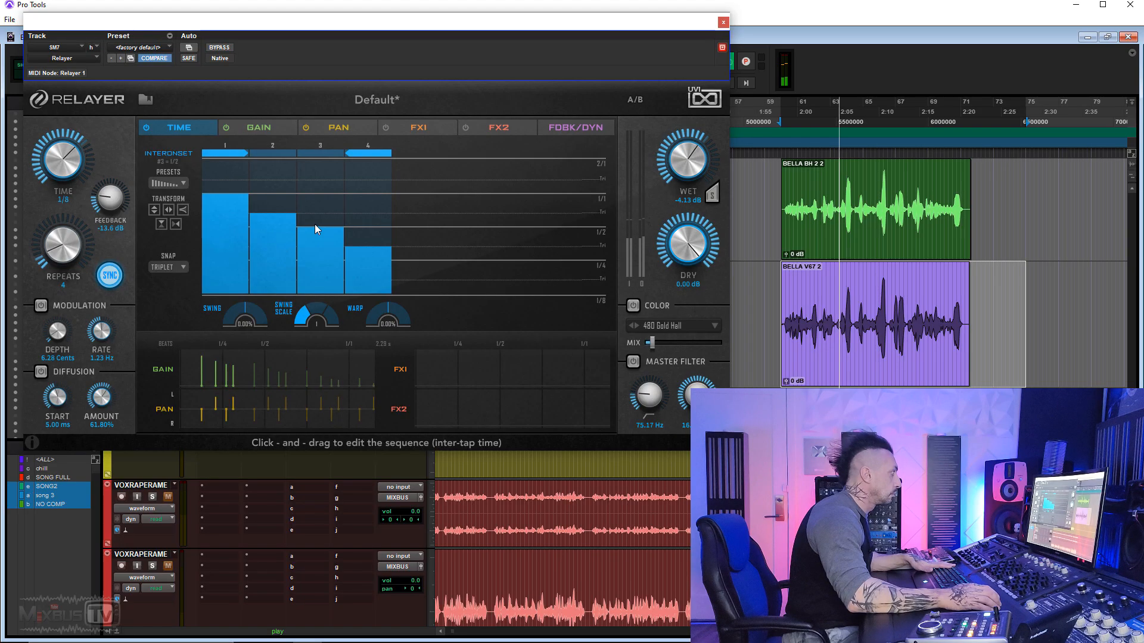
pyautogui.moveTo(371, 255)
pyautogui.mouseDown()
pyautogui.moveTo(363, 184)
pyautogui.moveTo(324, 180)
pyautogui.moveTo(370, 167)
pyautogui.mouseUp()
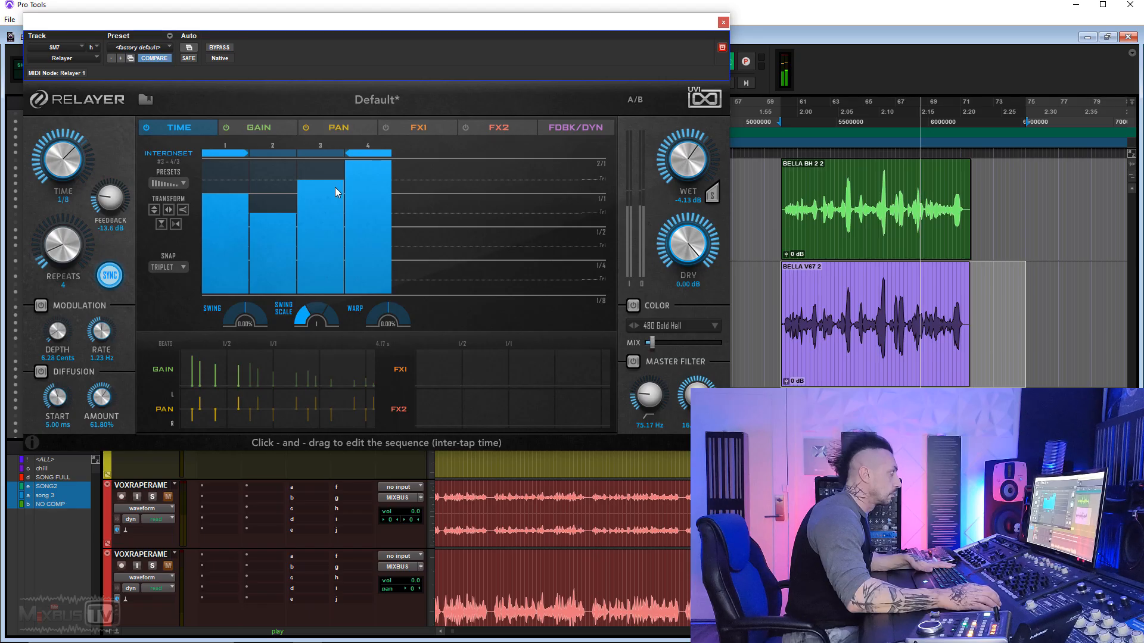
pyautogui.moveTo(335, 187)
pyautogui.mouseDown()
pyautogui.moveTo(356, 191)
pyautogui.moveTo(365, 223)
pyautogui.mouseUp()
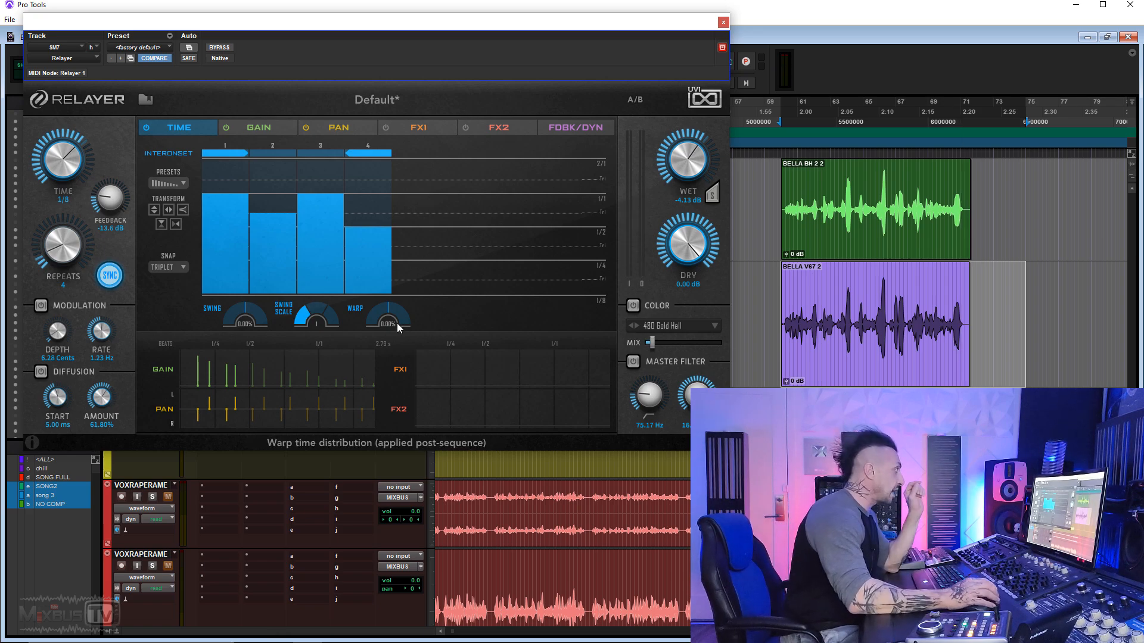
# Enable input Diffusion and lower its Start to 3.42 ms.
pyautogui.click(43, 372)
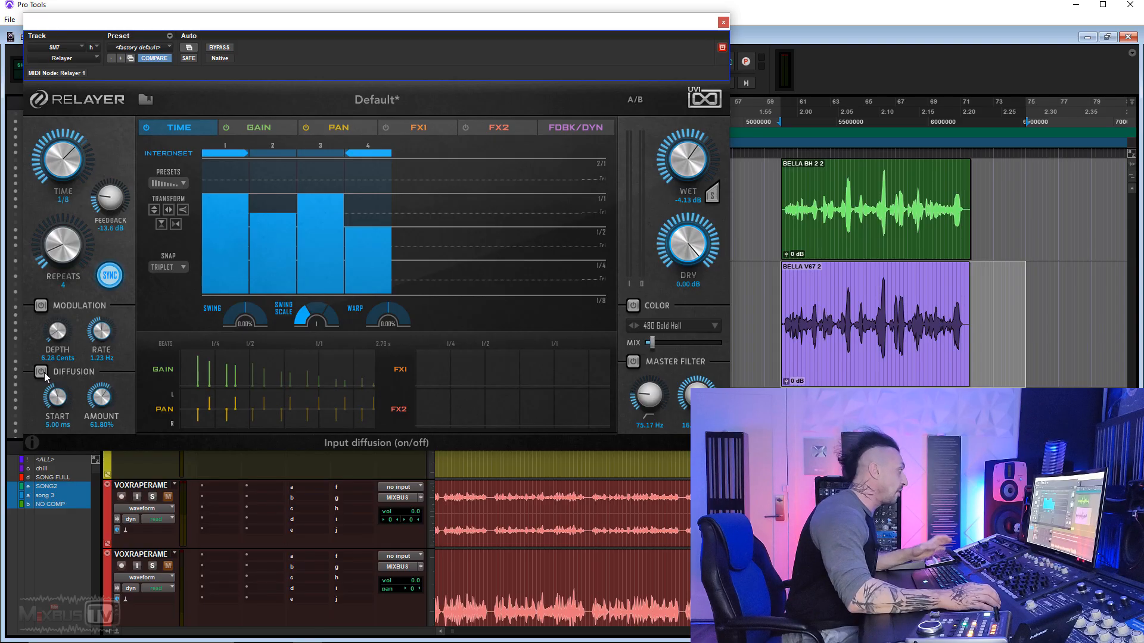
pyautogui.scroll(-2, 57, 397)
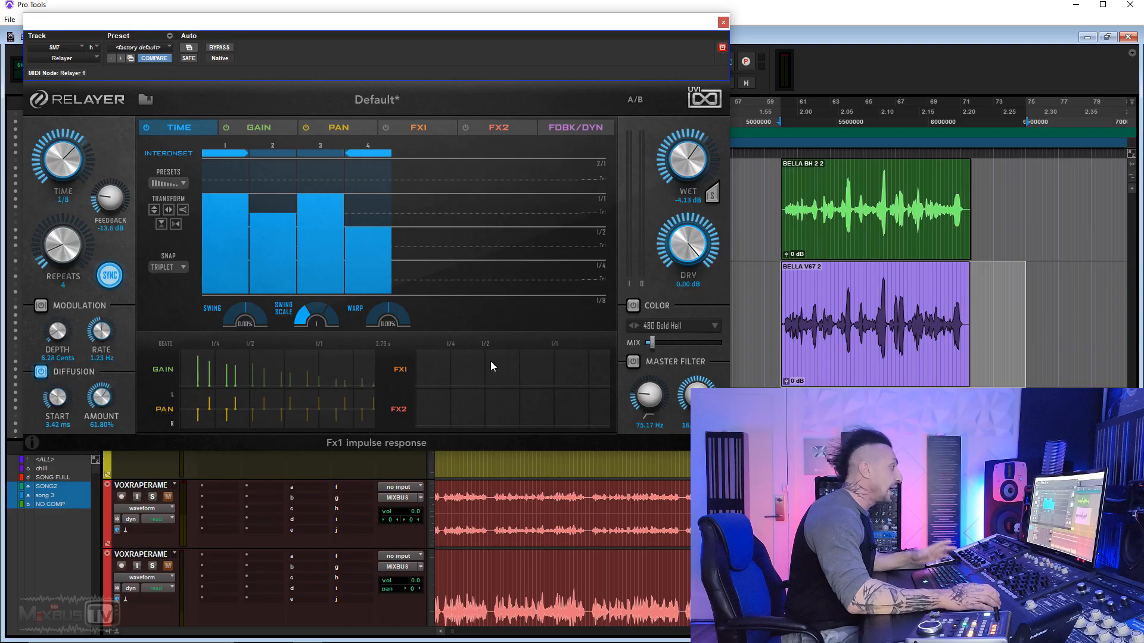
# Enable Color with the 480 Gold Hall impulse response, then raise its Mix and set Wet to -1.79 dB during playback.
pyautogui.click(668, 327)
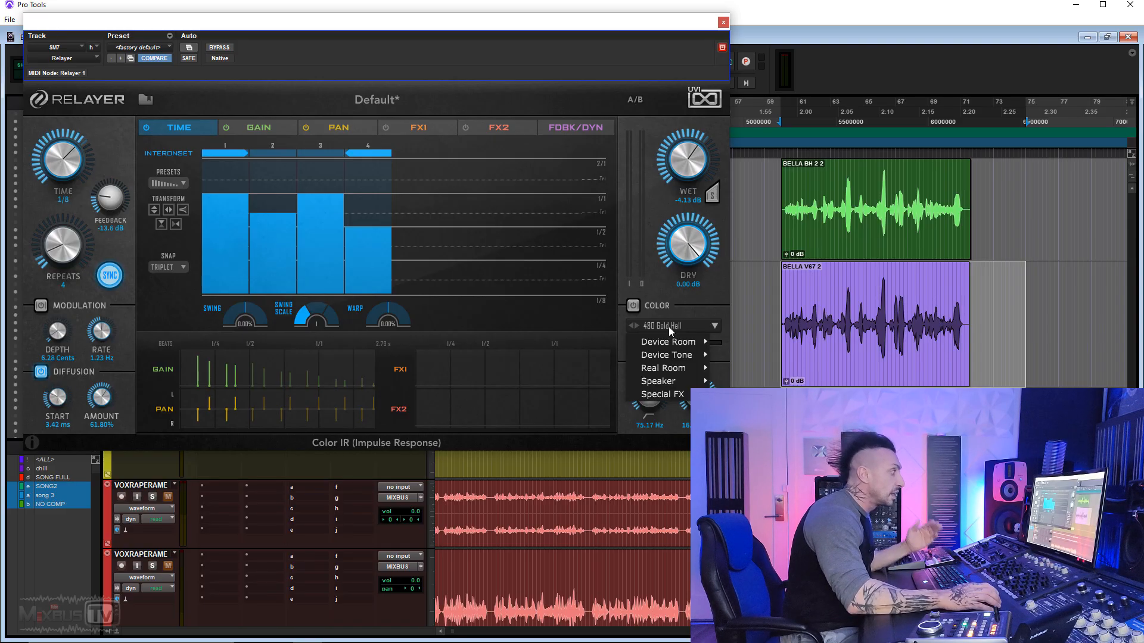
pyautogui.click(668, 327)
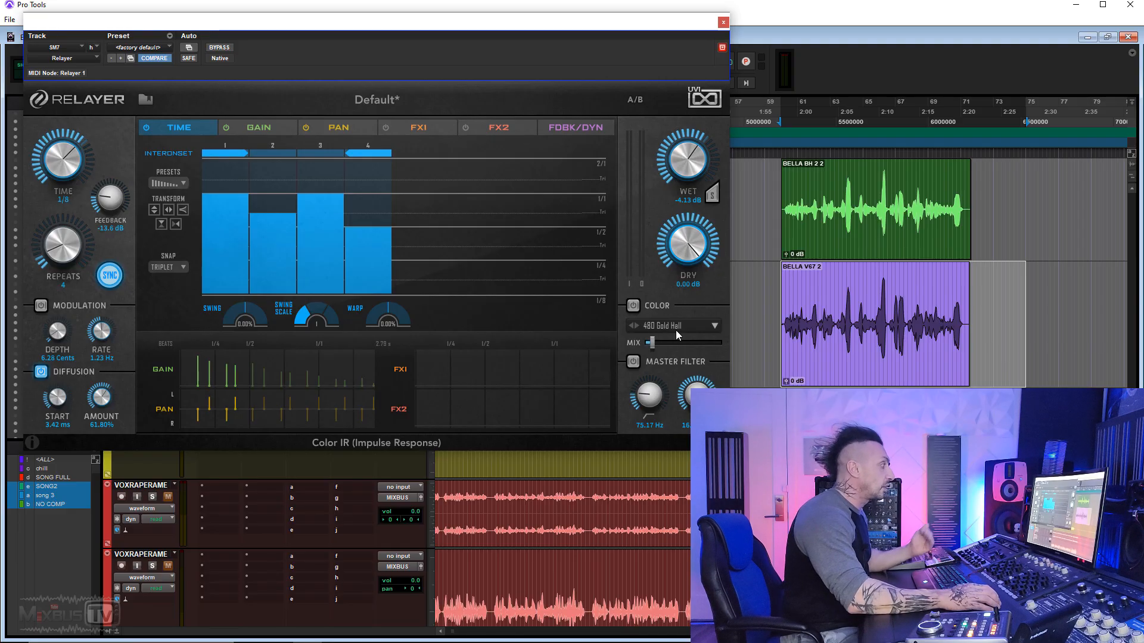
pyautogui.click(633, 306)
pyautogui.moveTo(655, 346)
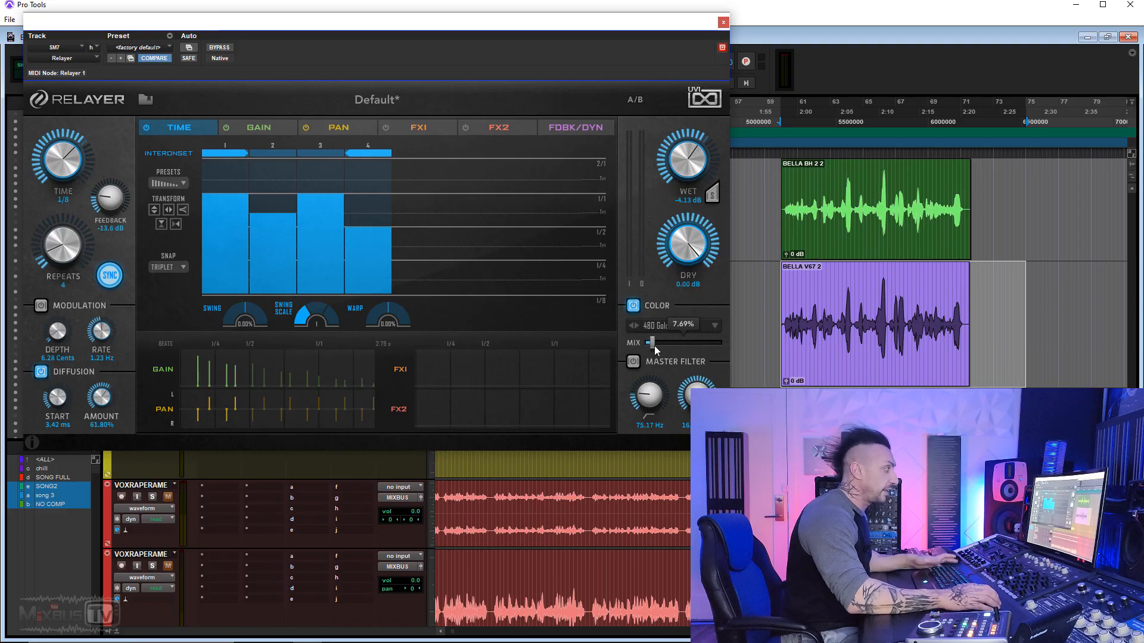
pyautogui.press('space')
pyautogui.moveTo(655, 348); pyautogui.dragTo(666, 347)
pyautogui.moveTo(688, 166); pyautogui.dragTo(692, 139)
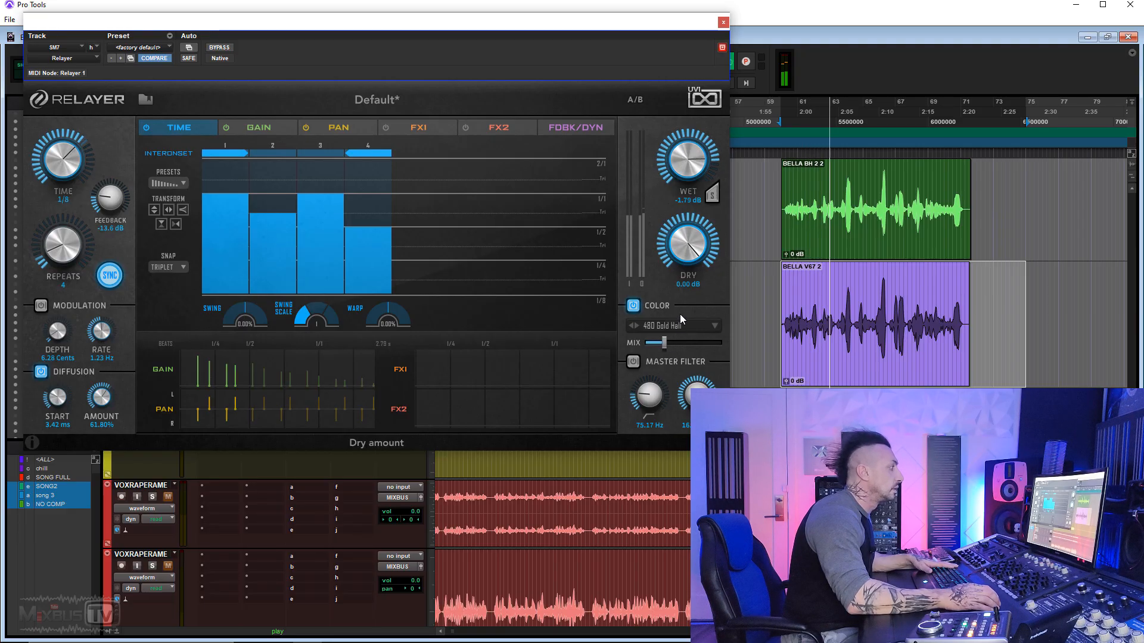
# Slightly lower the Color mix, enable the Master Filter and raise its lowpass frequency during playback.
pyautogui.moveTo(663, 346); pyautogui.dragTo(660, 345)
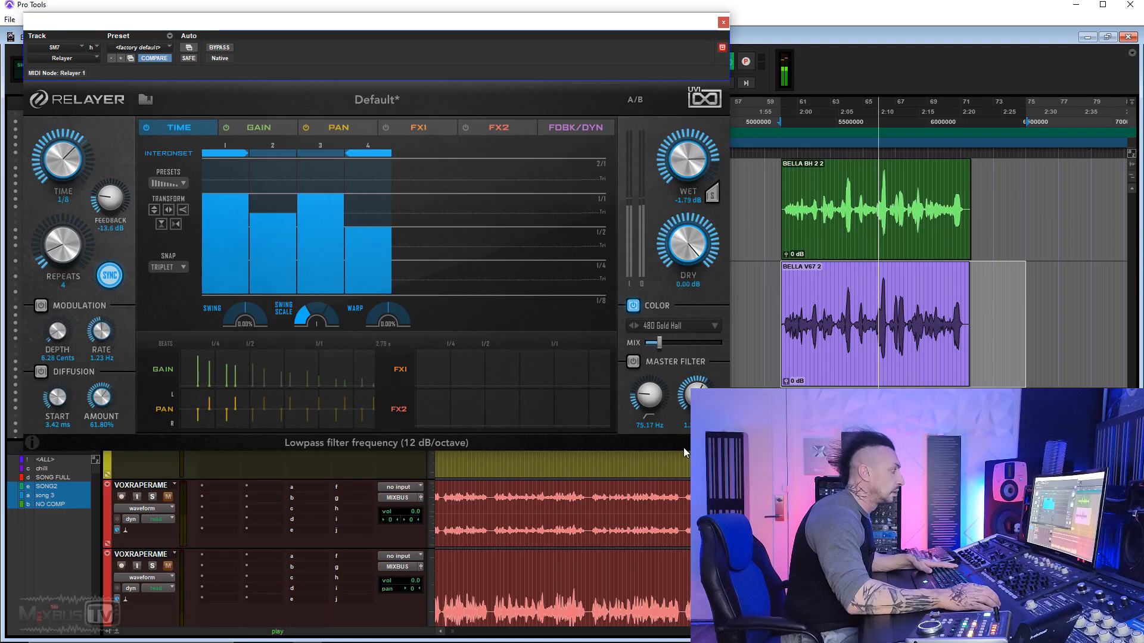
pyautogui.click(632, 361)
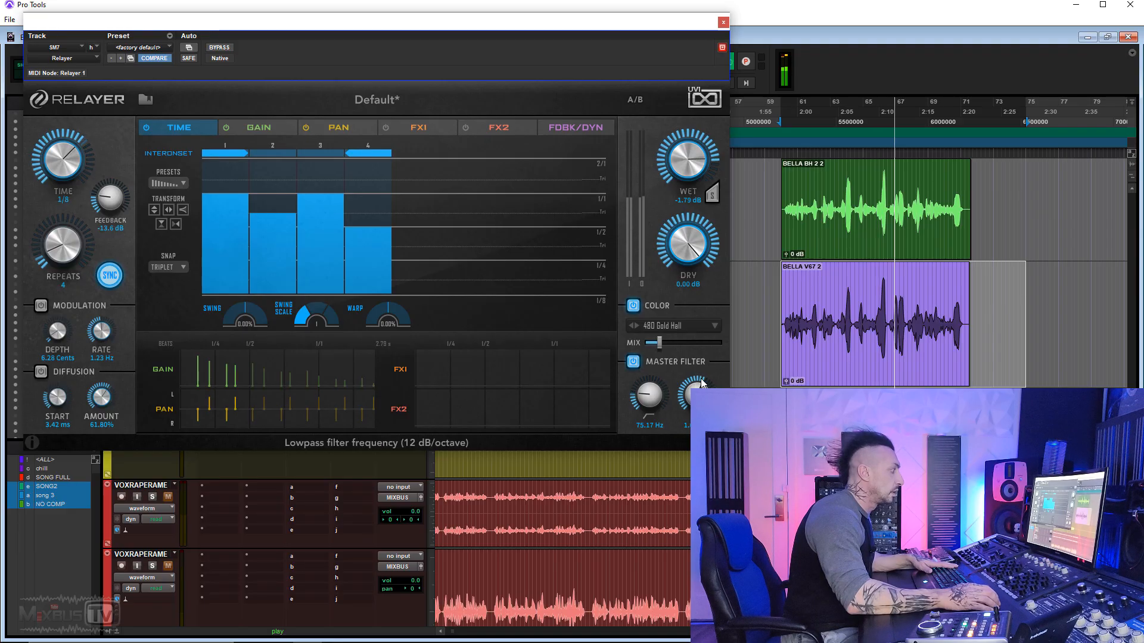
pyautogui.moveTo(702, 383); pyautogui.dragTo(703, 362)
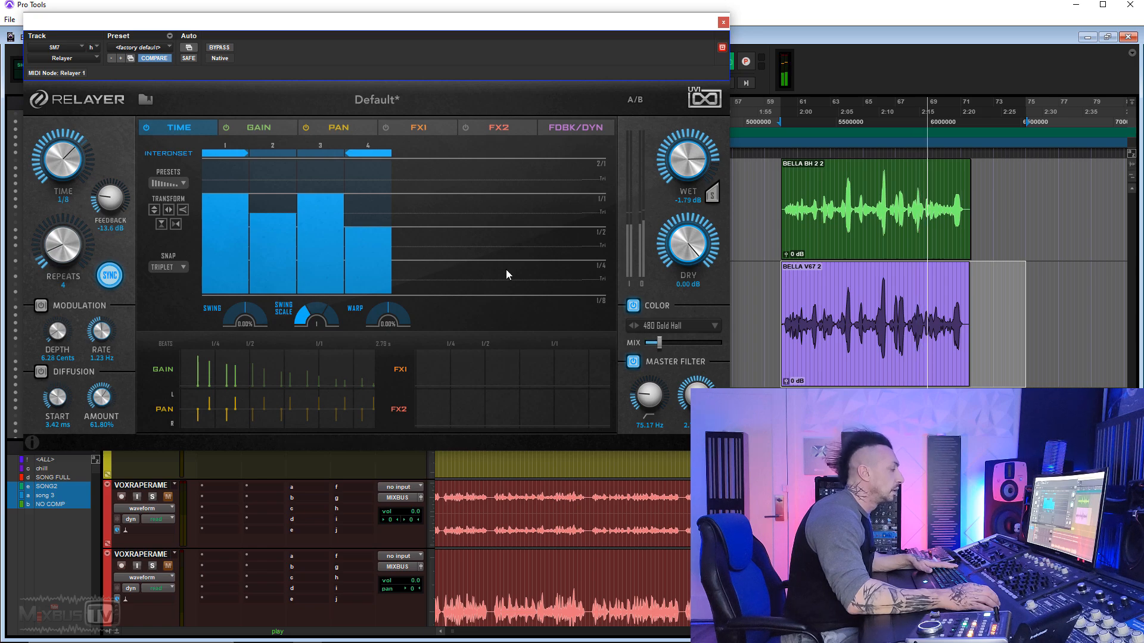
# Scale up the values of the Pan sequence so its taps alternate wider between left and right.
pyautogui.click(338, 127)
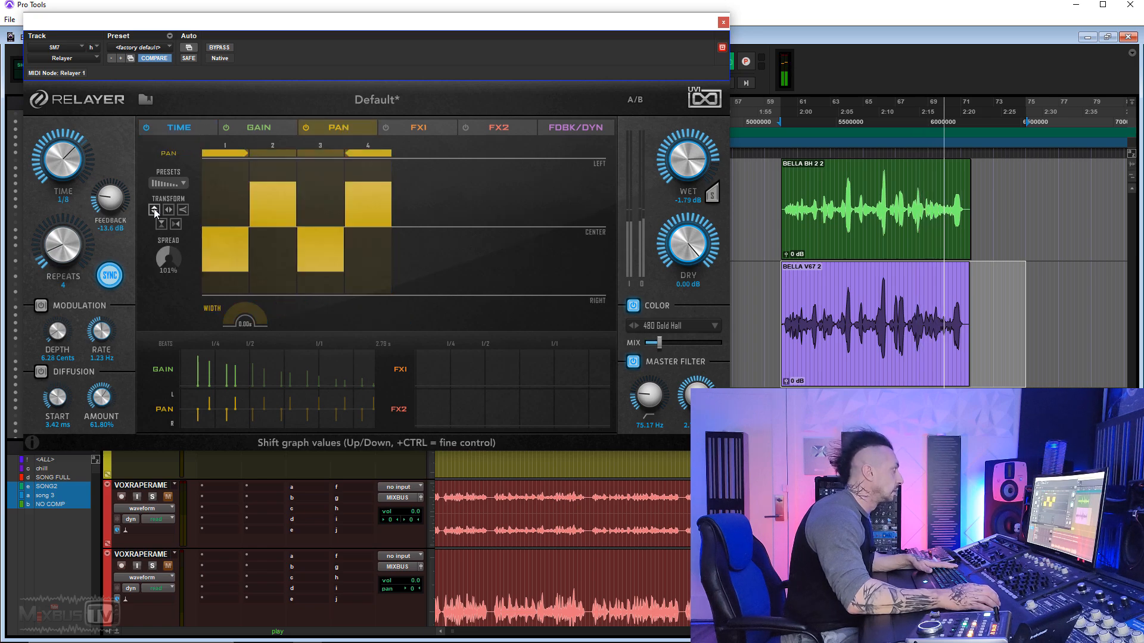
pyautogui.moveTo(155, 213)
pyautogui.mouseDown()
pyautogui.moveTo(161, 221)
pyautogui.moveTo(161, 210)
pyautogui.mouseUp()
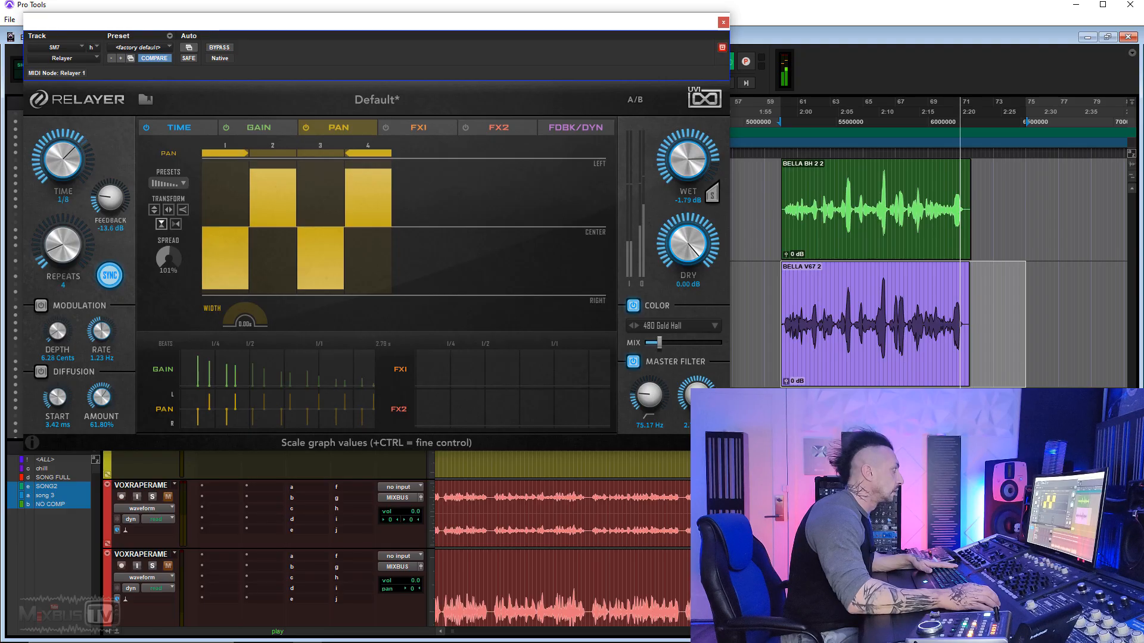
# Audition the 250 Plain Room impulse response for Color on the vocal, with the mix at about 41.53%.
pyautogui.click(685, 326)
pyautogui.moveTo(694, 344)
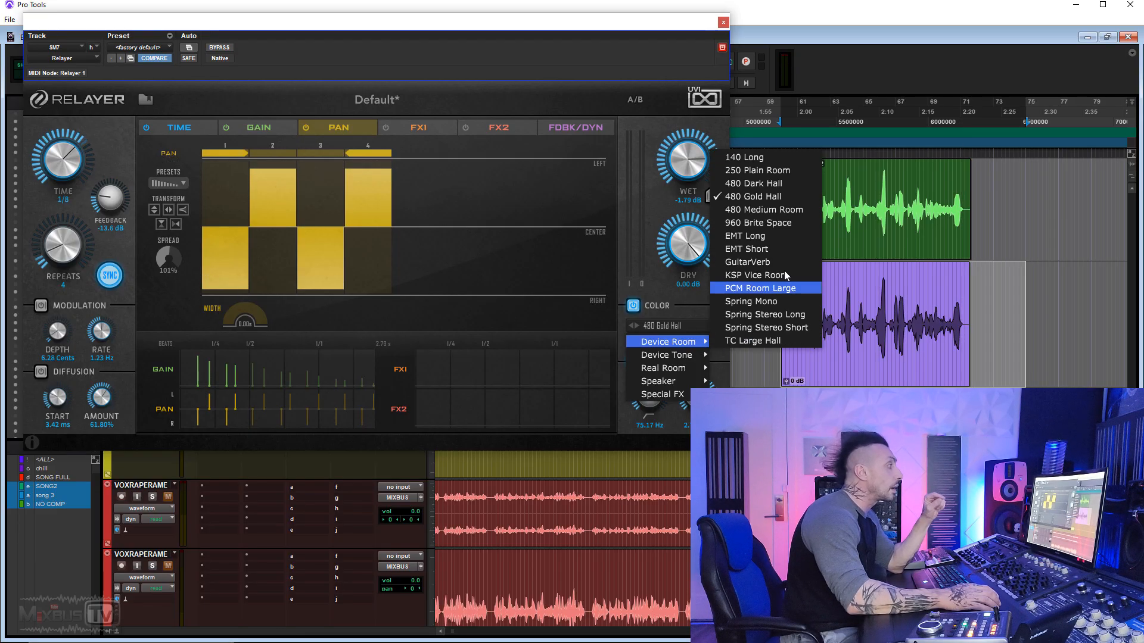
pyautogui.click(768, 171)
pyautogui.press('space')
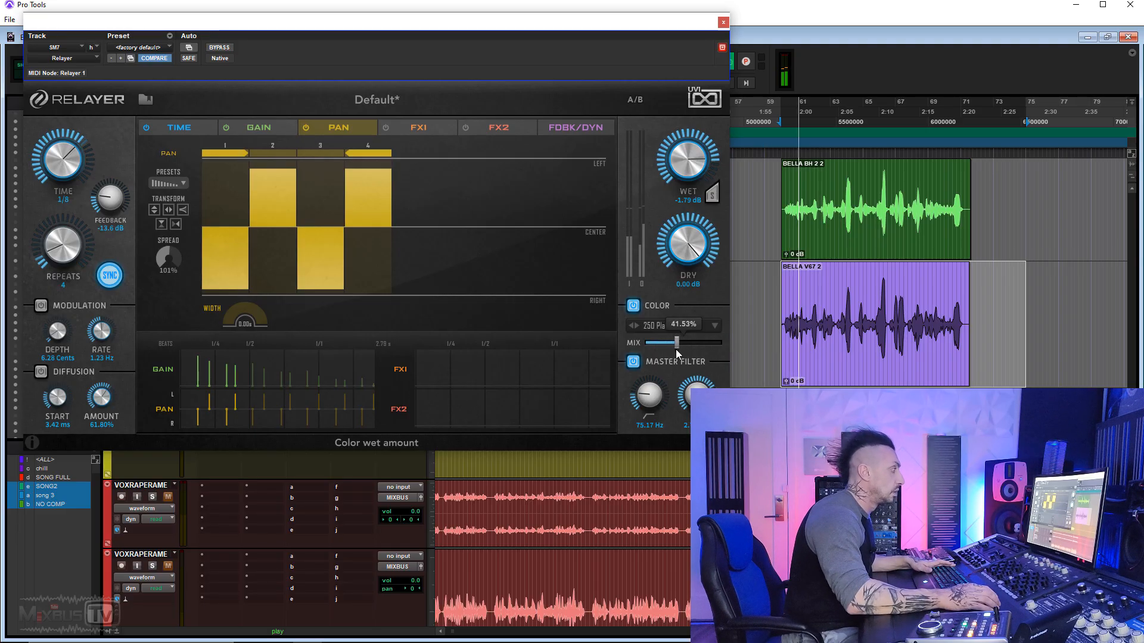
# Try the EMT Long impulse response at a lower Color mix and set the Master Filter highpass to 42.08 Hz.
pyautogui.click(701, 328)
pyautogui.moveTo(693, 345)
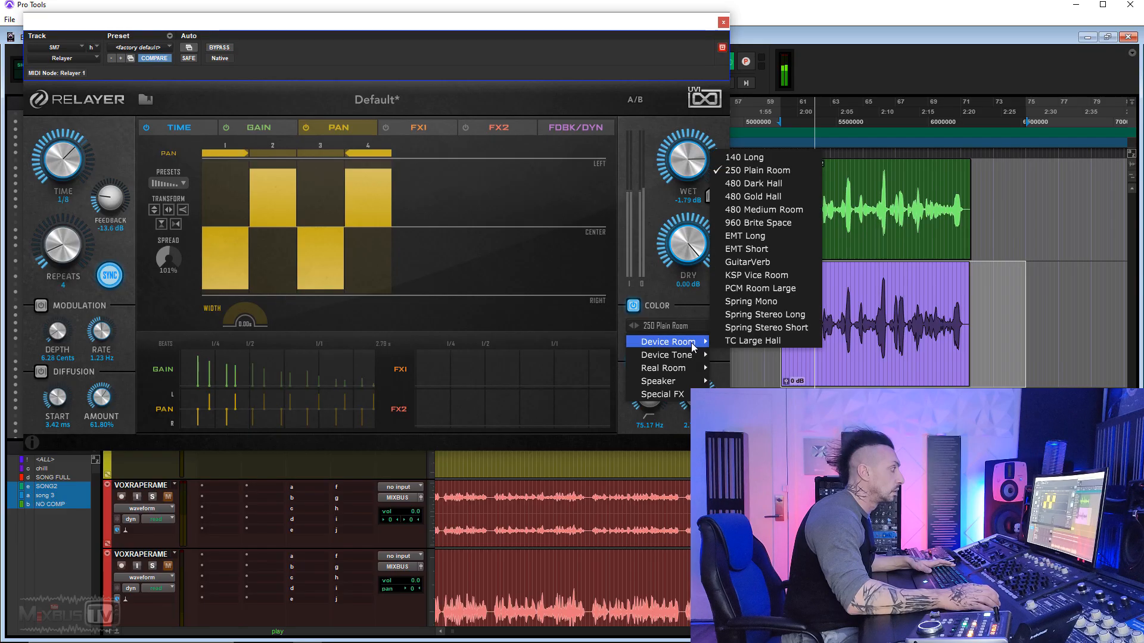
pyautogui.click(758, 236)
pyautogui.moveTo(651, 398); pyautogui.dragTo(656, 411)
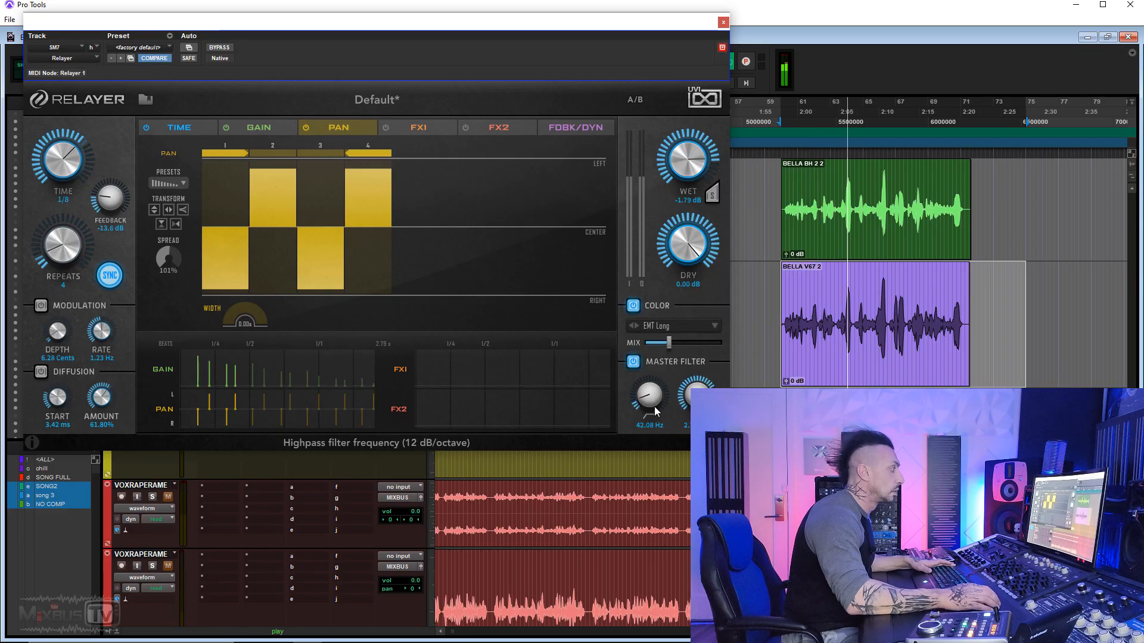
pyautogui.moveTo(669, 343); pyautogui.dragTo(664, 343)
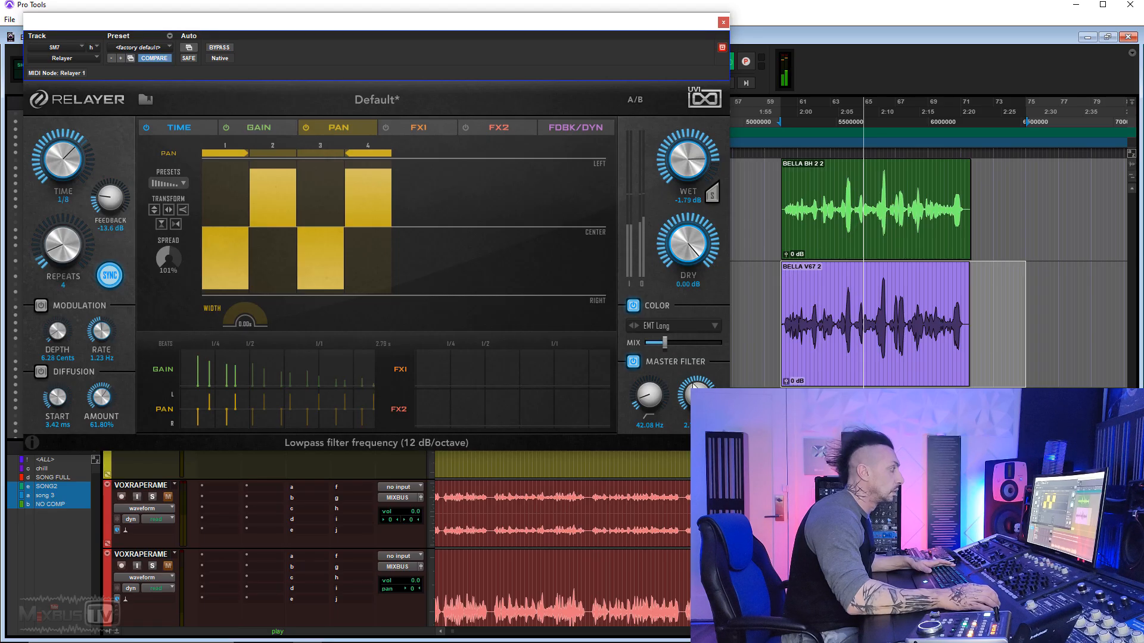
# Switch Color to the Music Hall real room response and set its mix to 40.68%.
pyautogui.click(681, 329)
pyautogui.moveTo(688, 344)
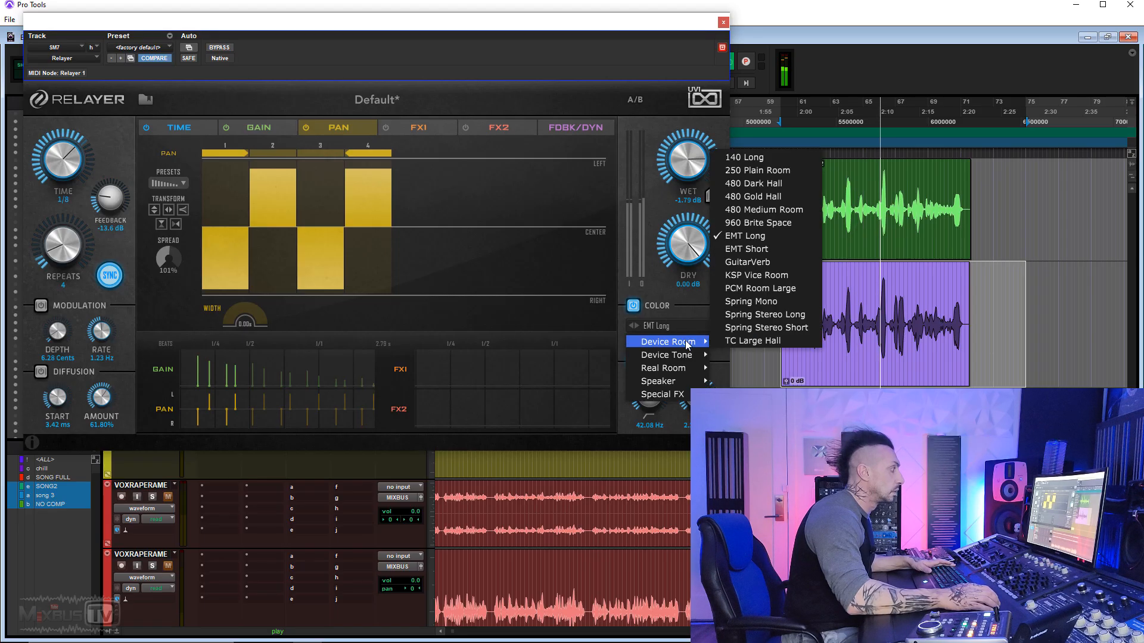
pyautogui.moveTo(685, 368)
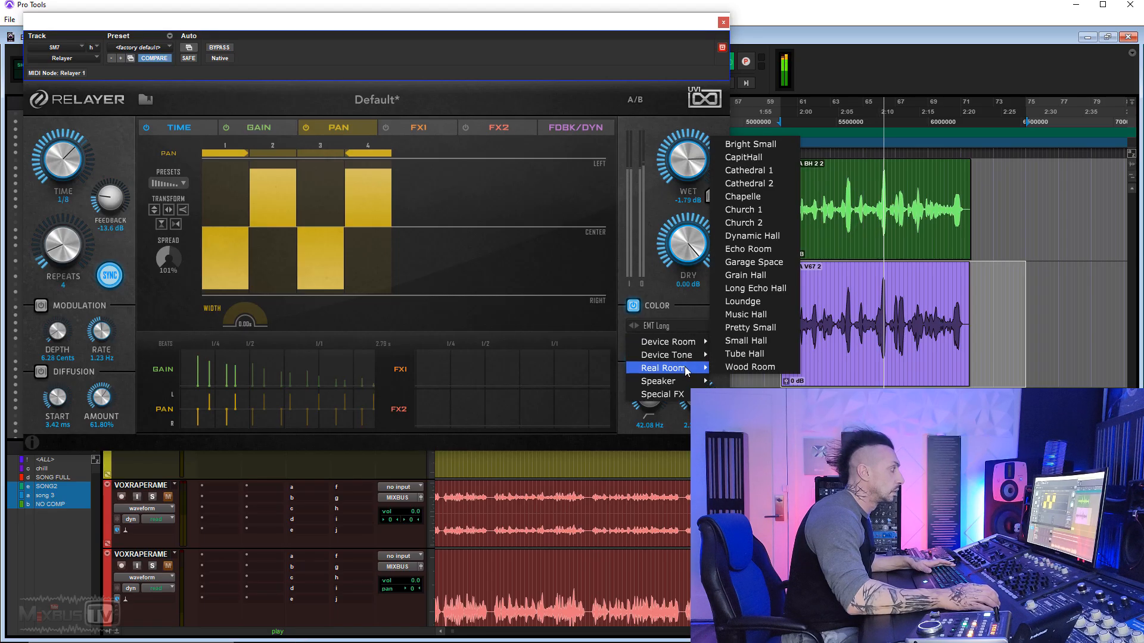
pyautogui.click(752, 322)
pyautogui.moveTo(666, 344); pyautogui.dragTo(677, 344)
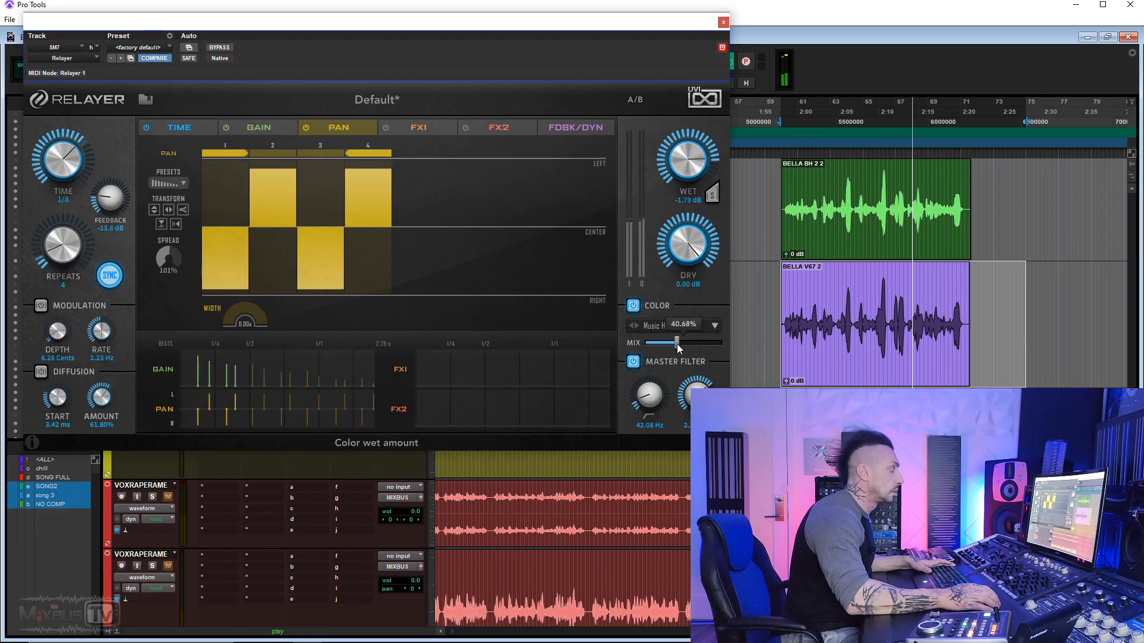
# Set Dry to -3.20 dB and Wet to -1.70 dB, then stop playback.
pyautogui.moveTo(684, 252); pyautogui.dragTo(682, 298)
pyautogui.click(684, 155)
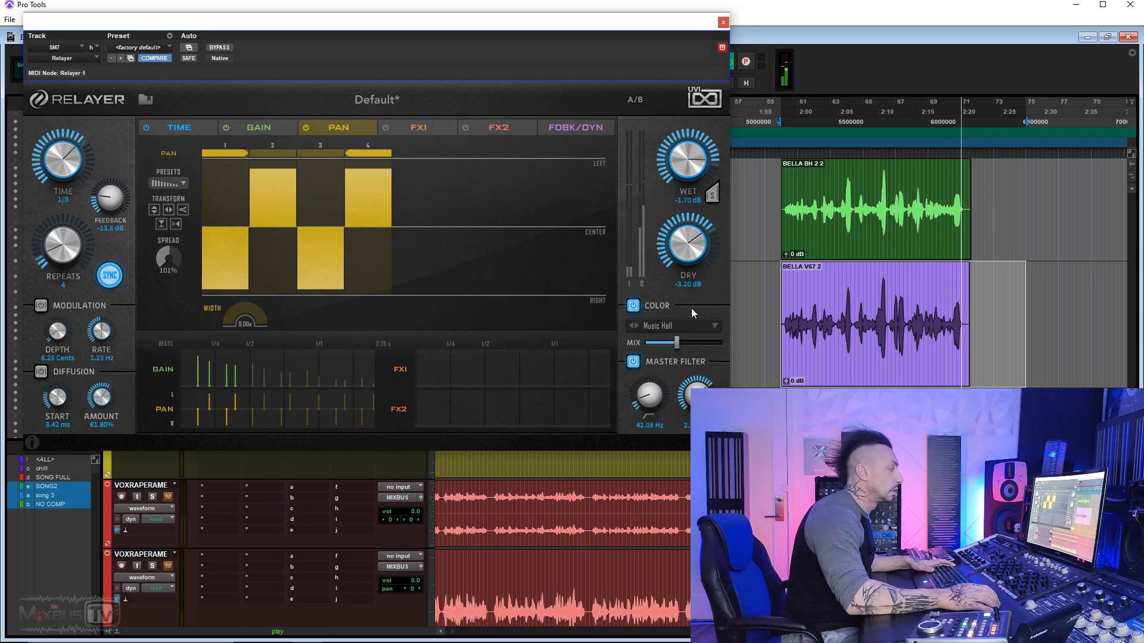
pyautogui.press('space')
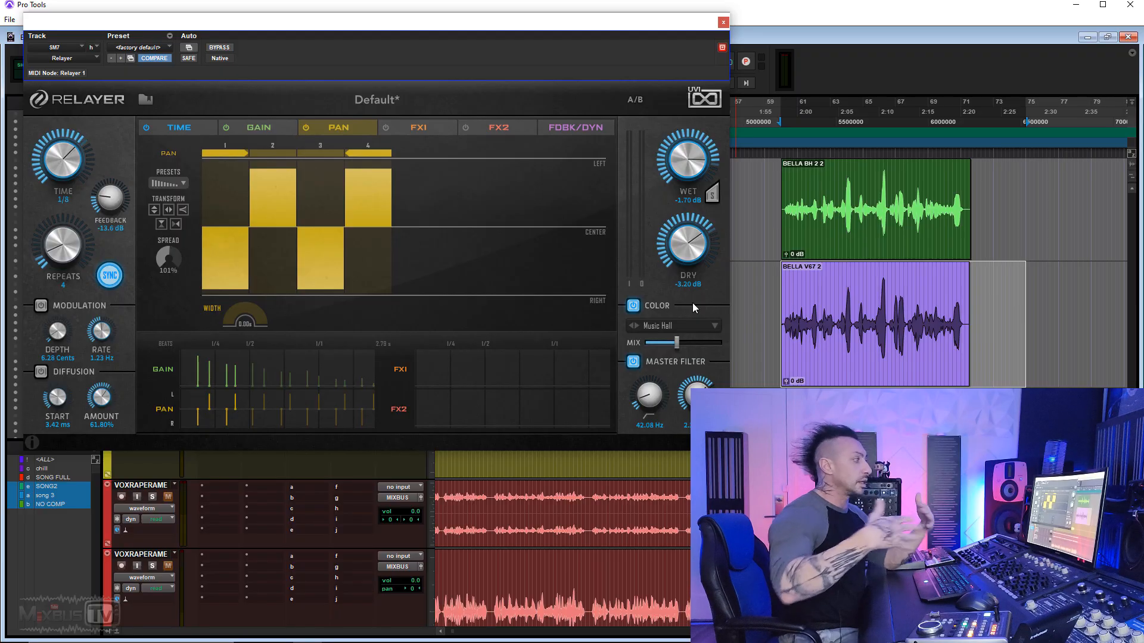
pyautogui.click(426, 129)
pyautogui.click(483, 125)
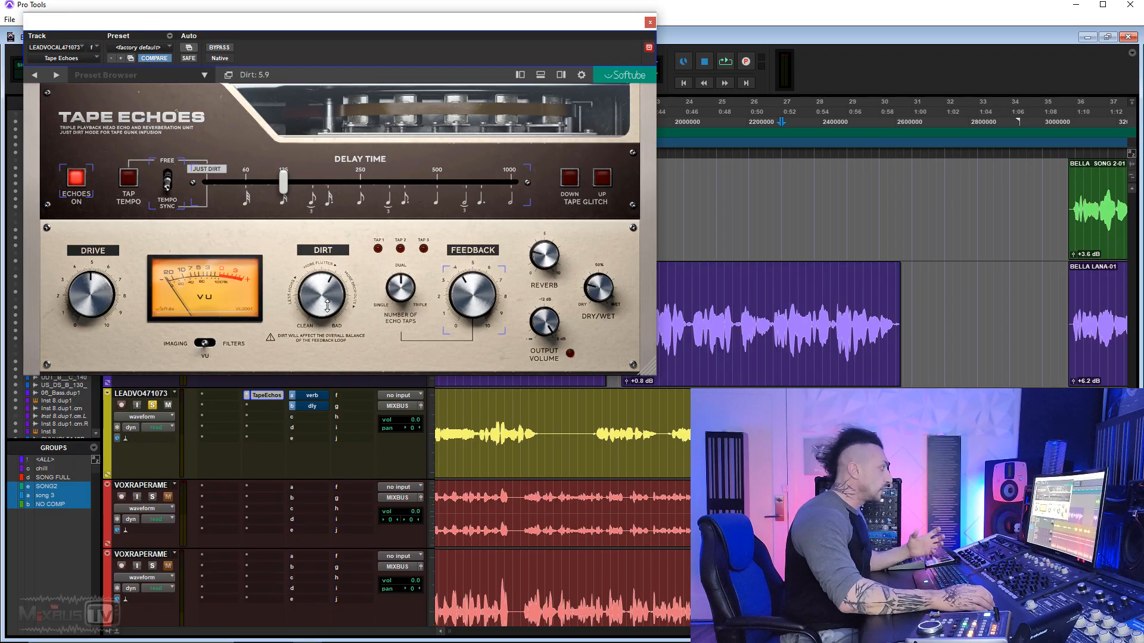
# Reduce Dirt and shorten the delay time in Tape Echoes, then play the lead vocal.
pyautogui.moveTo(327, 306); pyautogui.dragTo(326, 309)
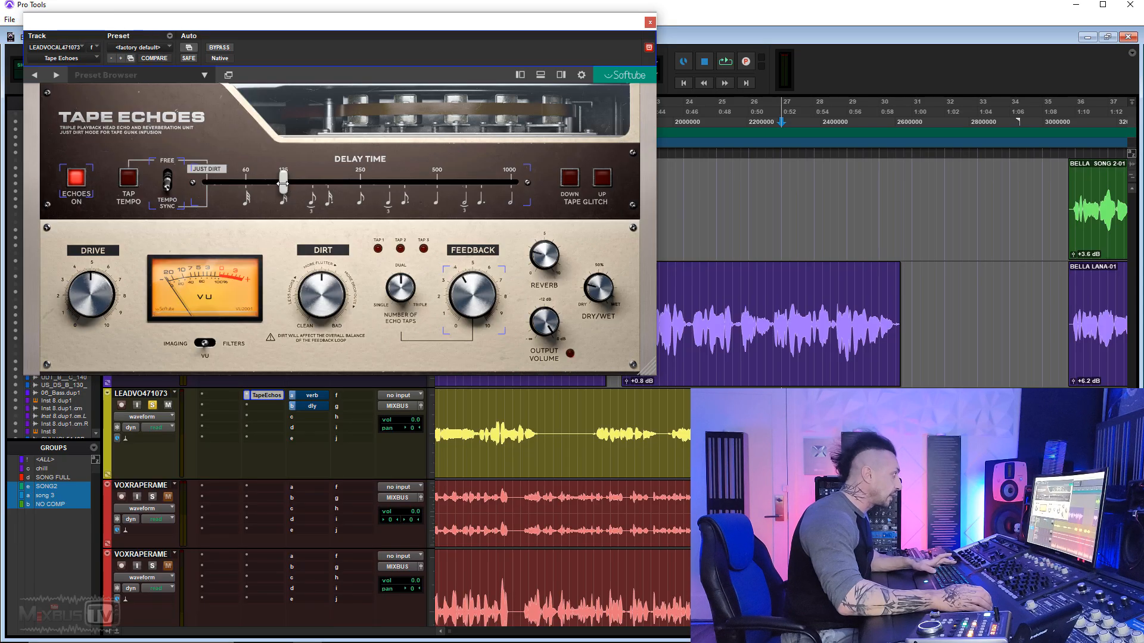
pyautogui.moveTo(282, 183); pyautogui.dragTo(274, 183)
pyautogui.press('space')
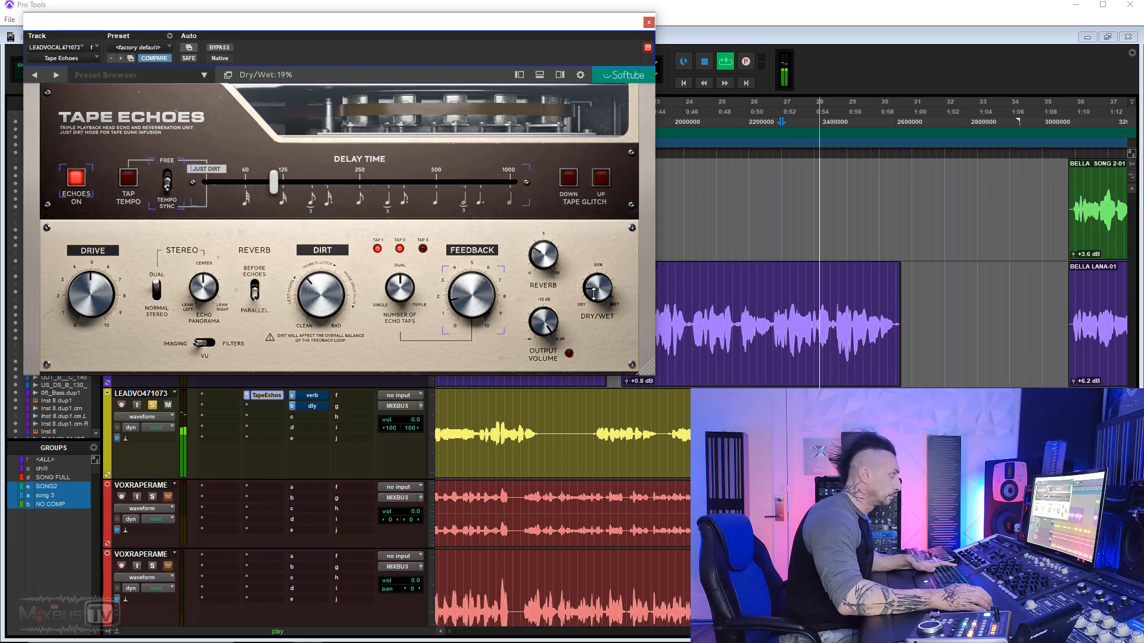
# Show the loop filter controls and vary Drive, trying 8.5 during playback before setting it to 4.3.
pyautogui.click(245, 340)
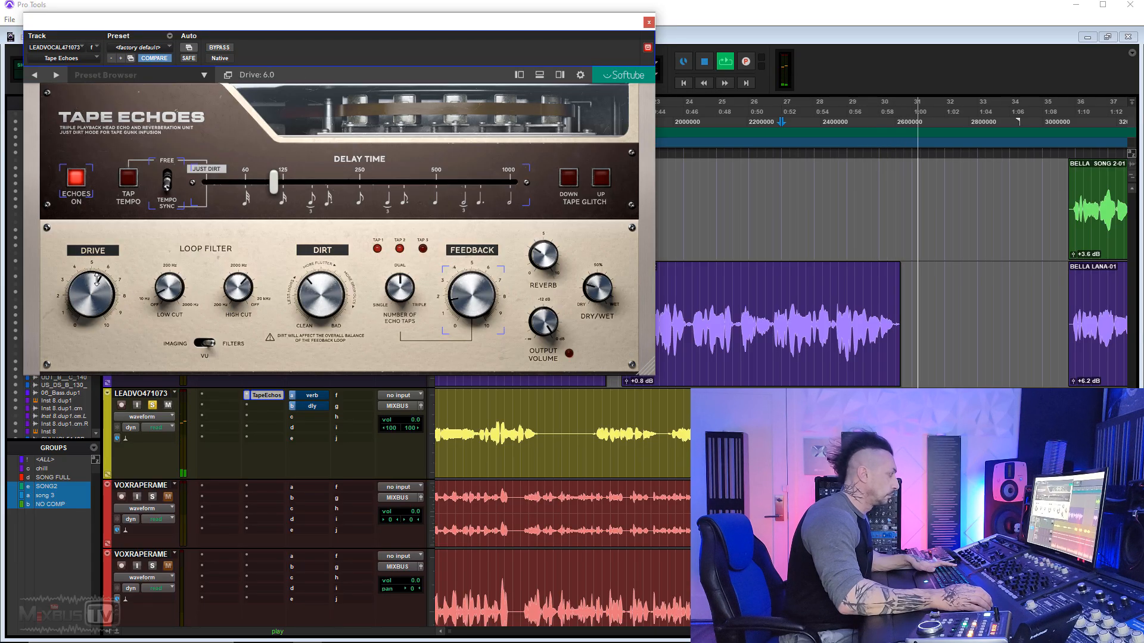
pyautogui.moveTo(96, 279); pyautogui.dragTo(97, 257)
pyautogui.moveTo(593, 286); pyautogui.dragTo(592, 294)
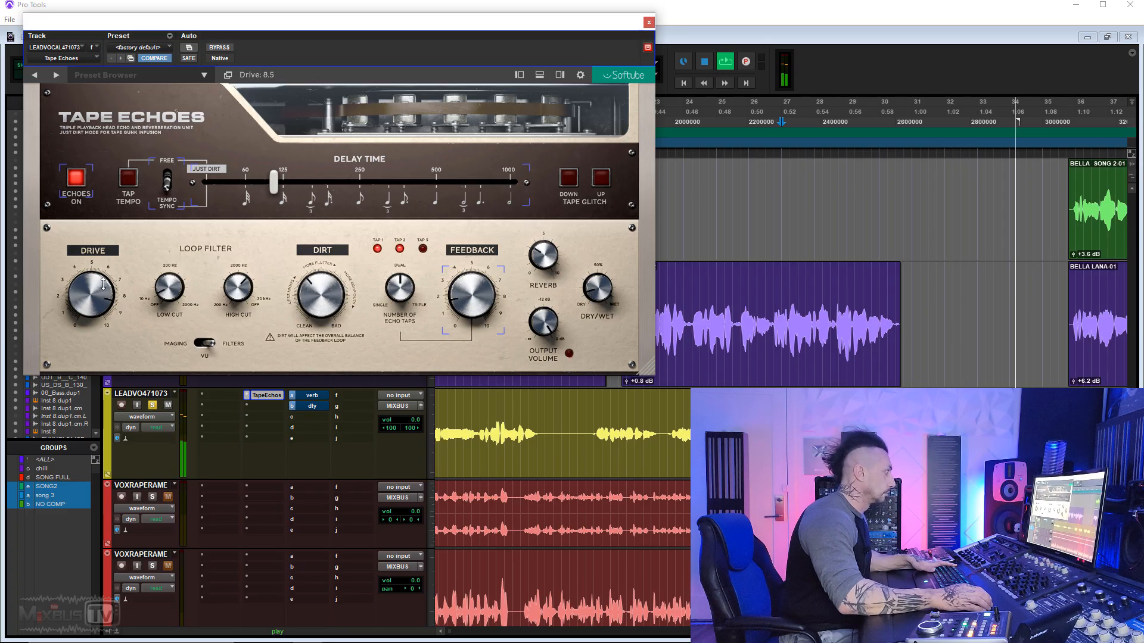
pyautogui.moveTo(103, 284); pyautogui.dragTo(103, 279)
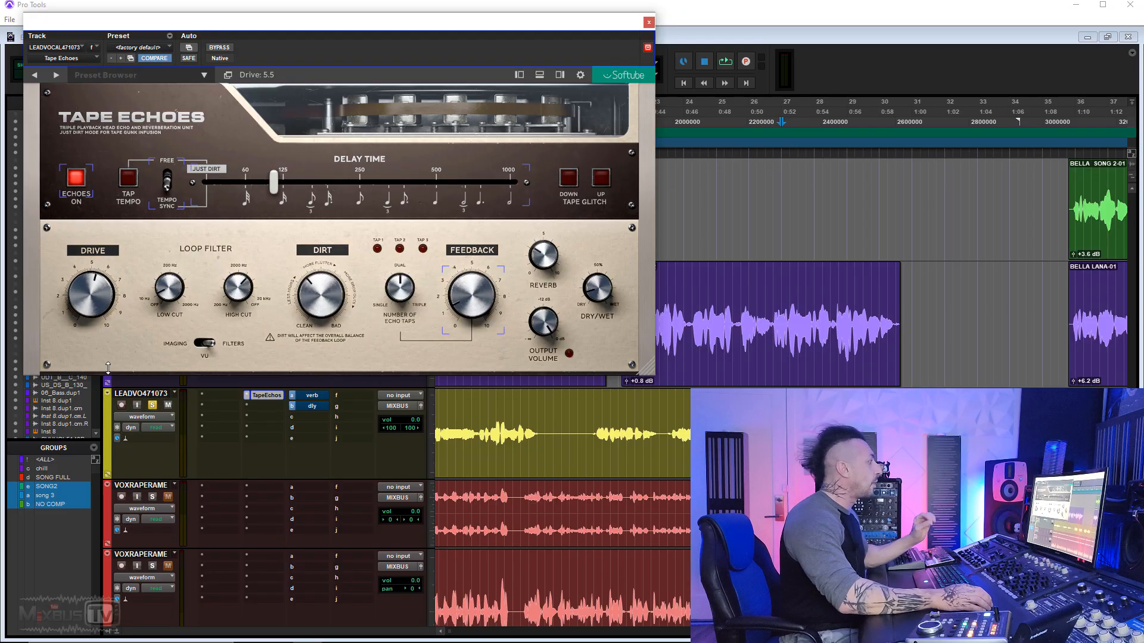
pyautogui.moveTo(108, 368); pyautogui.dragTo(109, 376)
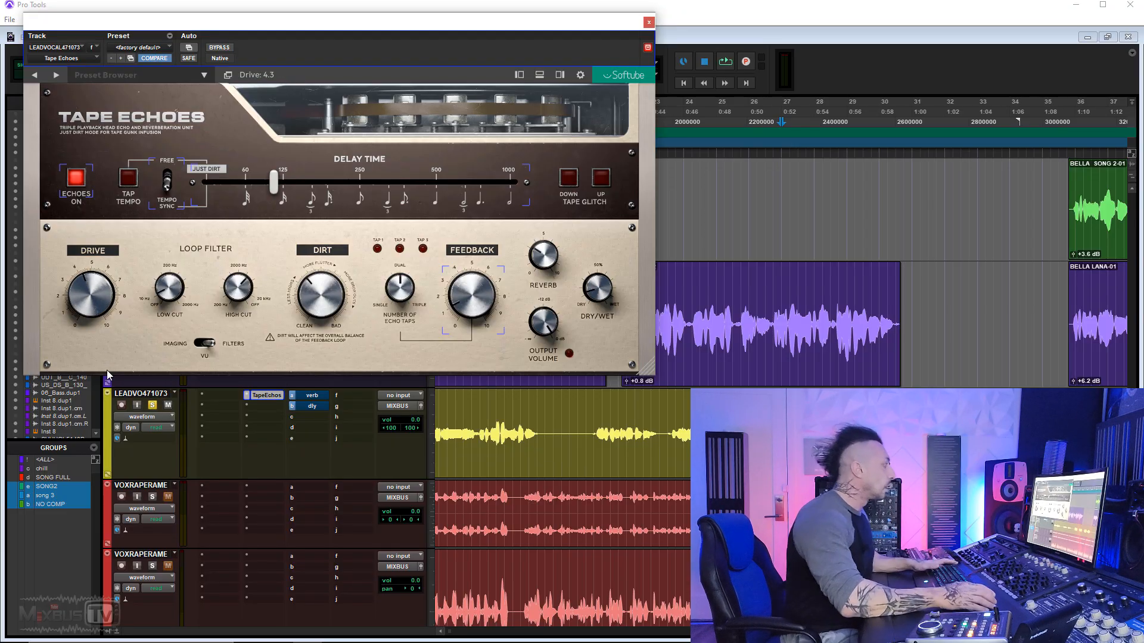
# Lengthen the delay time and, in the imaging view, sweep Echo Panorama left and then to 14 Right during playback.
pyautogui.click(204, 343)
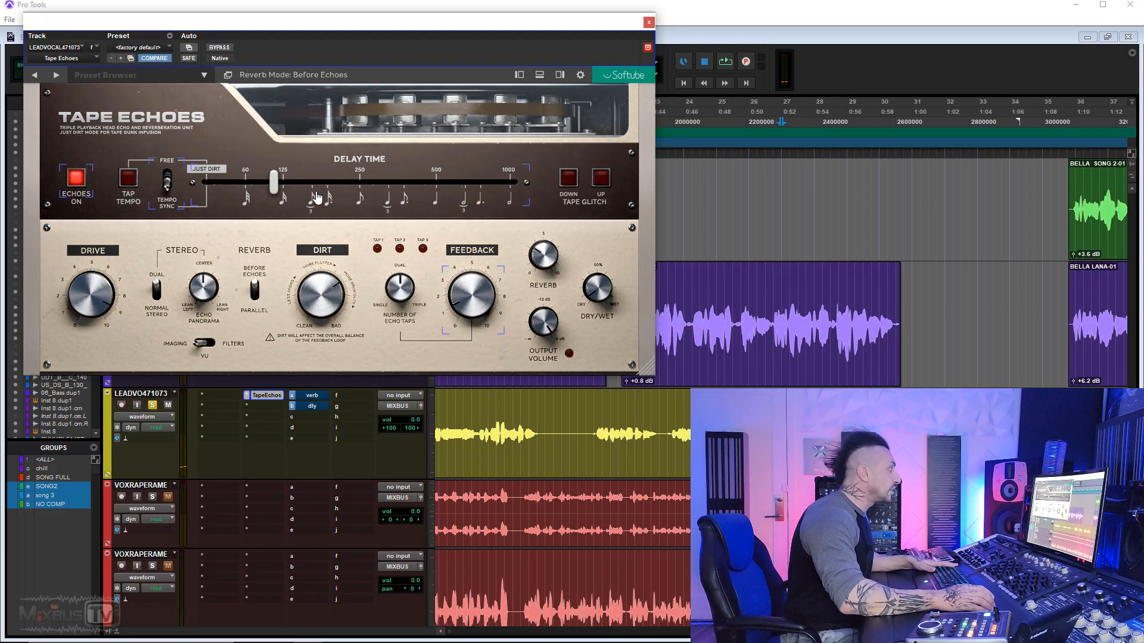
pyautogui.click(316, 197)
pyautogui.press('space')
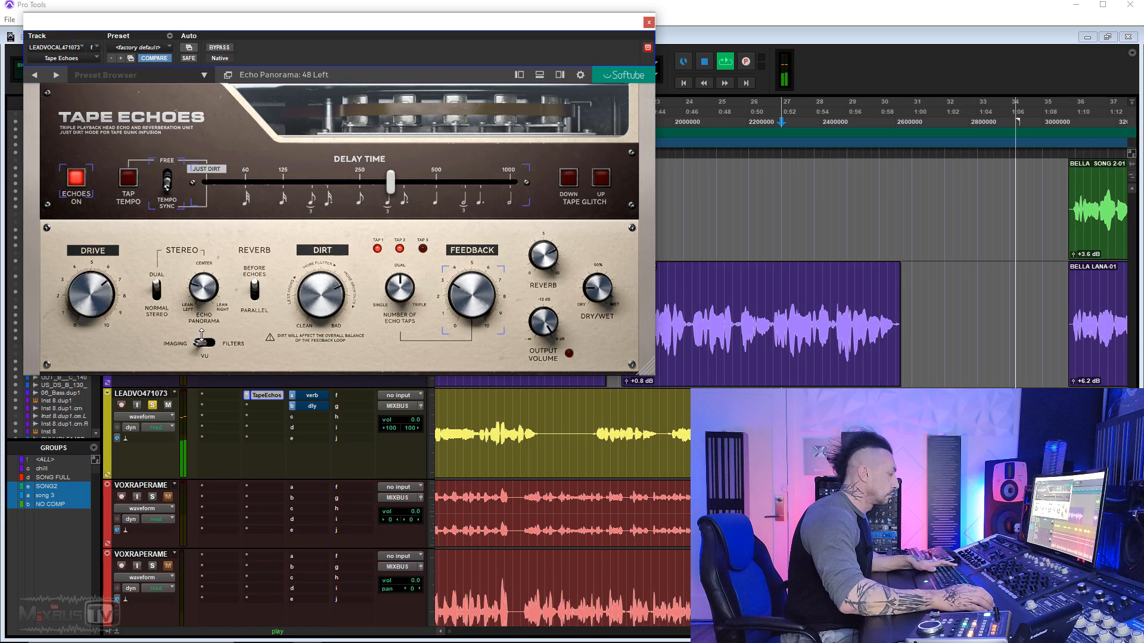
pyautogui.moveTo(200, 293); pyautogui.dragTo(202, 359)
pyautogui.moveTo(202, 278); pyautogui.dragTo(203, 245)
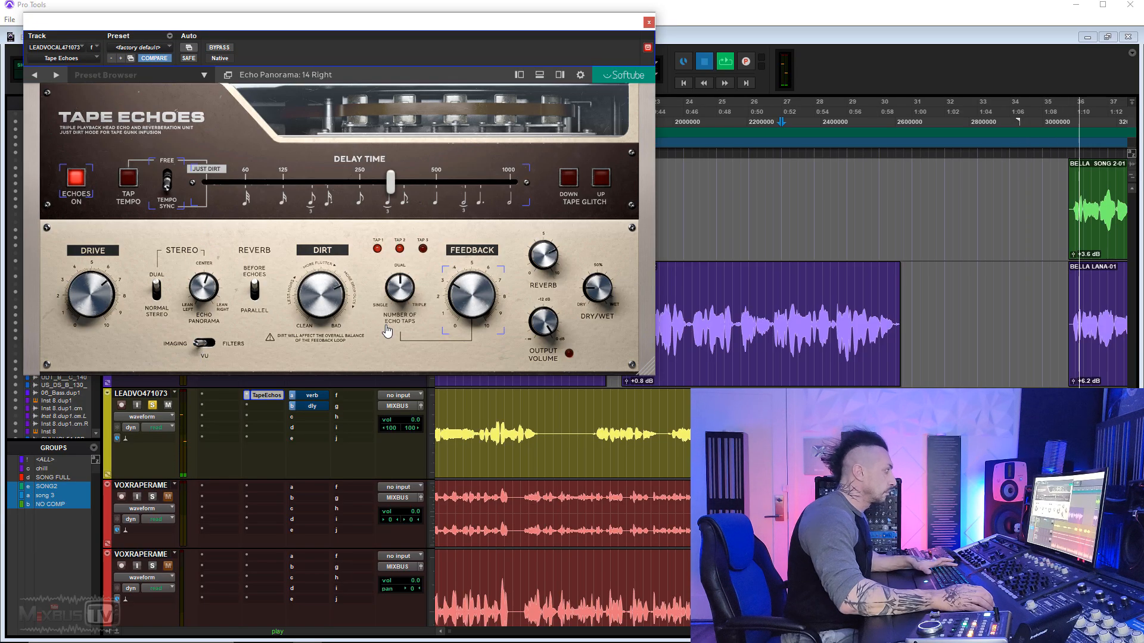
# Look through the Filters, Imaging and VU views of Tape Echoes and return to the filters.
pyautogui.click(205, 343)
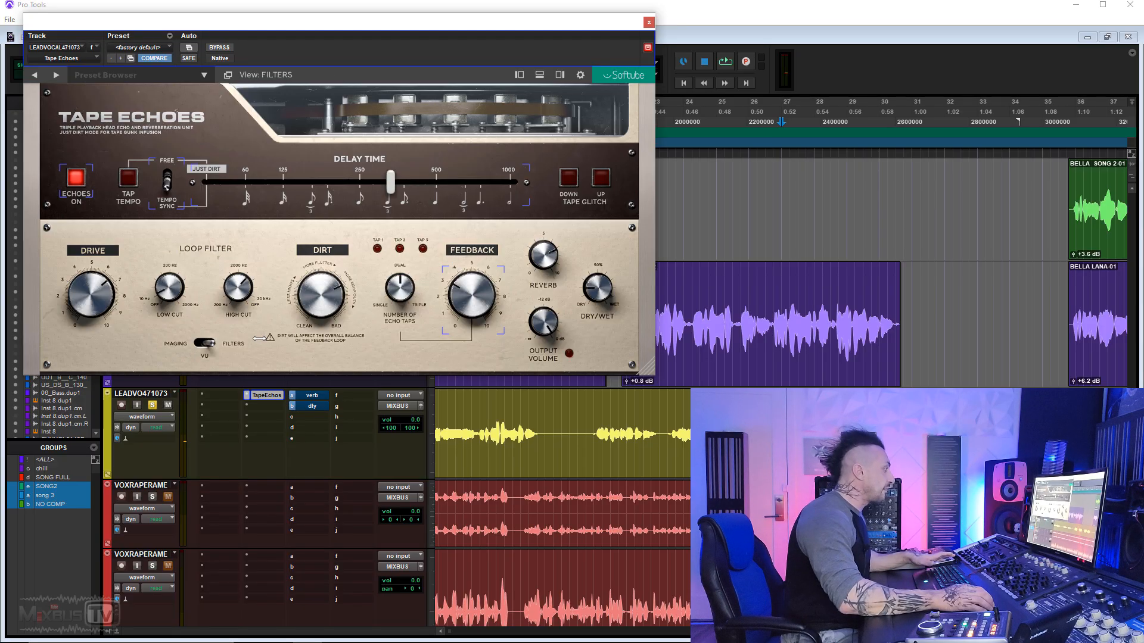
pyautogui.click(245, 344)
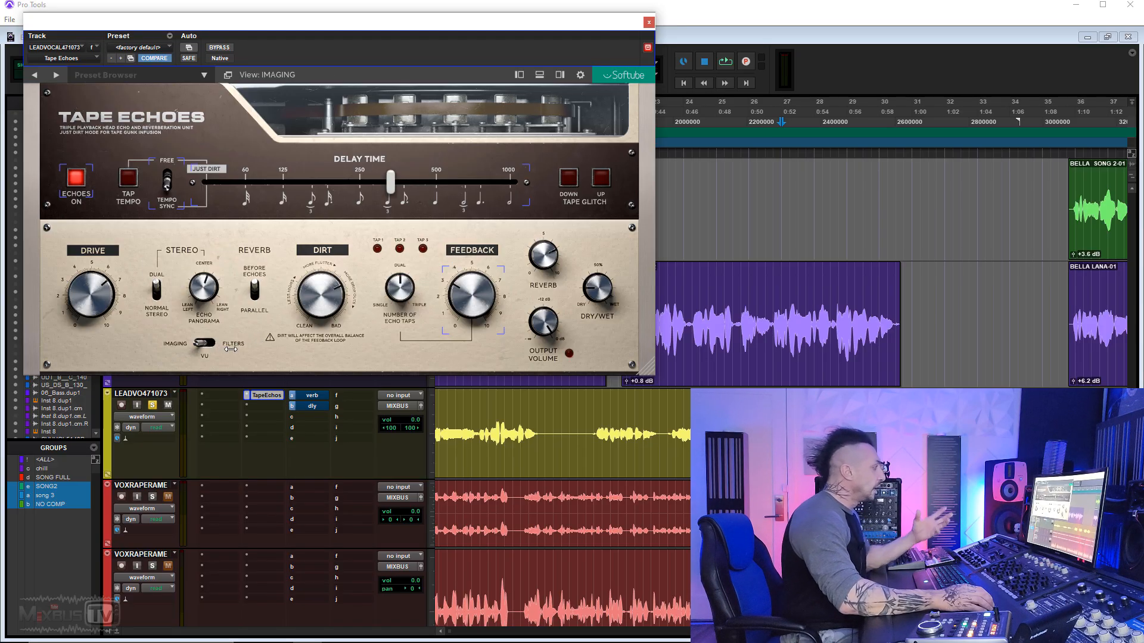
pyautogui.click(226, 354)
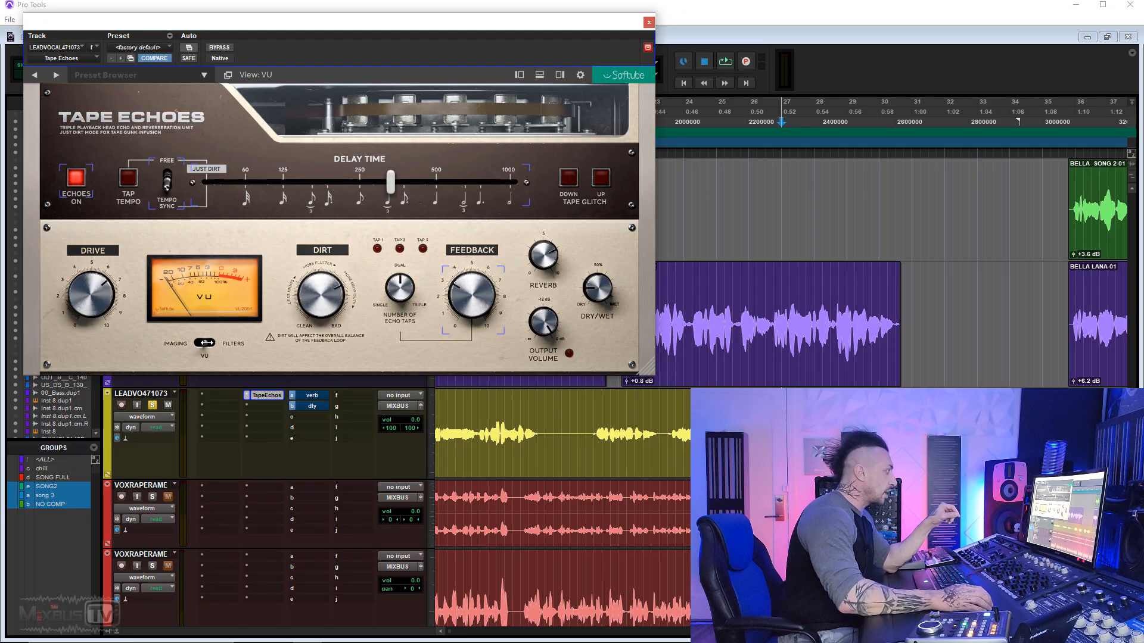
pyautogui.click(207, 342)
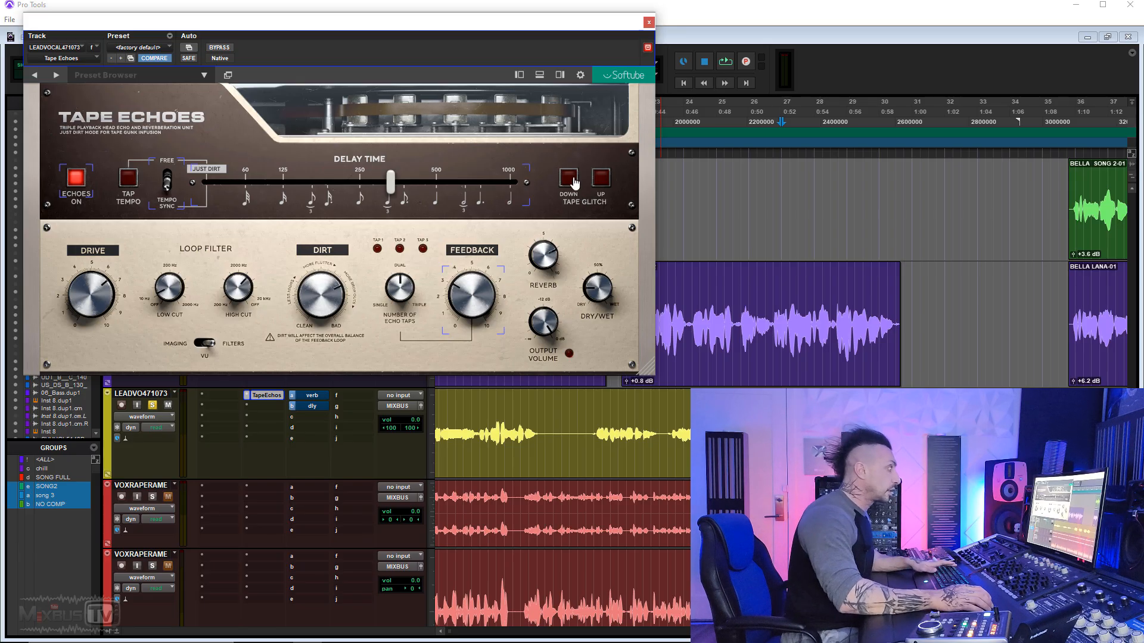
# Play the lead vocal and try the Tape Glitch Down and Up effects before stopping playback.
pyautogui.press('space')
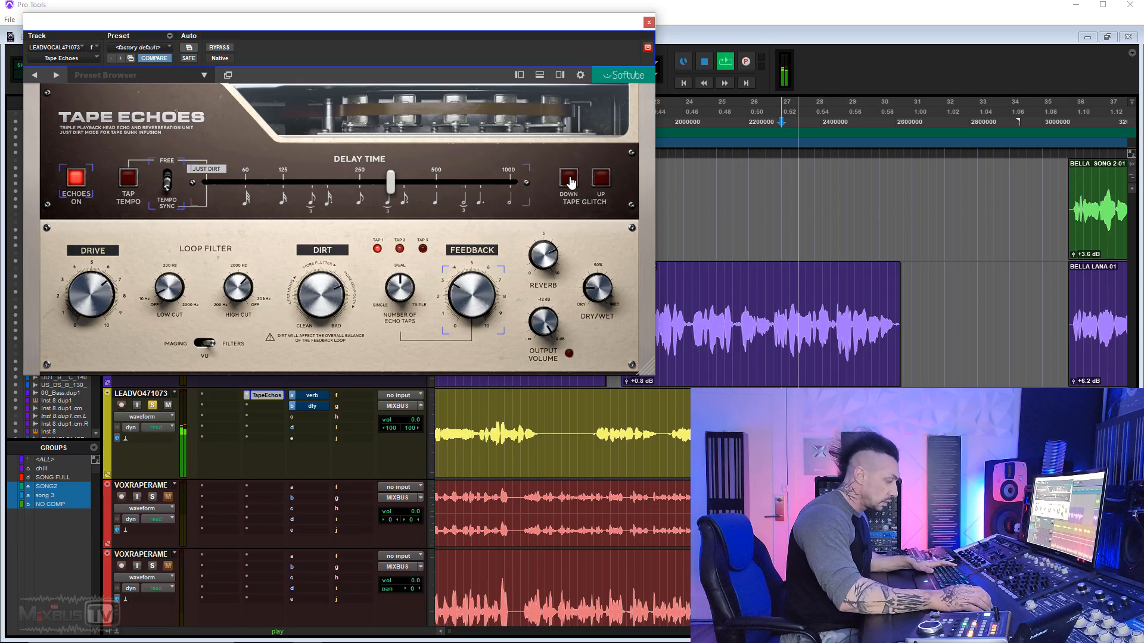
pyautogui.click(570, 182)
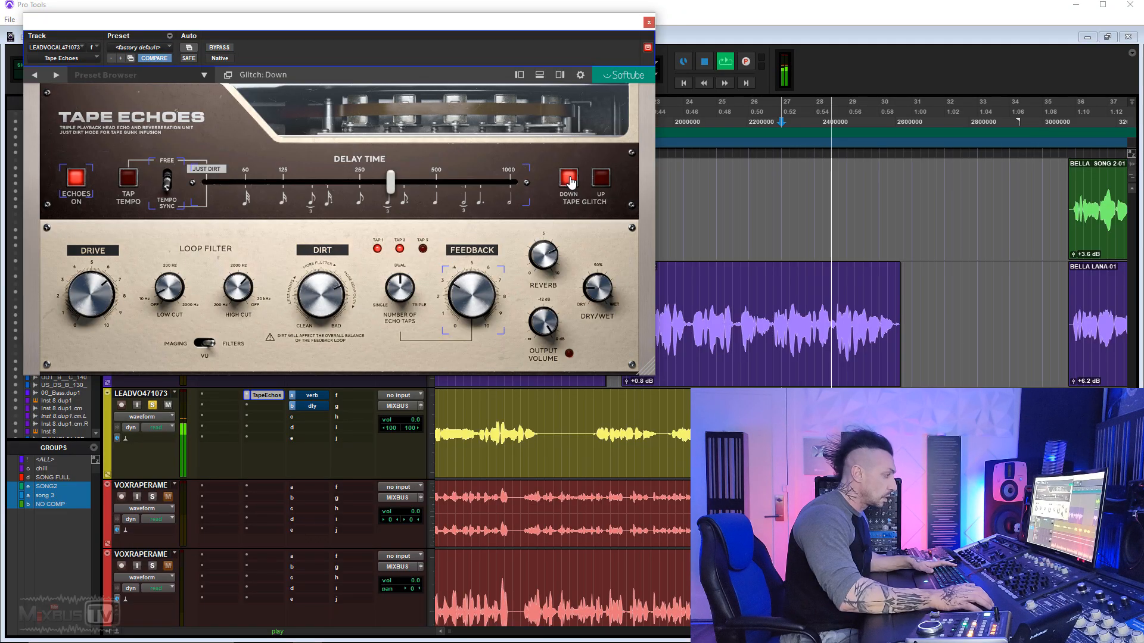
pyautogui.click(601, 178)
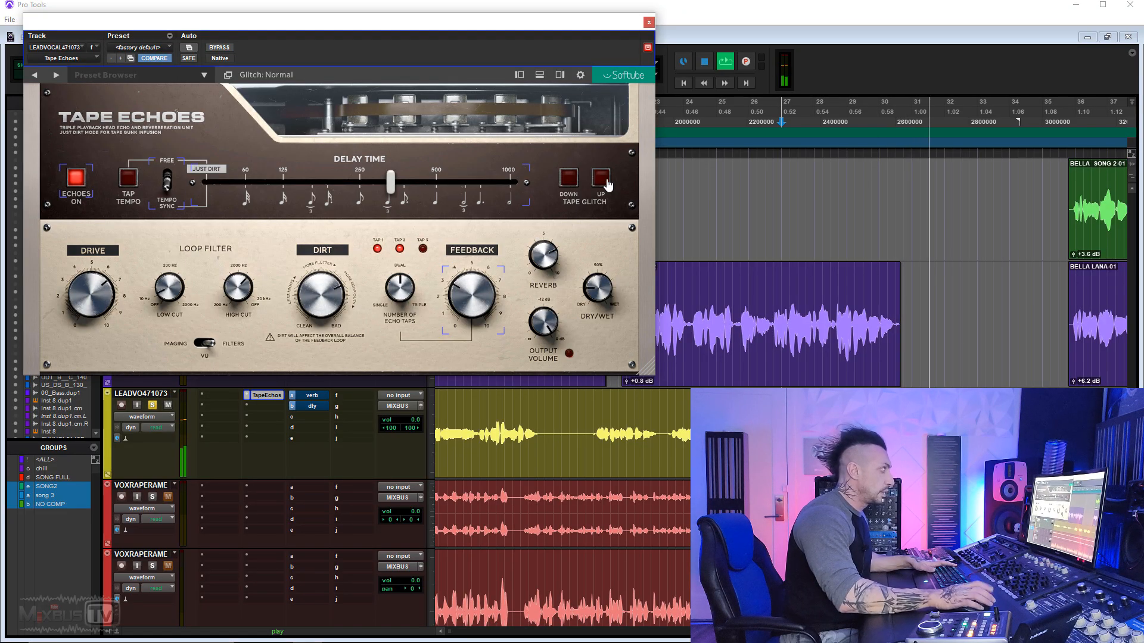
pyautogui.press('space')
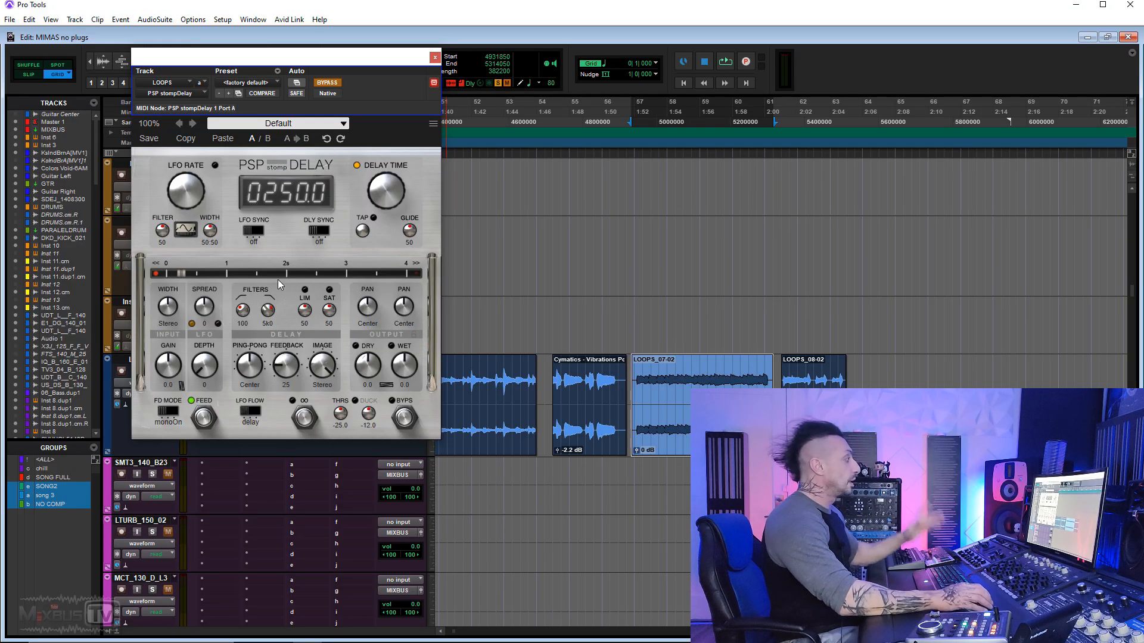
# Play the guitar loop and take PSP stompDelay out of bypass.
pyautogui.press('space')
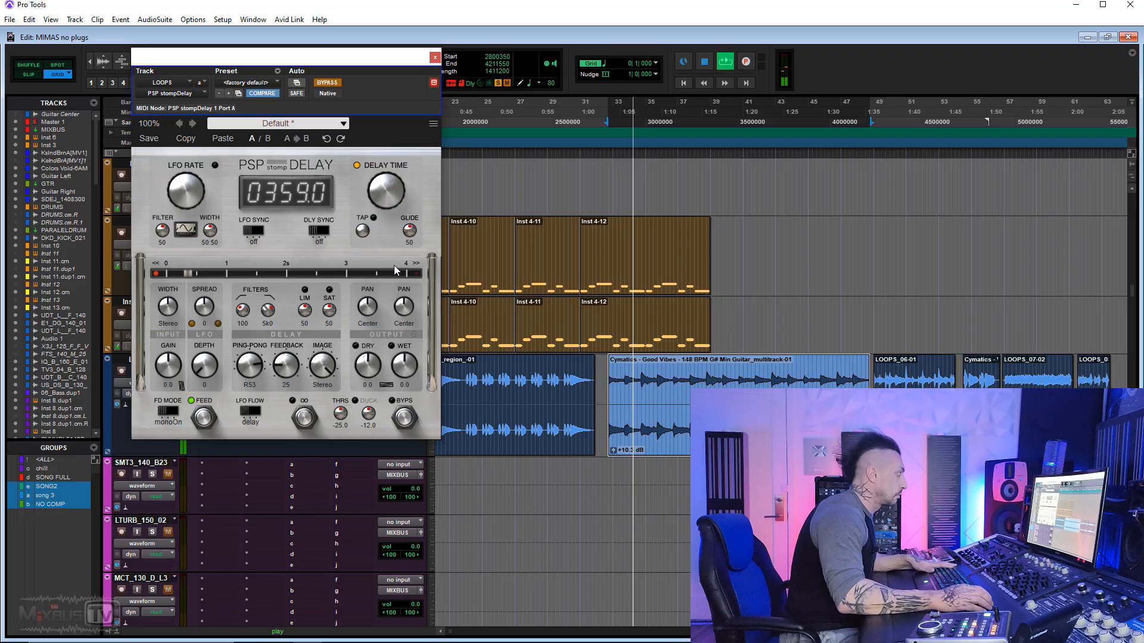
pyautogui.click(335, 85)
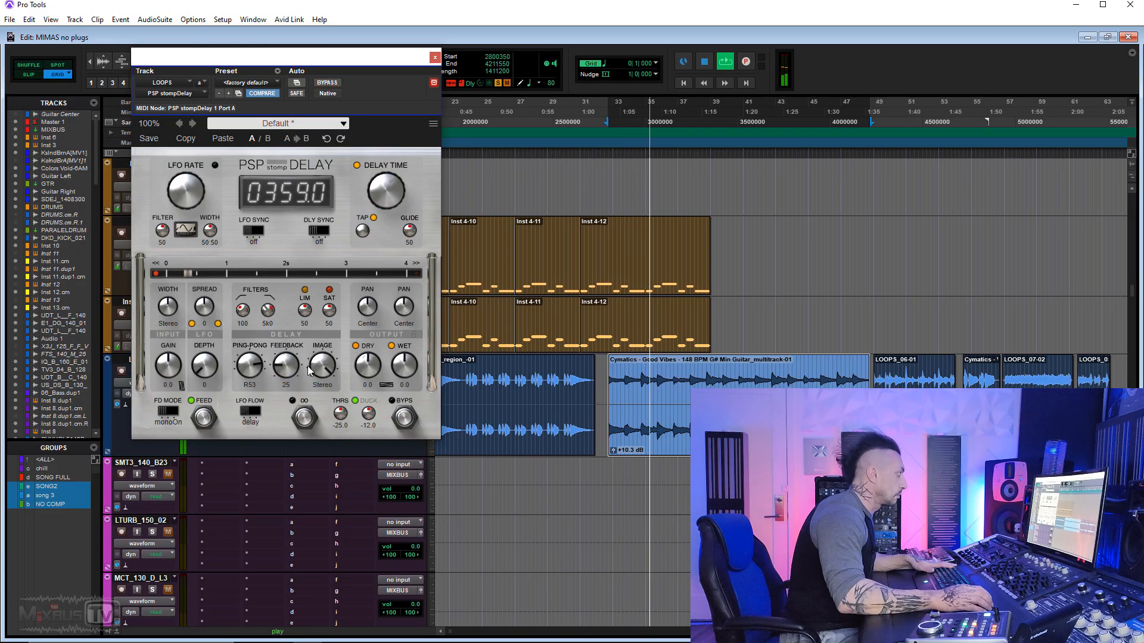
# Set the delay feedback to 34, the glide to 69 and the ping-pong to R75 while the loop plays.
pyautogui.moveTo(288, 370); pyautogui.dragTo(267, 497)
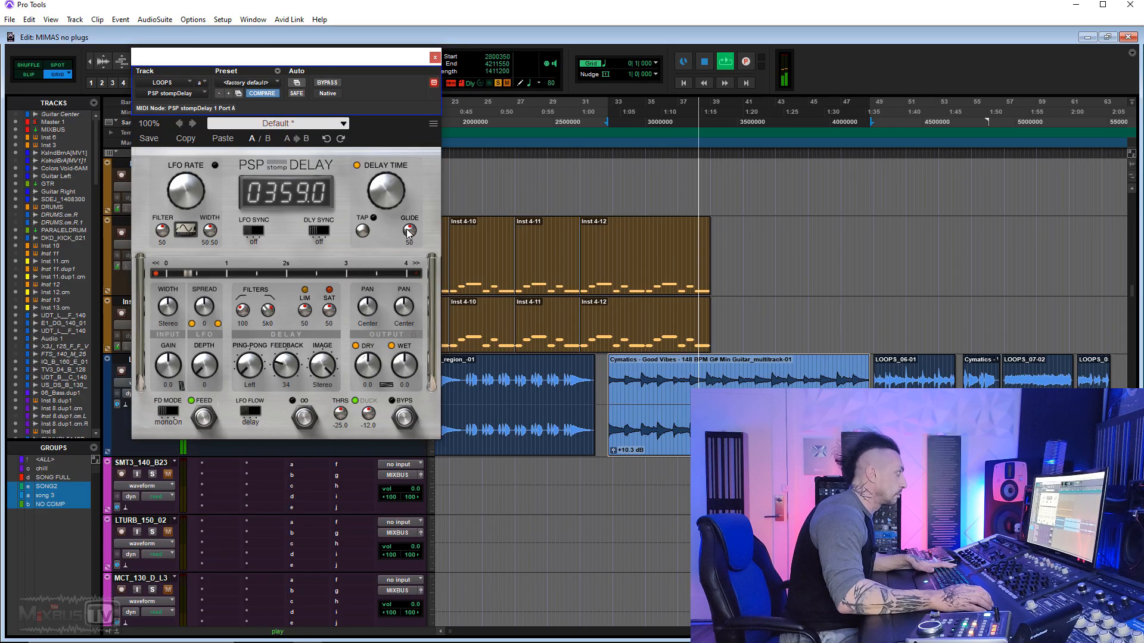
pyautogui.moveTo(413, 234); pyautogui.dragTo(410, 204)
pyautogui.moveTo(241, 376); pyautogui.dragTo(253, 332)
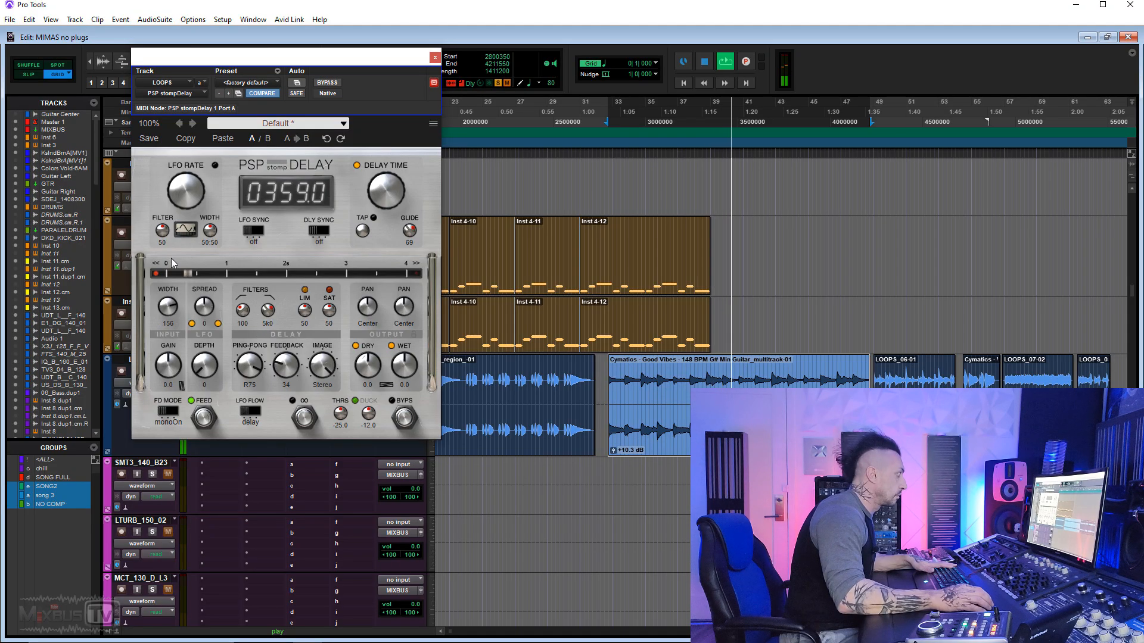
# Widen the input, set the LFO spread to 23 and lower the dry output level to -1.9.
pyautogui.moveTo(177, 308); pyautogui.dragTo(174, 263)
pyautogui.moveTo(212, 318); pyautogui.dragTo(210, 308)
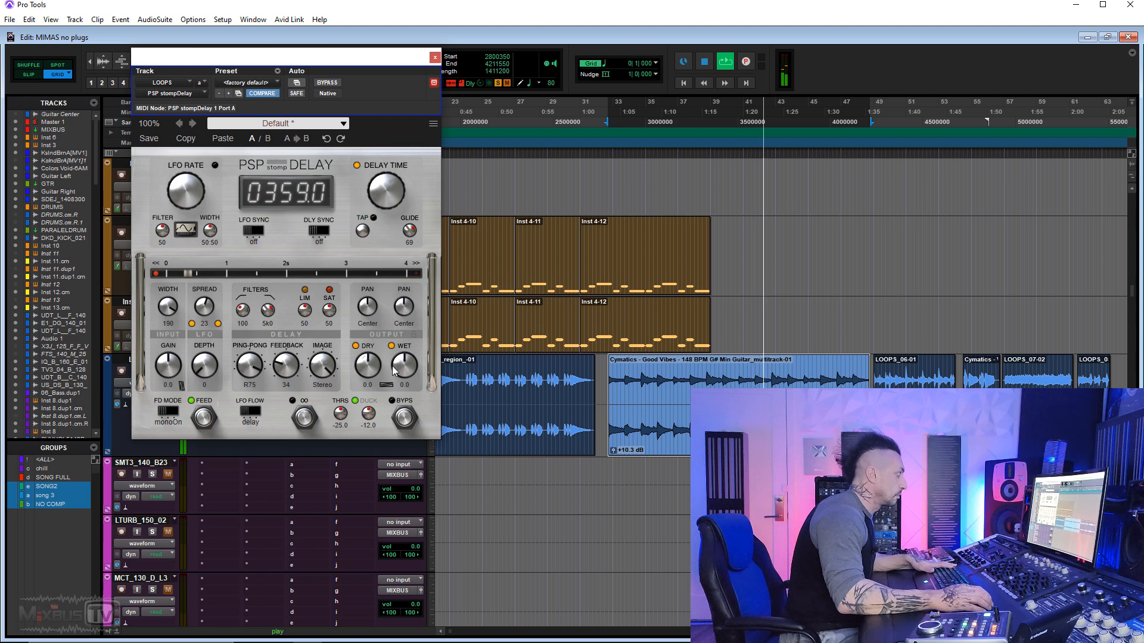
pyautogui.moveTo(365, 374); pyautogui.dragTo(339, 271)
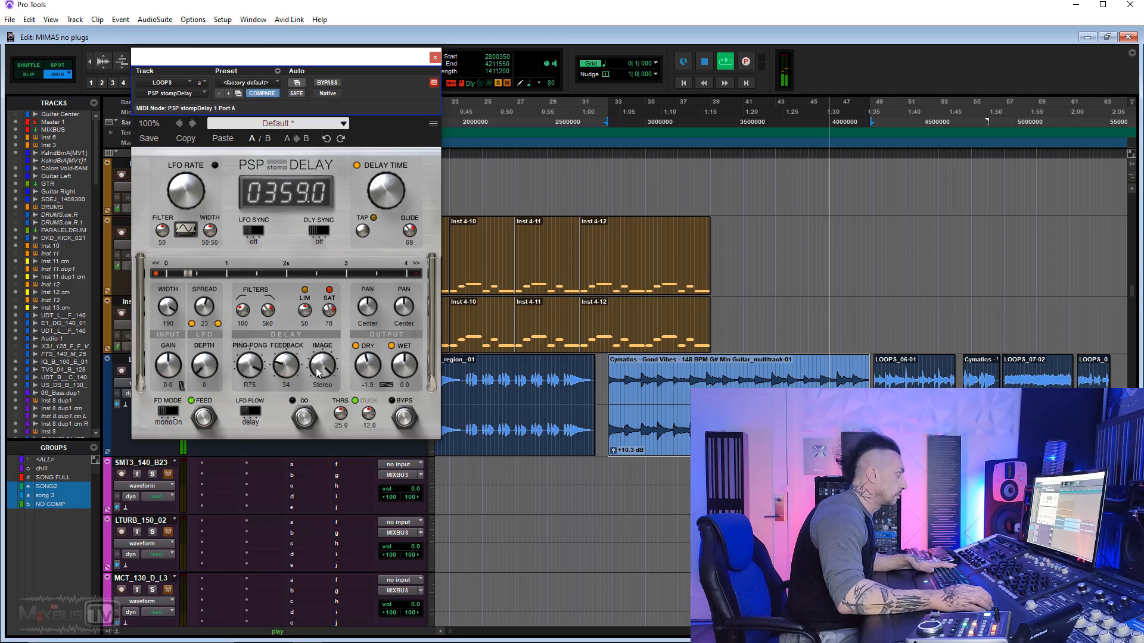
# Sweep the delay image down to -97 and back to Stereo, and reduce the ping-pong to R8.
pyautogui.moveTo(323, 364); pyautogui.dragTo(323, 494)
pyautogui.moveTo(252, 361); pyautogui.dragTo(256, 411)
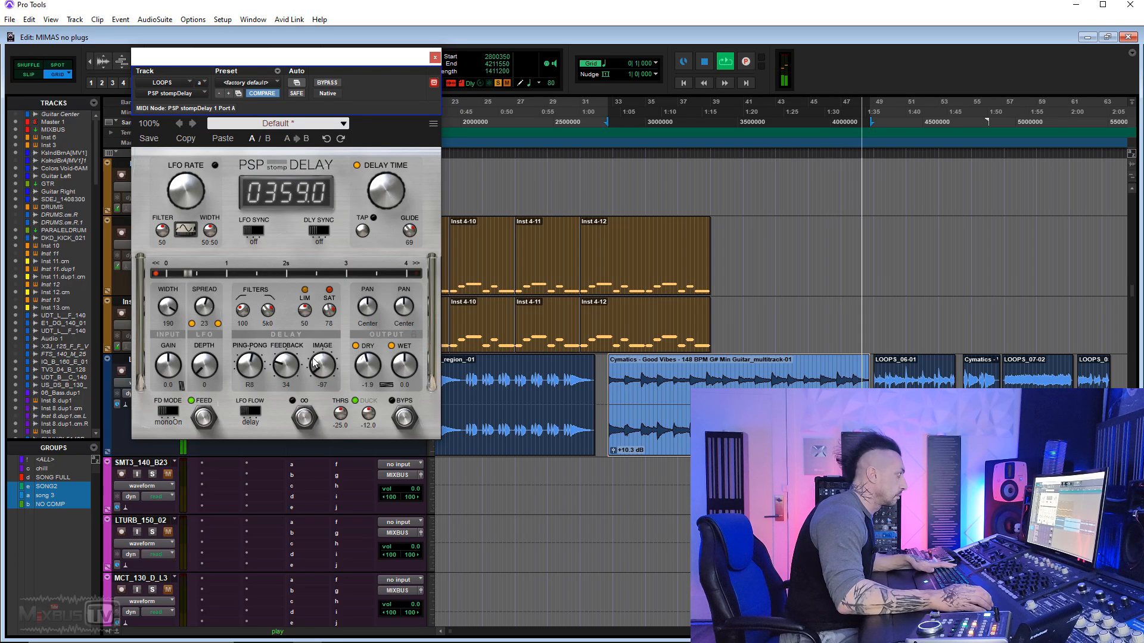
pyautogui.moveTo(323, 364); pyautogui.dragTo(335, 223)
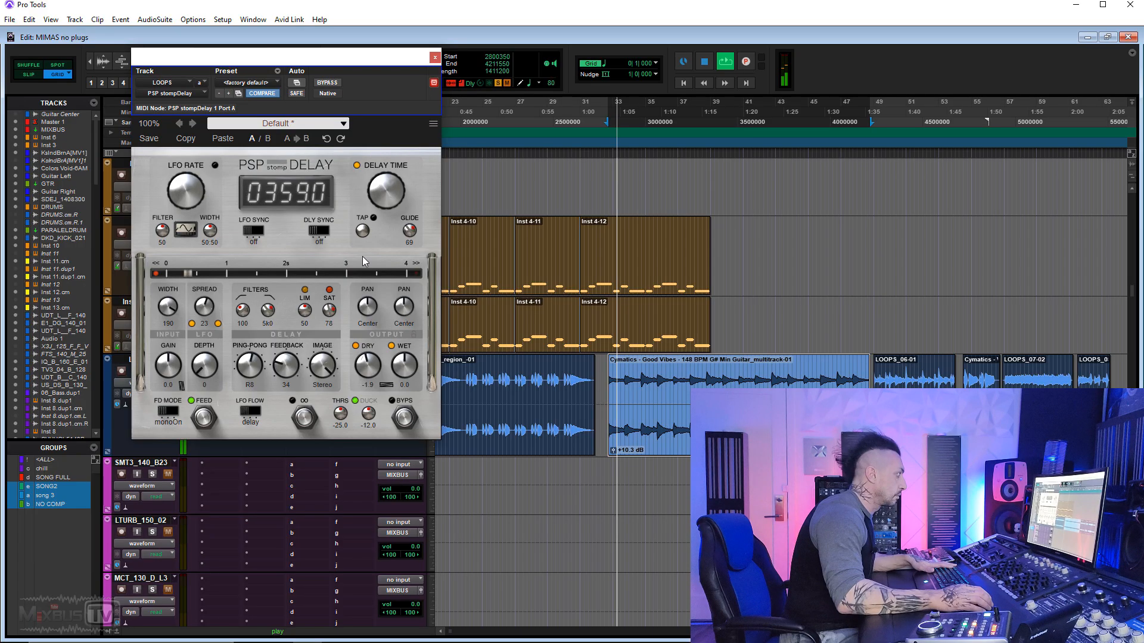
# Try panning the dry signal to -57 and the wet signal to the opposite side, and reset both pans to Center.
pyautogui.moveTo(370, 309); pyautogui.dragTo(369, 346)
pyautogui.moveTo(406, 310); pyautogui.dragTo(412, 281)
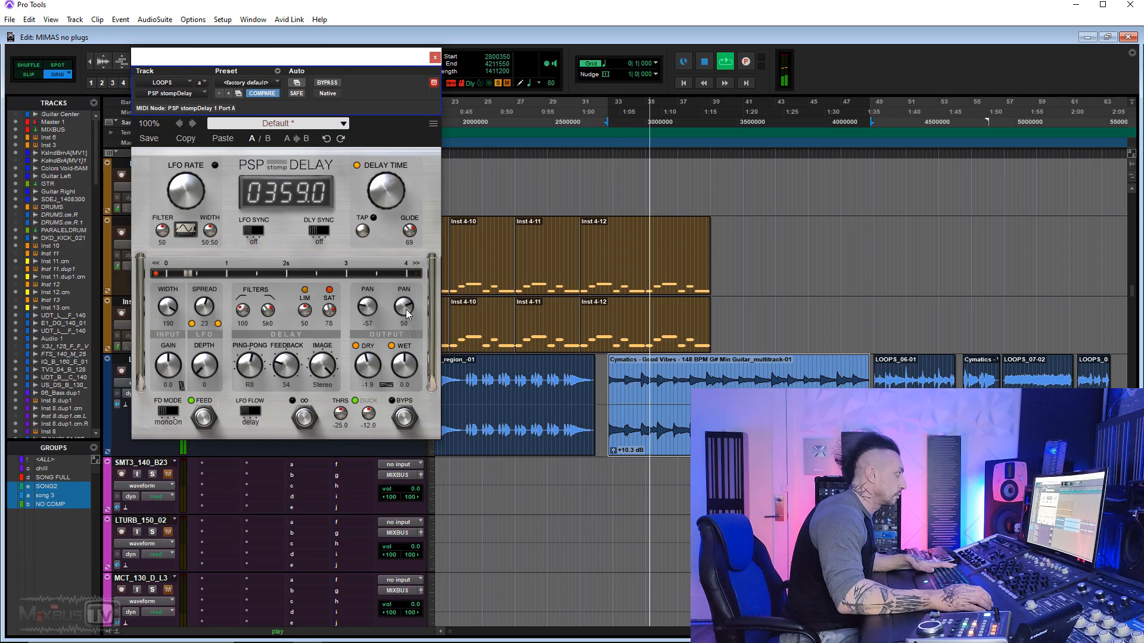
pyautogui.keyDown('alt'); pyautogui.click(406, 307); pyautogui.keyUp('alt')
pyautogui.keyDown('alt'); pyautogui.click(368, 307); pyautogui.keyUp('alt')
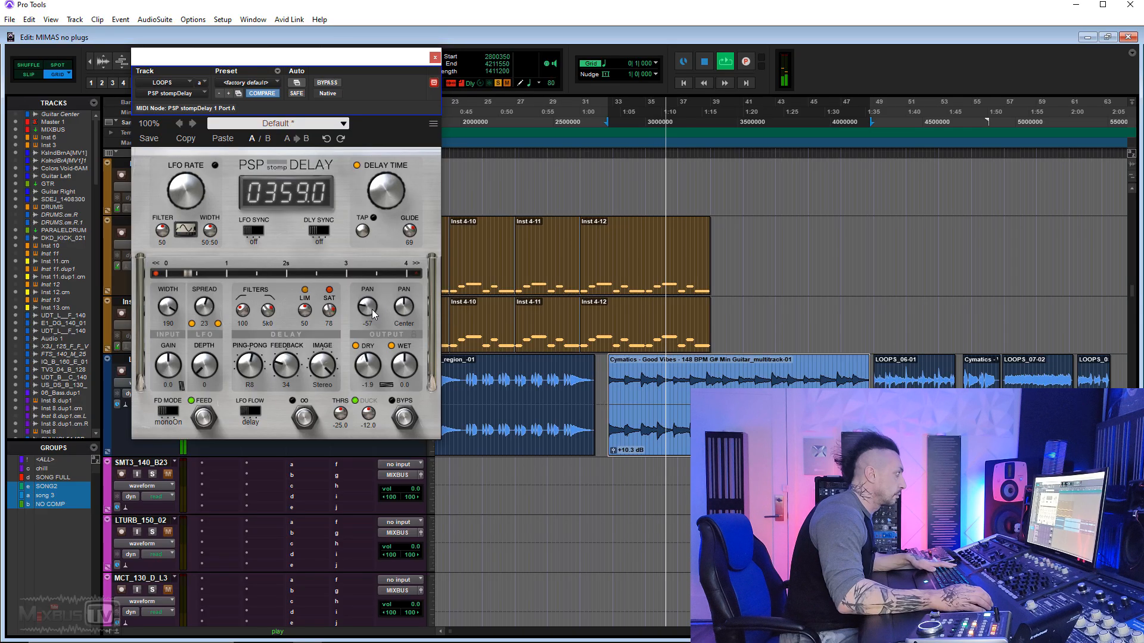
# Set the delay filters to 165 and 907 and the LFO width to 38:62.
pyautogui.moveTo(268, 311); pyautogui.dragTo(270, 333)
pyautogui.moveTo(244, 310); pyautogui.dragTo(243, 336)
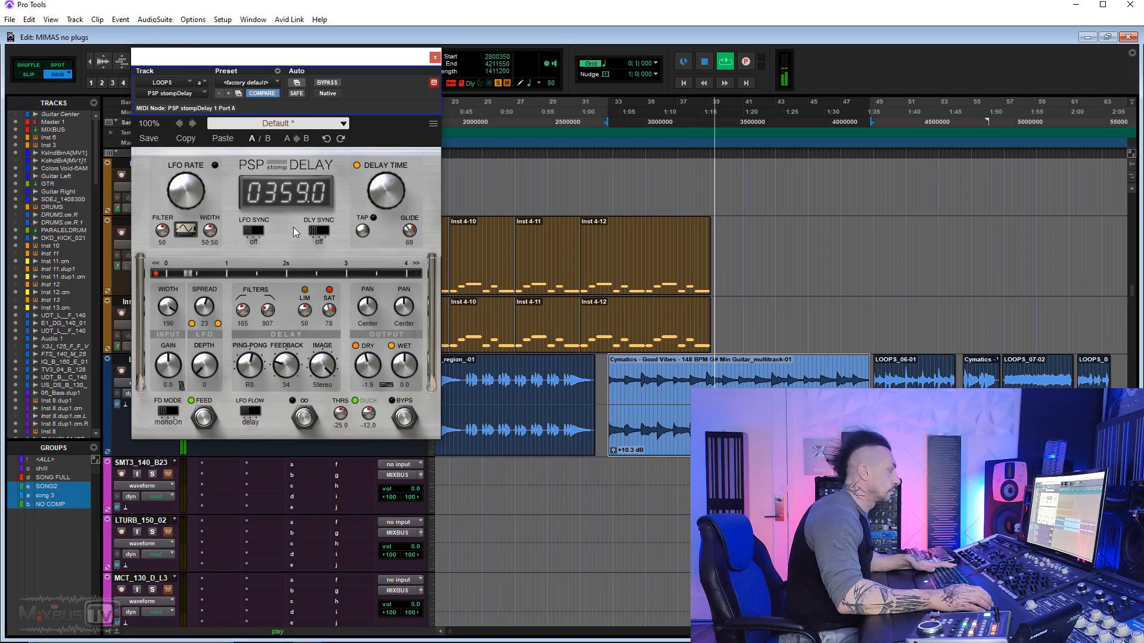
pyautogui.moveTo(211, 233); pyautogui.dragTo(215, 206)
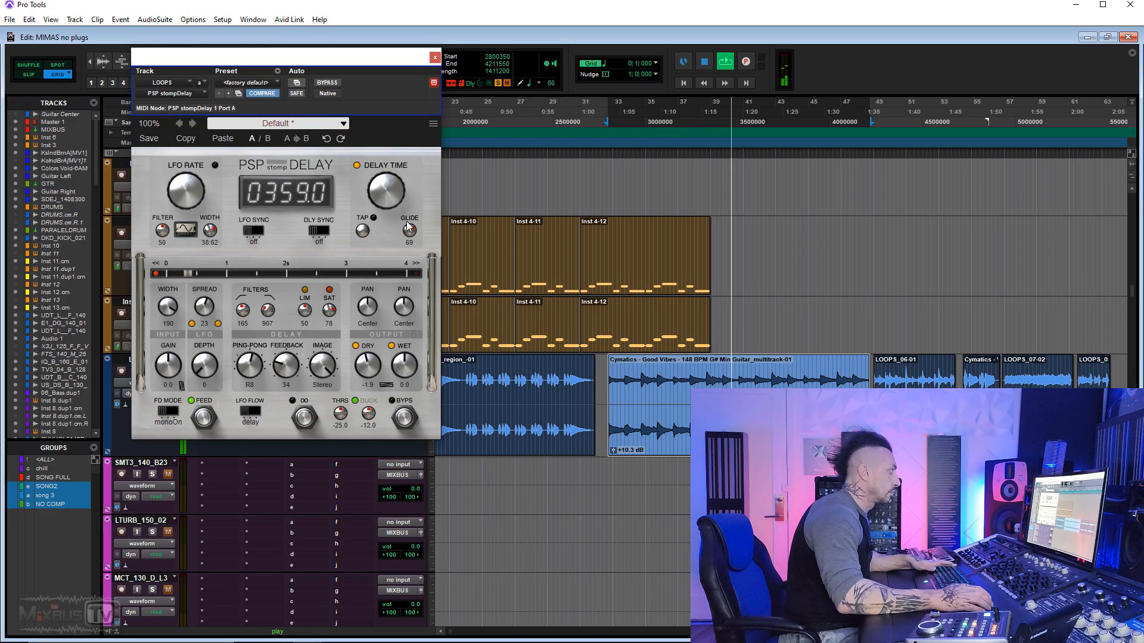
# Restart the loop, set the delay time to 206.4, the duck to -13.9 and the glide to 26, and stop playback.
pyautogui.moveTo(409, 232); pyautogui.dragTo(409, 229)
pyautogui.press('space')
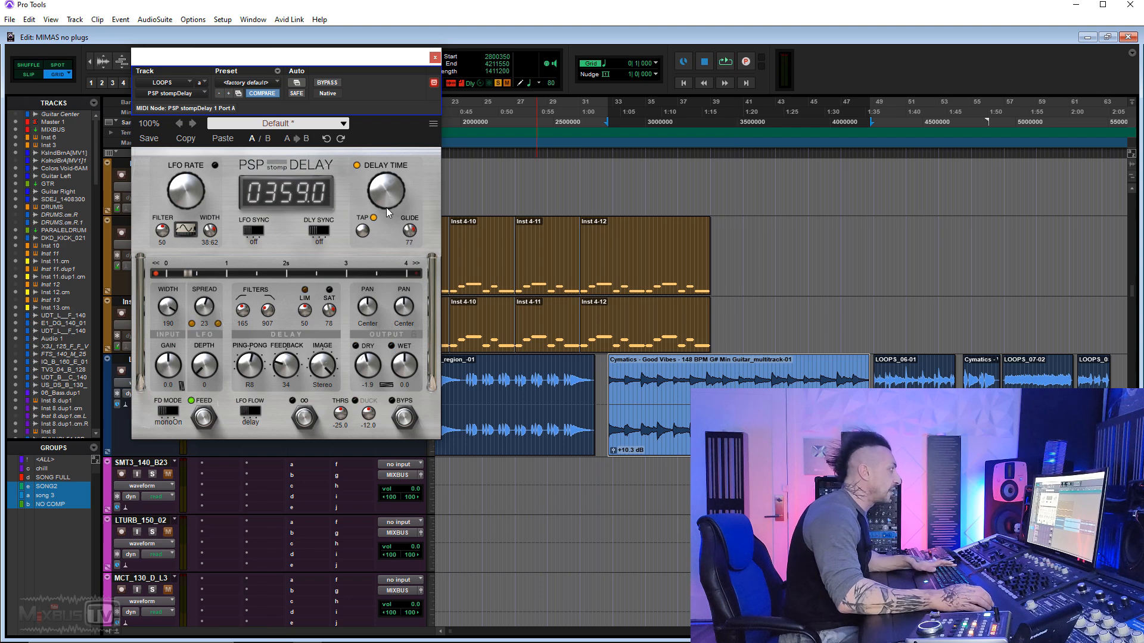
pyautogui.press('space')
pyautogui.moveTo(380, 184)
pyautogui.mouseDown()
pyautogui.moveTo(377, 242)
pyautogui.moveTo(373, 166)
pyautogui.moveTo(373, 204)
pyautogui.mouseUp()
pyautogui.moveTo(368, 412)
pyautogui.mouseDown()
pyautogui.moveTo(367, 438)
pyautogui.moveTo(367, 421)
pyautogui.mouseUp()
pyautogui.moveTo(411, 235); pyautogui.dragTo(412, 249)
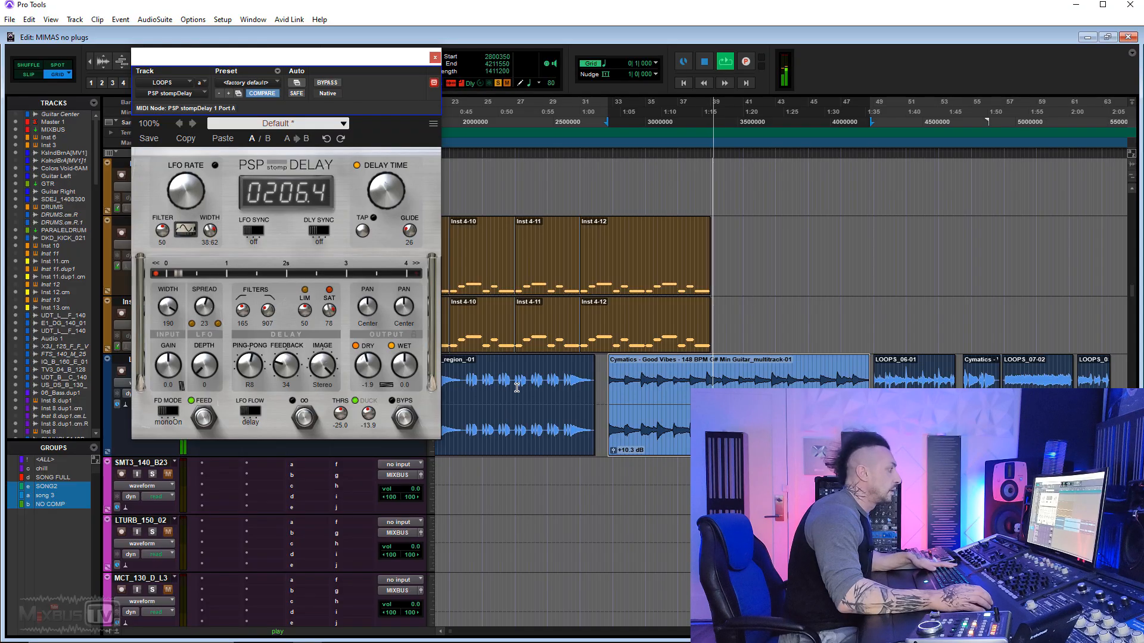
pyautogui.hscroll(-2, 513, 417)
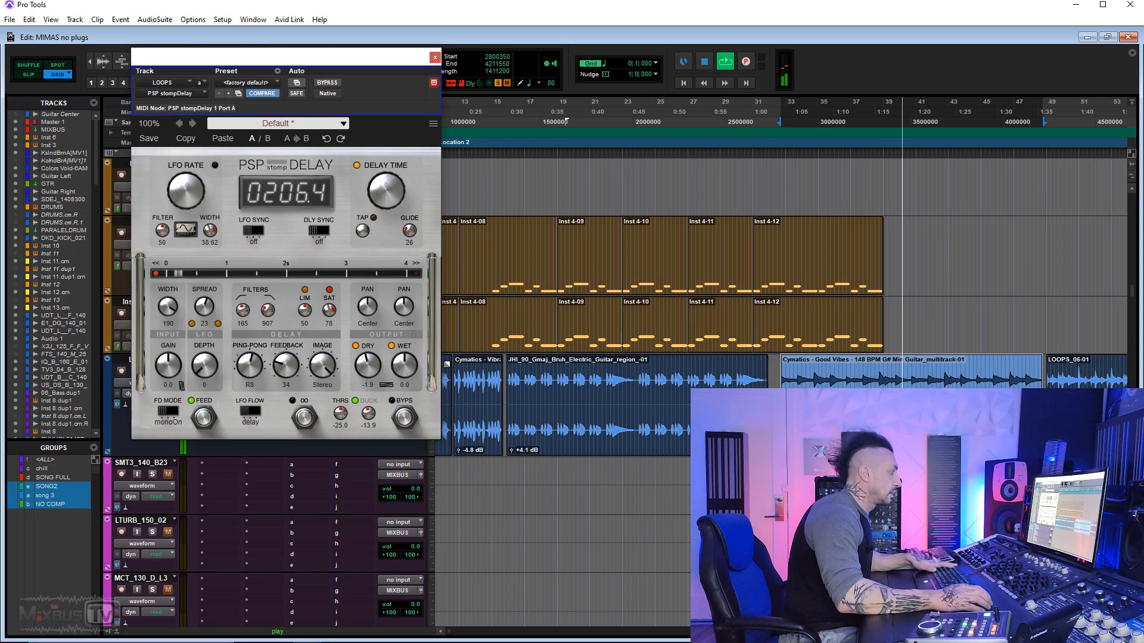
pyautogui.press('space')
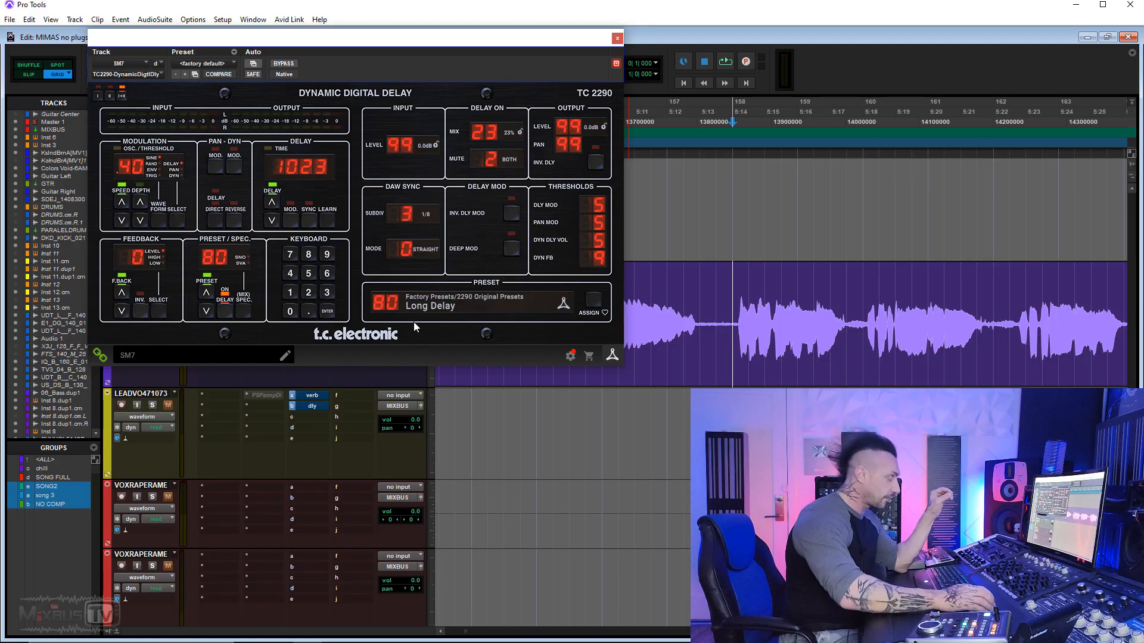
# Load the My Vocal Air user preset in the TC 2290, set the mix to 41% and play the vocal.
pyautogui.click(430, 309)
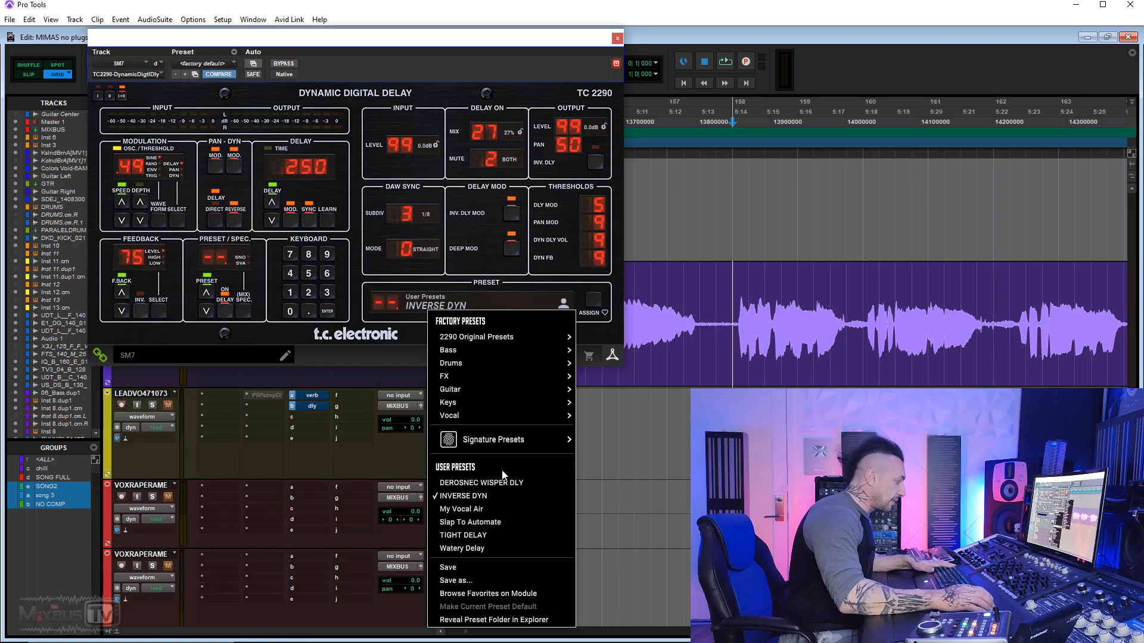
pyautogui.click(486, 508)
pyautogui.moveTo(487, 151); pyautogui.dragTo(485, 199)
pyautogui.press('space')
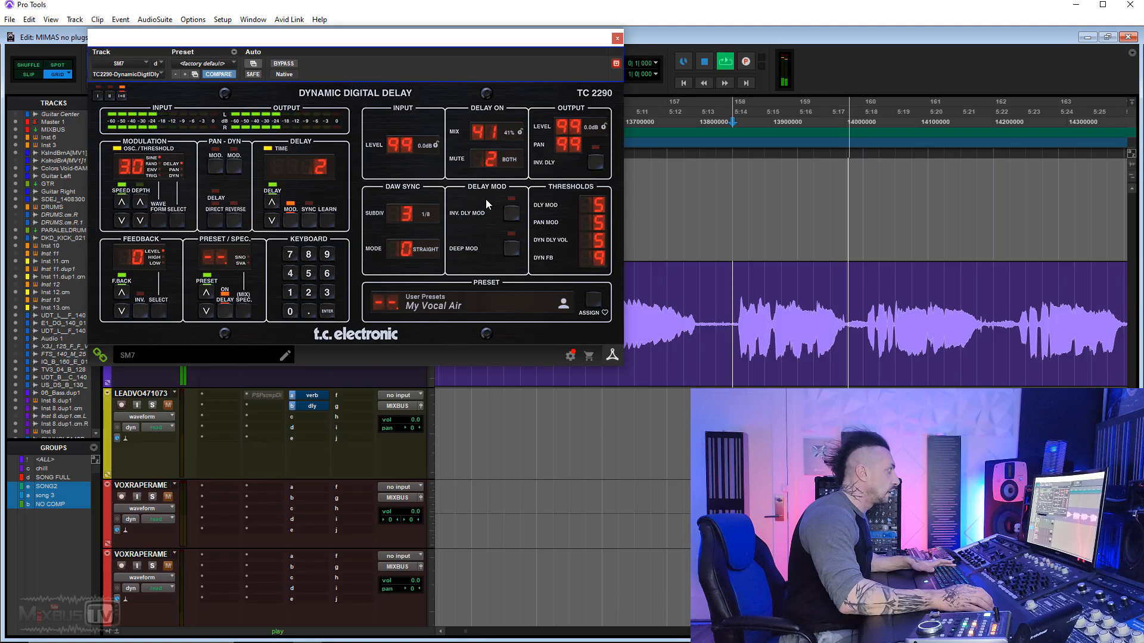
# Raise the TC 2290 delay time to 14 and reduce the mix to 36% during playback.
pyautogui.click(273, 203)
pyautogui.moveTo(272, 204); pyautogui.dragTo(273, 203)
pyautogui.moveTo(475, 134)
pyautogui.mouseDown()
pyautogui.moveTo(477, 166)
pyautogui.moveTo(477, 138)
pyautogui.mouseUp()
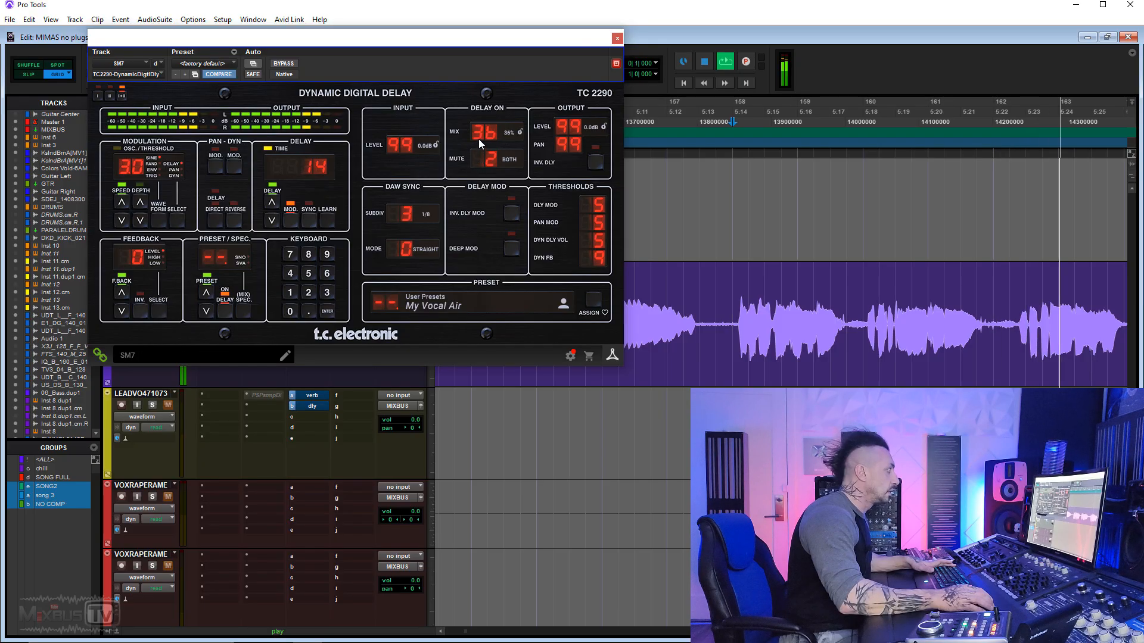
# Load the Watery Delay user preset, play the vocal and bring the mix to around 34%.
pyautogui.click(427, 305)
pyautogui.click(463, 544)
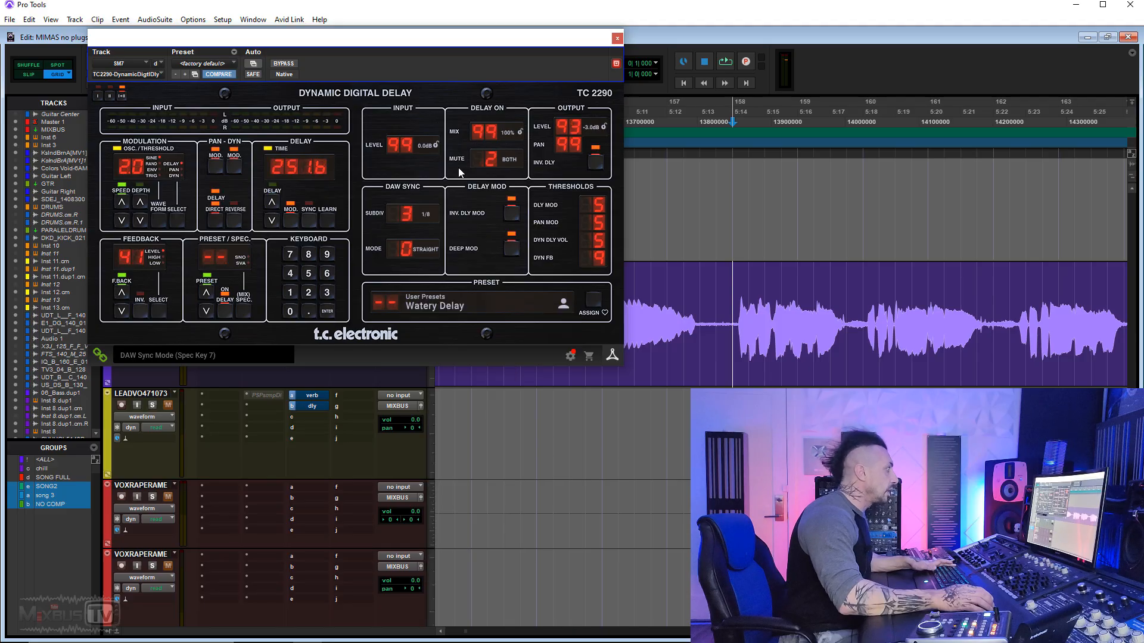
pyautogui.press('space')
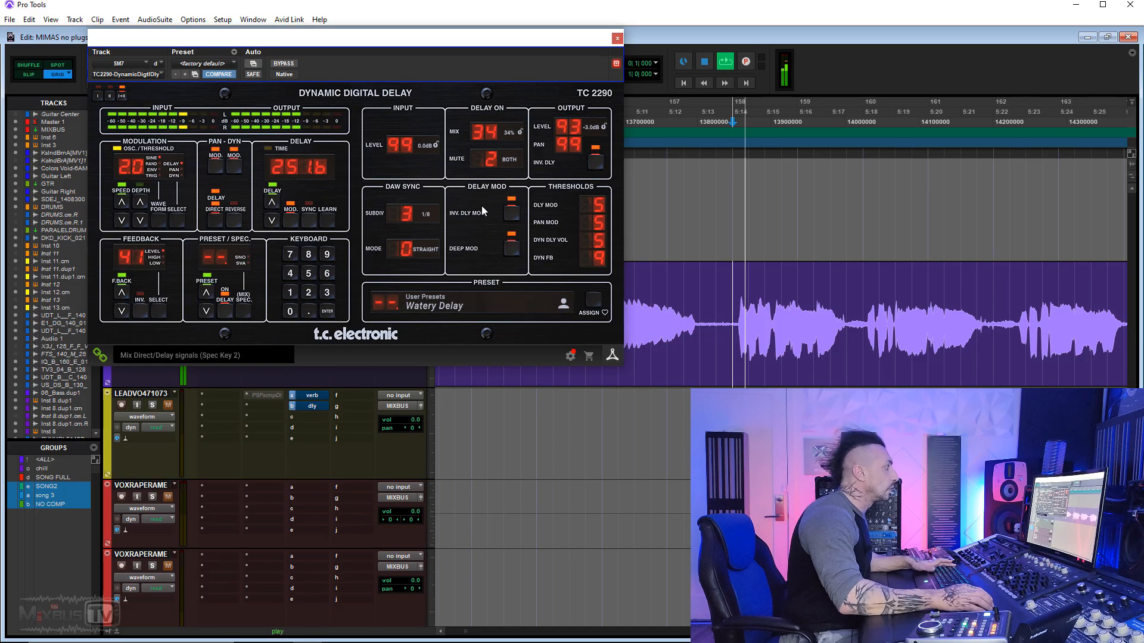
pyautogui.moveTo(481, 203)
pyautogui.mouseDown()
pyautogui.moveTo(485, 166)
pyautogui.moveTo(485, 184)
pyautogui.mouseUp()
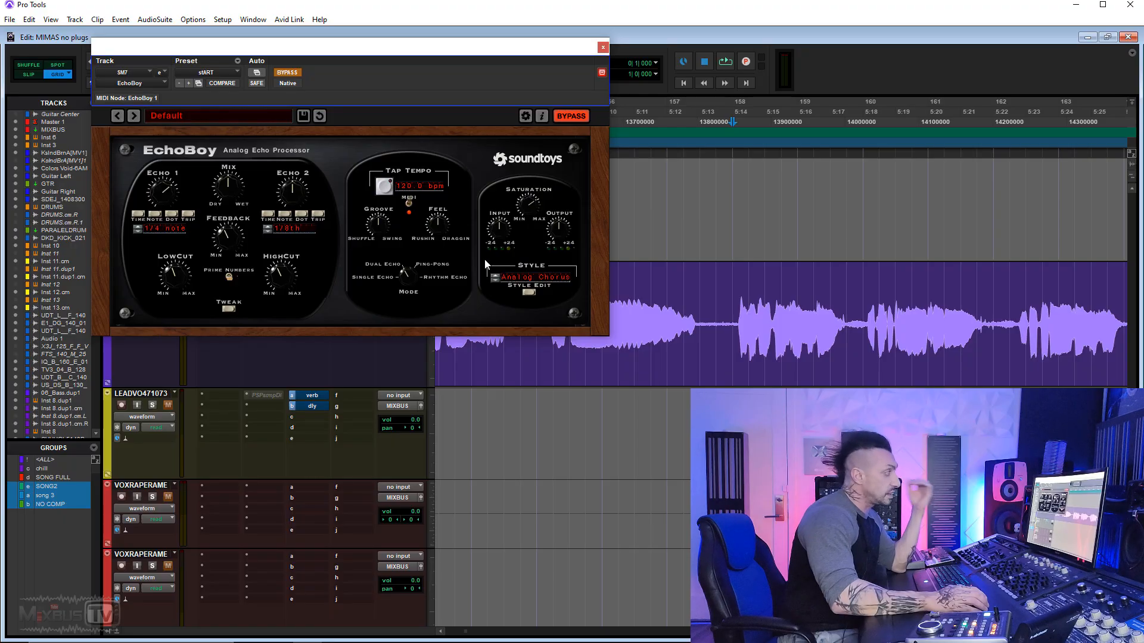
# Look through EchoBoy's list of echo styles from Master Tape to Edited Style and close it without choosing one.
pyautogui.click(524, 279)
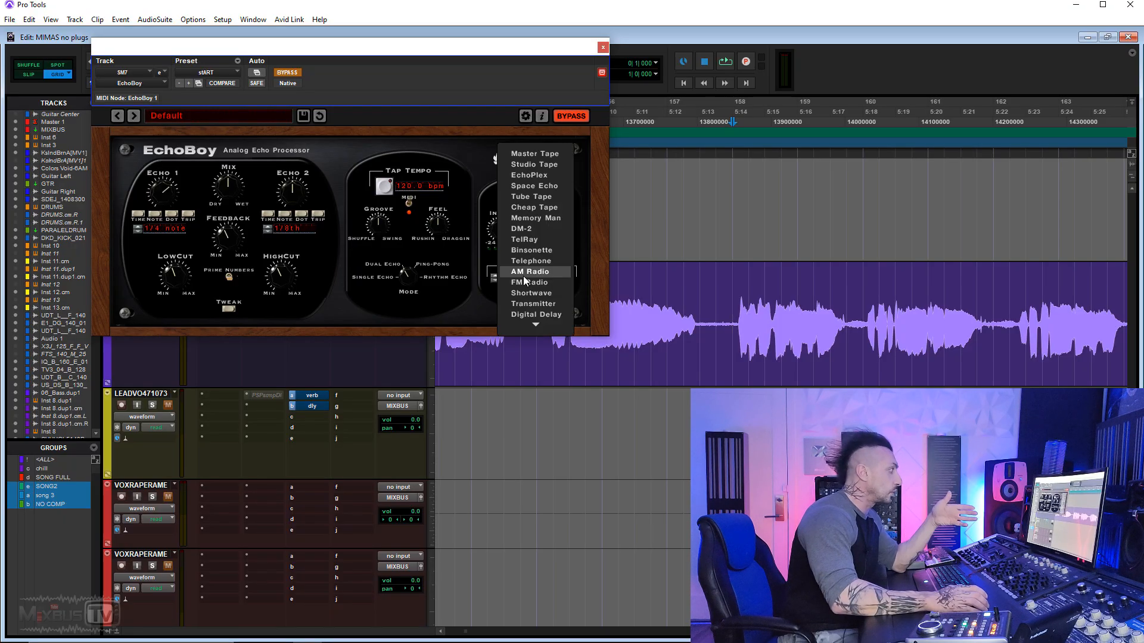
pyautogui.click(539, 325)
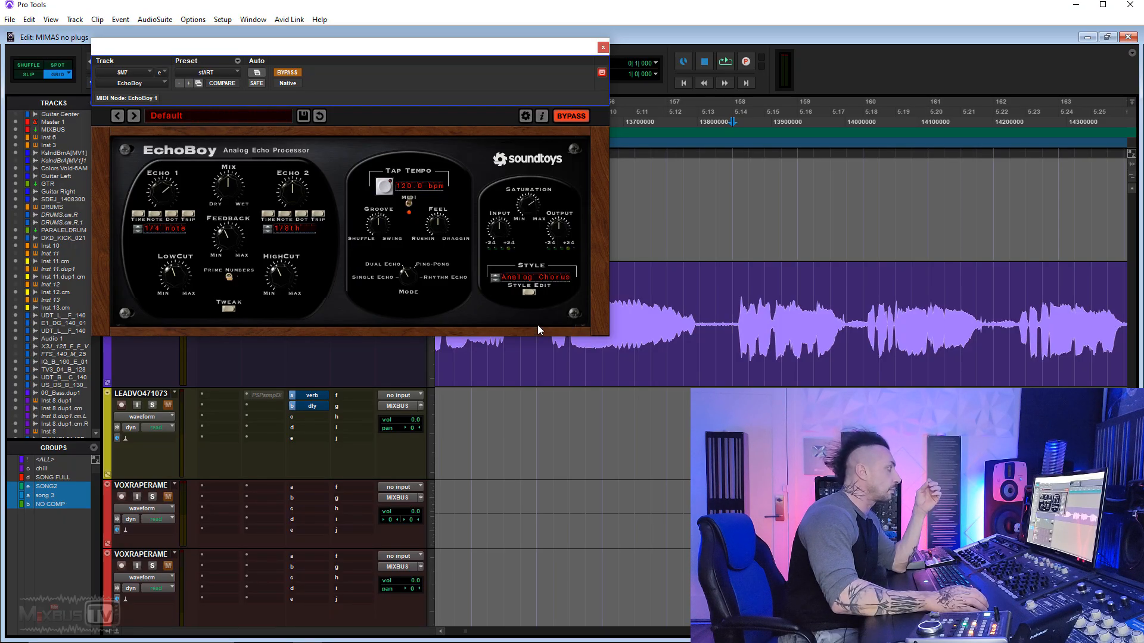
pyautogui.click(525, 278)
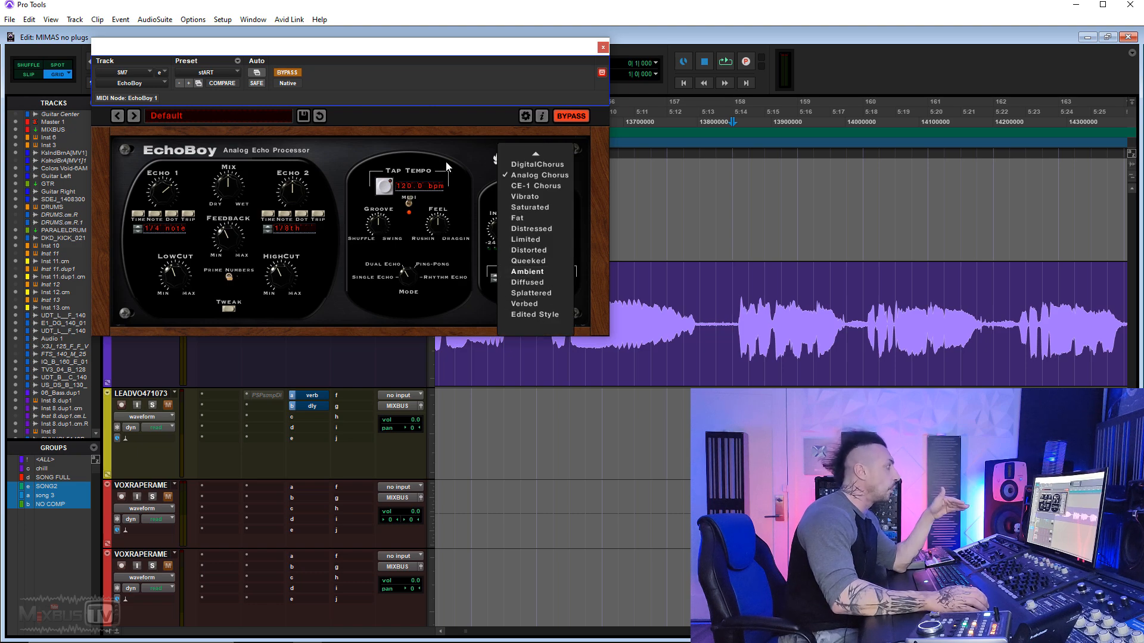
pyautogui.click(452, 142)
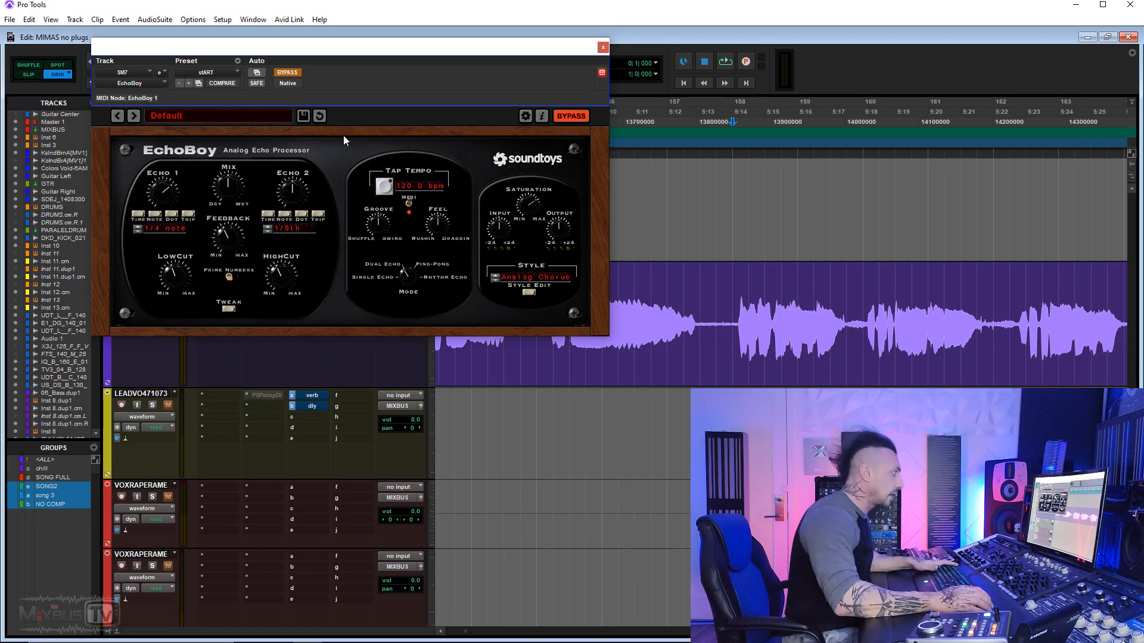
# Take EchoBoy out of bypass, play the vocal while adjusting the feedback, and briefly view the style editing controls.
pyautogui.click(288, 72)
pyautogui.press('space')
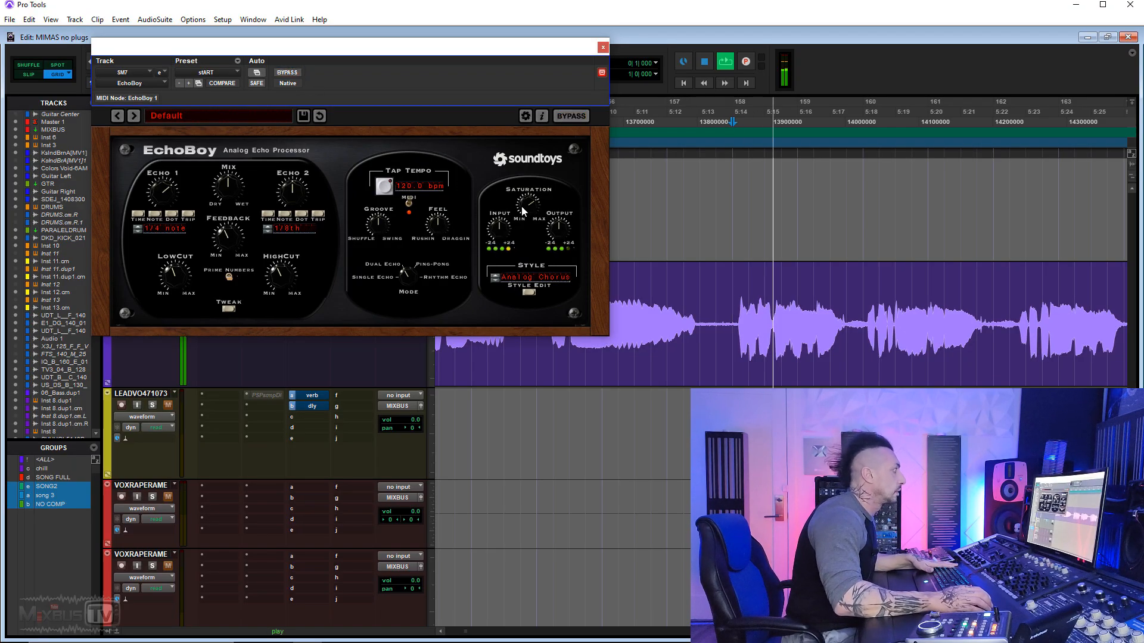
pyautogui.moveTo(222, 246); pyautogui.dragTo(236, 240)
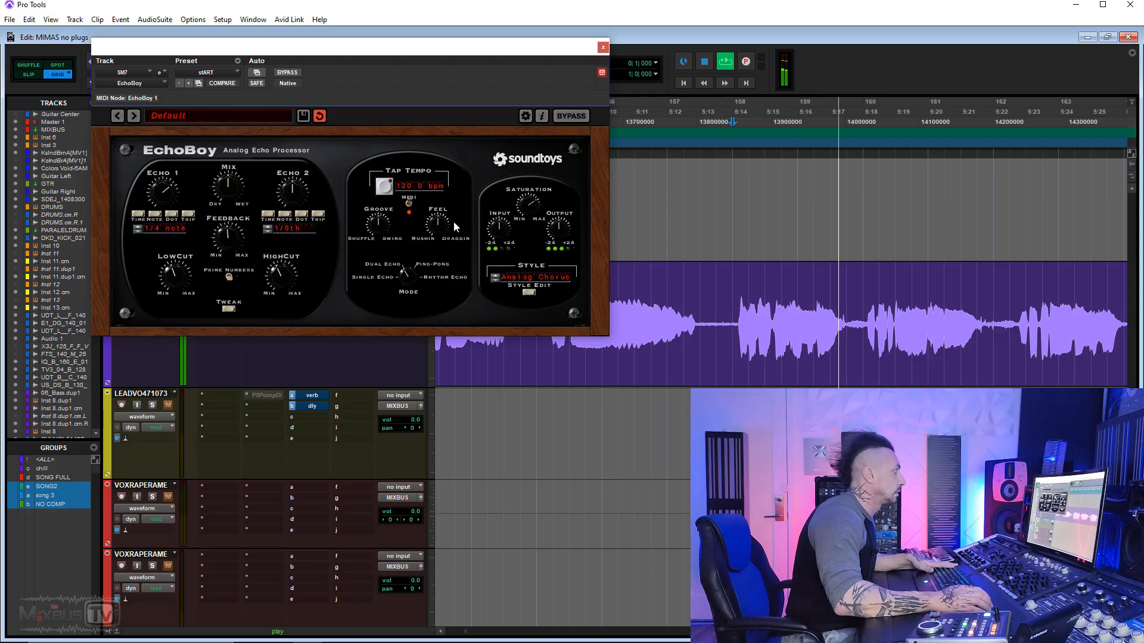
pyautogui.click(524, 292)
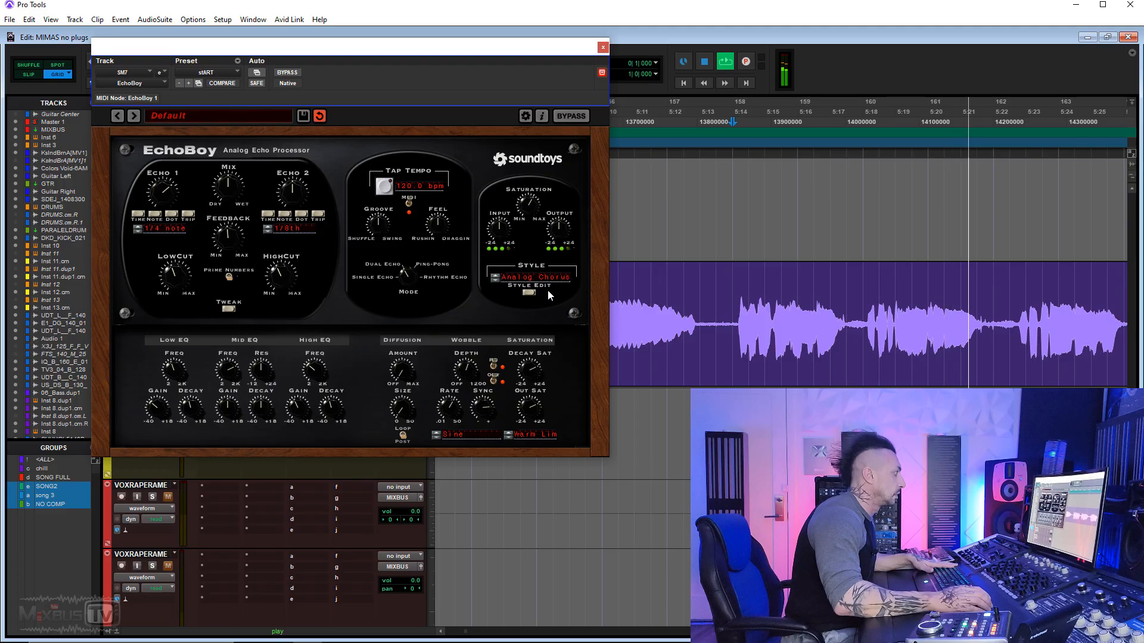
pyautogui.click(528, 292)
# Audition the CE-1 Chorus, EchoPlex and Distorted echo styles in turn on the playing vocal.
pyautogui.click(534, 277)
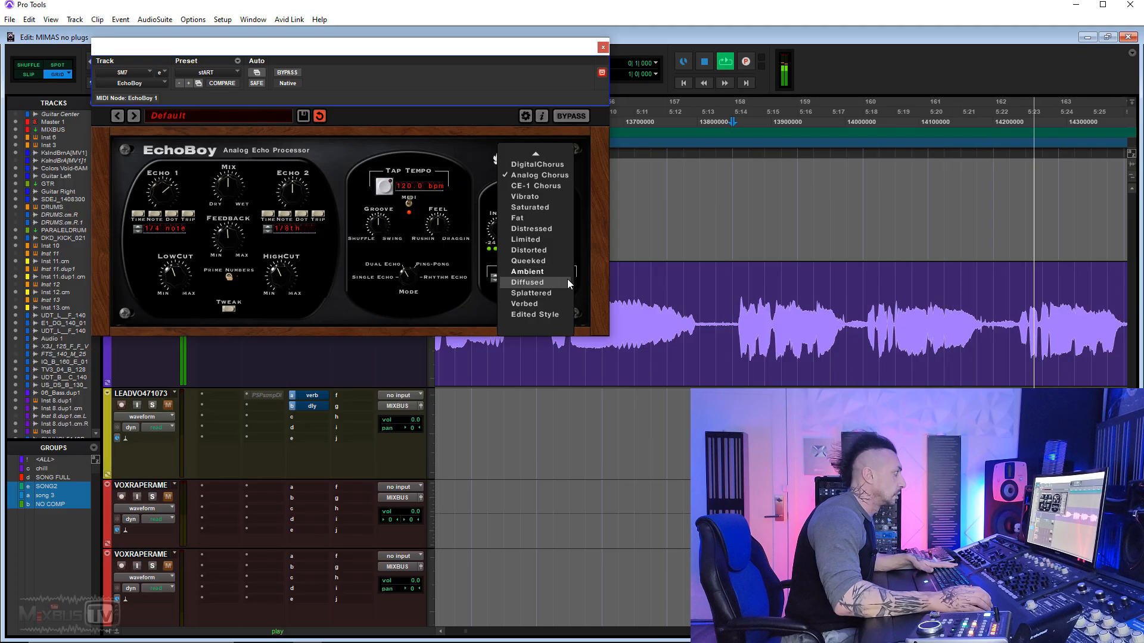
pyautogui.click(536, 186)
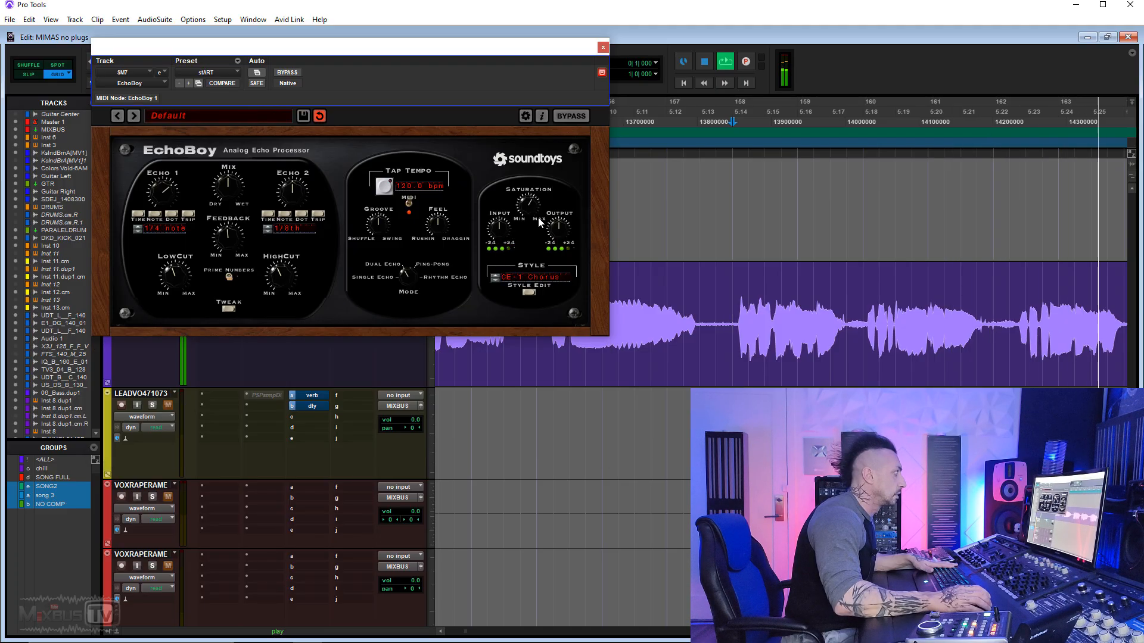
pyautogui.click(536, 277)
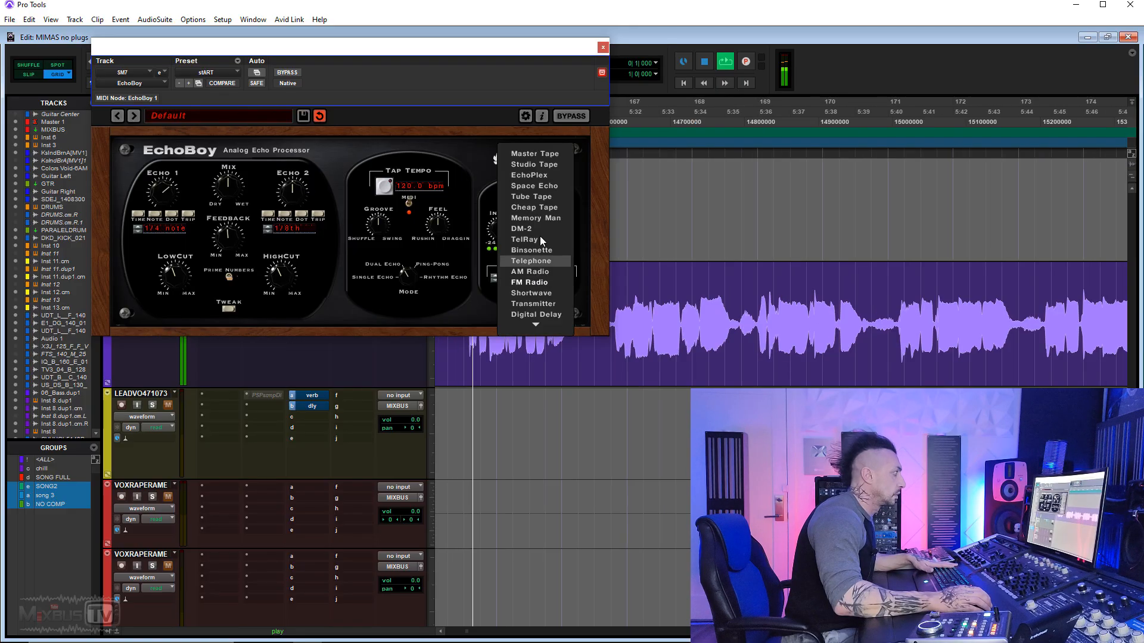
pyautogui.click(537, 176)
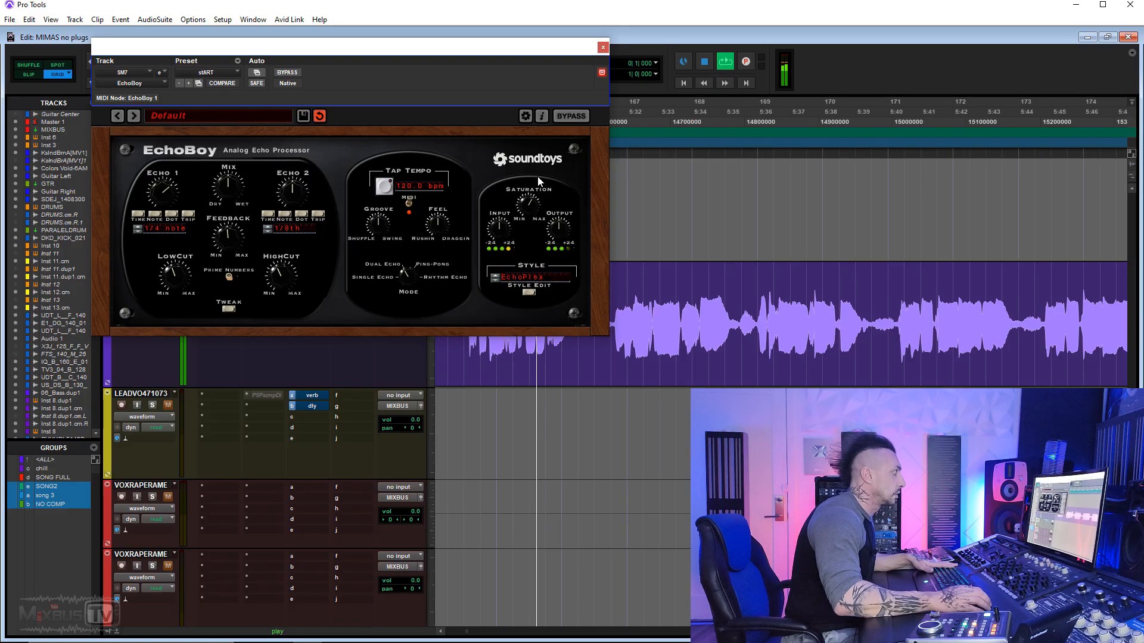
pyautogui.click(535, 277)
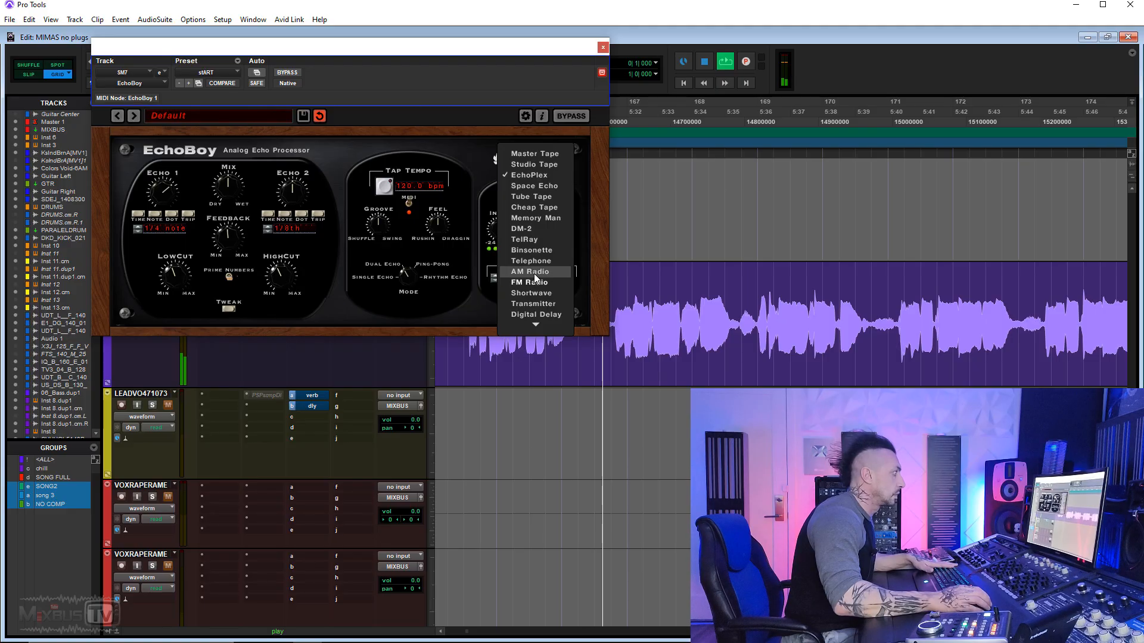
pyautogui.click(536, 324)
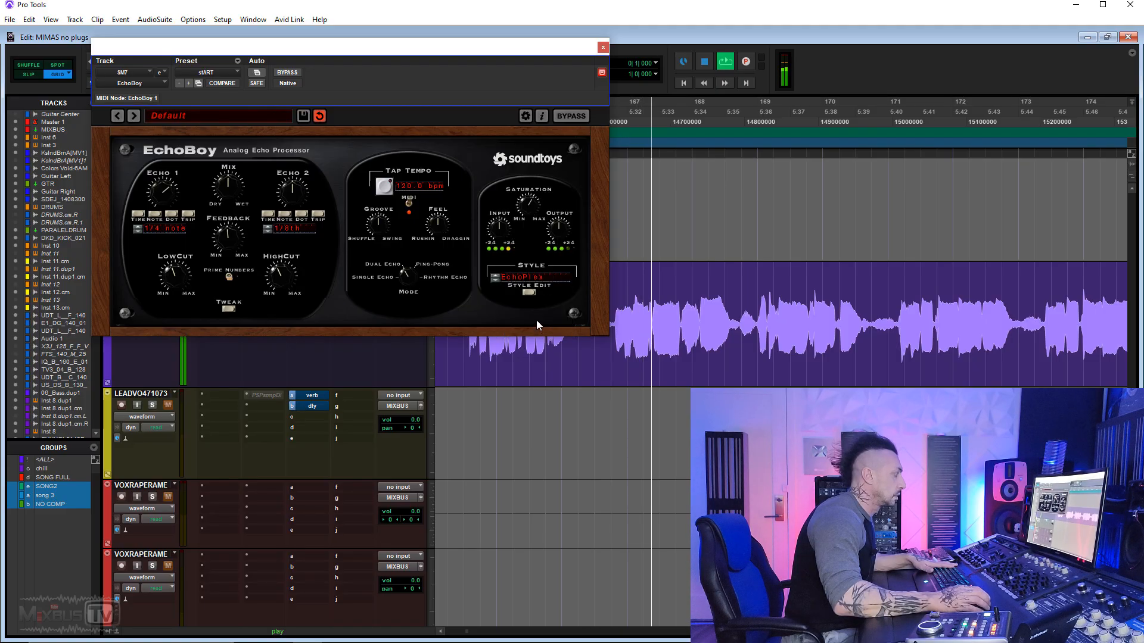
pyautogui.click(525, 279)
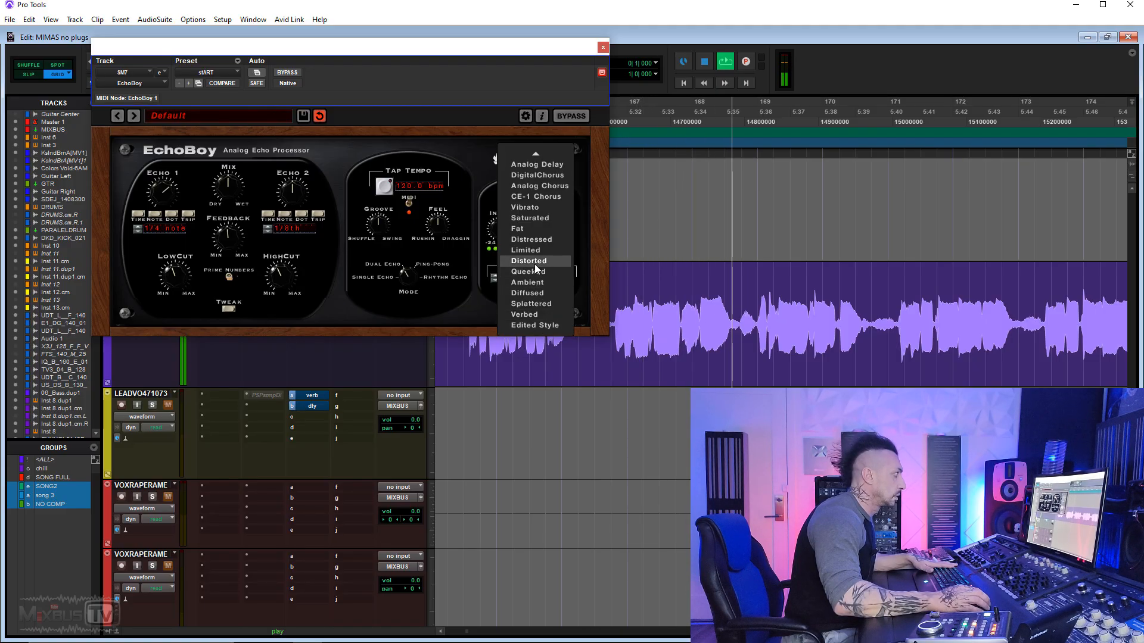
pyautogui.click(535, 263)
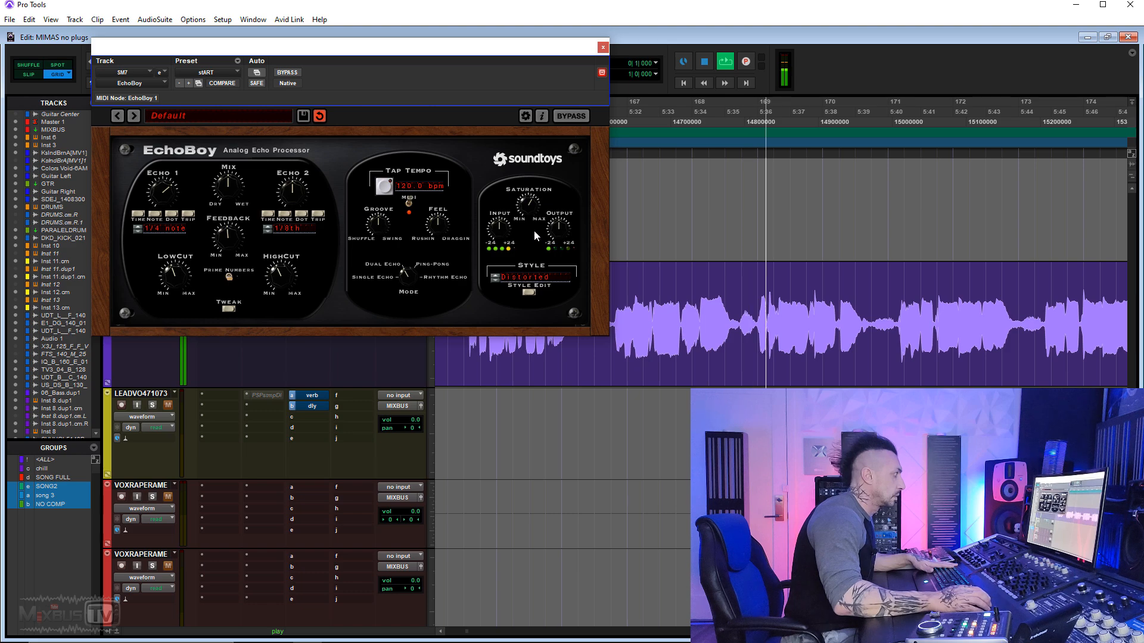
# Set EchoBoy's echo style to Analog Delay while the vocal plays and close the plug-in window.
pyautogui.click(530, 282)
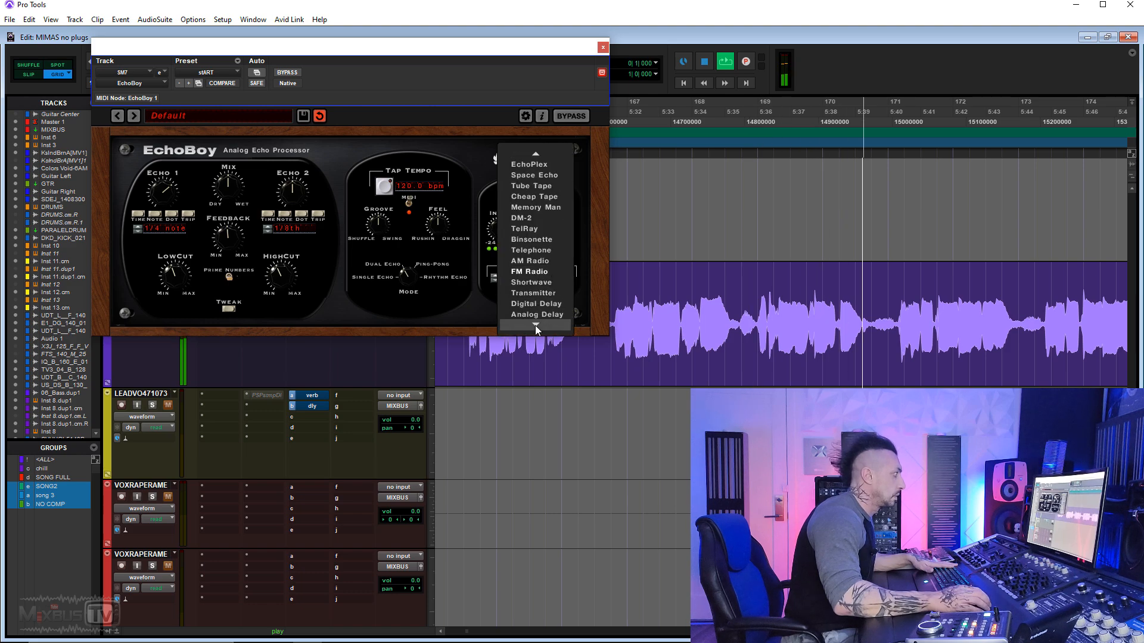
pyautogui.moveTo(535, 326)
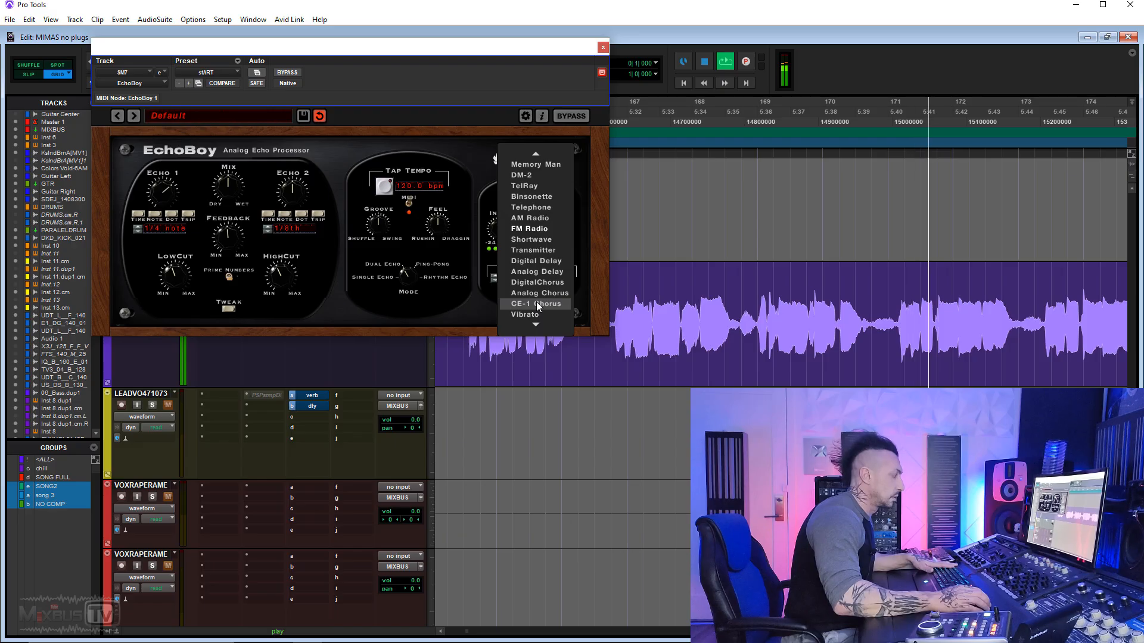
pyautogui.click(537, 273)
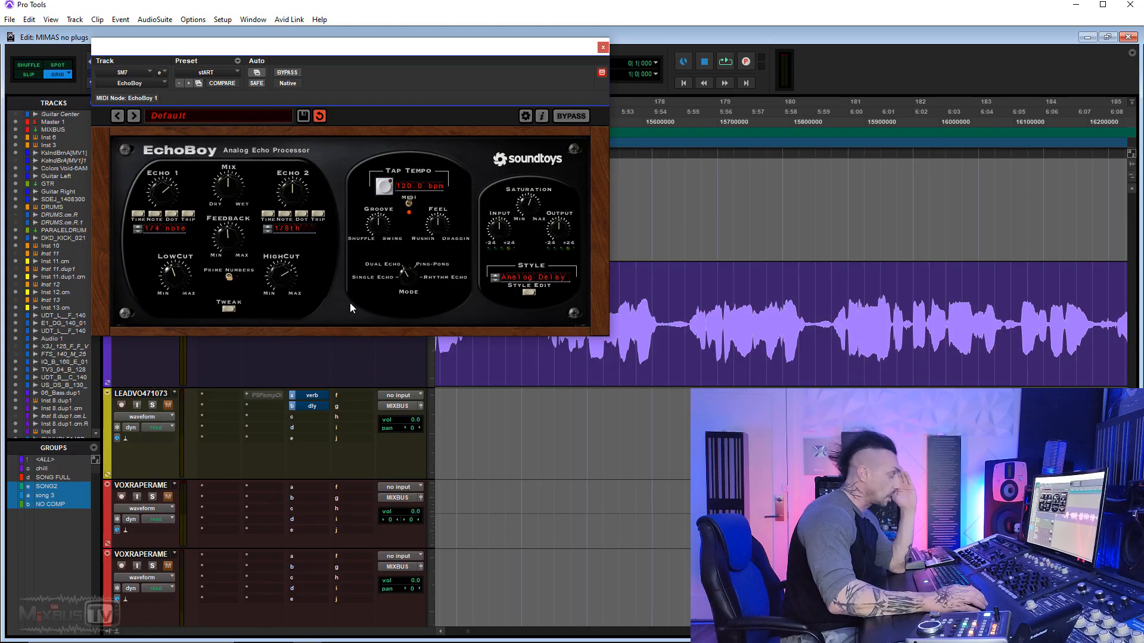
pyautogui.click(603, 48)
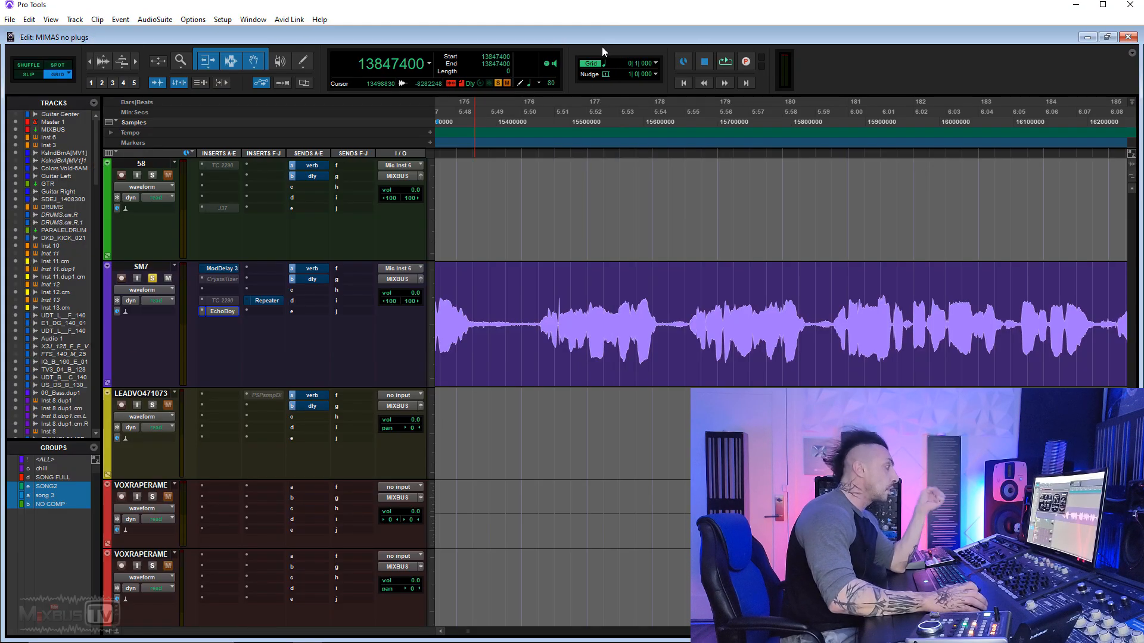
# Make EchoBoy inactive on the SM7 track, take Repeater out of bypass and open its window.
pyautogui.rightClick(239, 309)
pyautogui.click(265, 325)
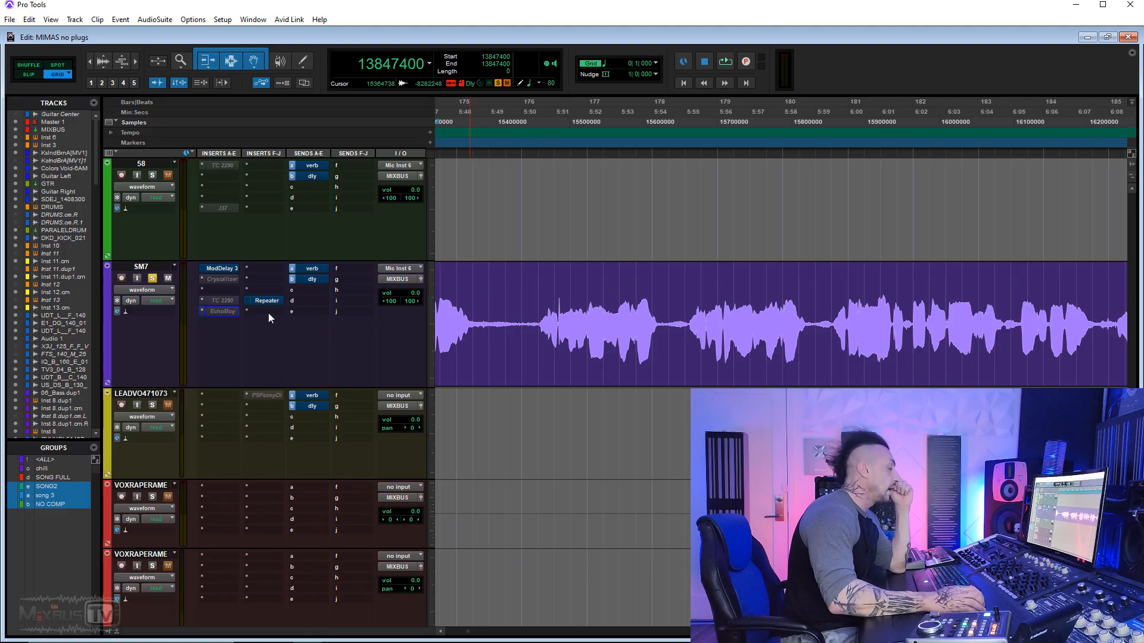
pyautogui.rightClick(266, 300)
pyautogui.click(276, 304)
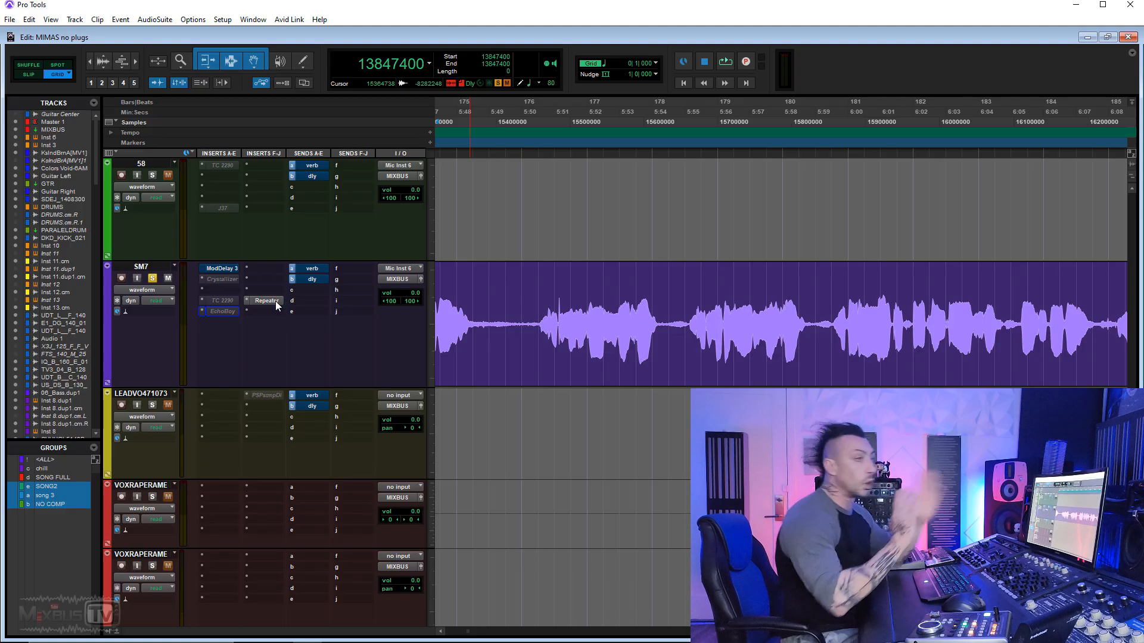
pyautogui.click(275, 302)
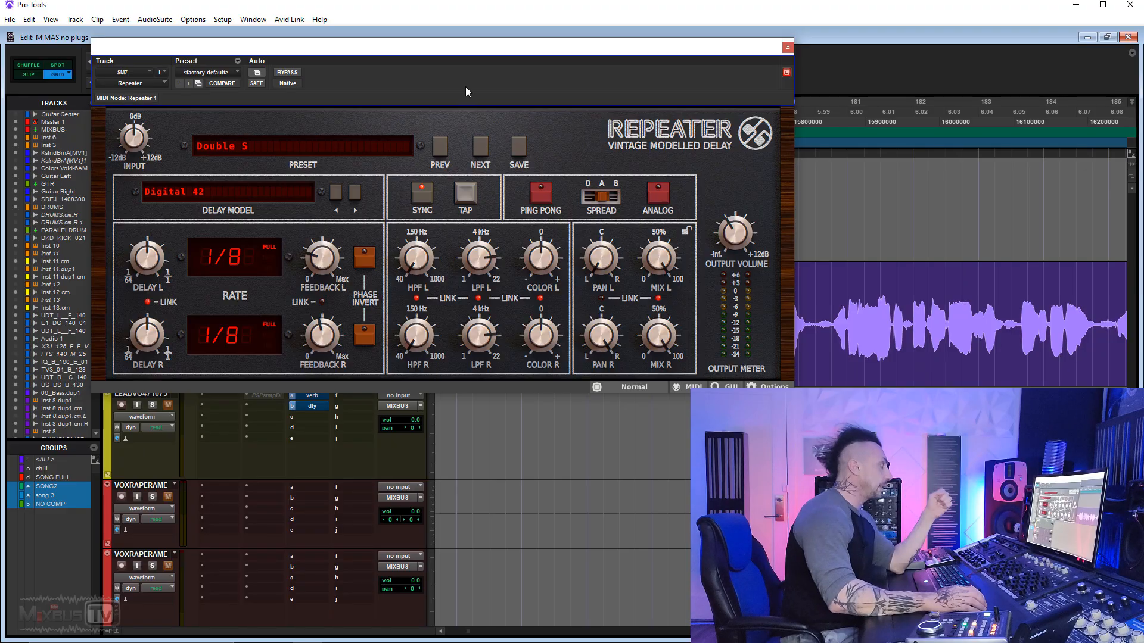
pyautogui.moveTo(459, 57); pyautogui.dragTo(435, 48)
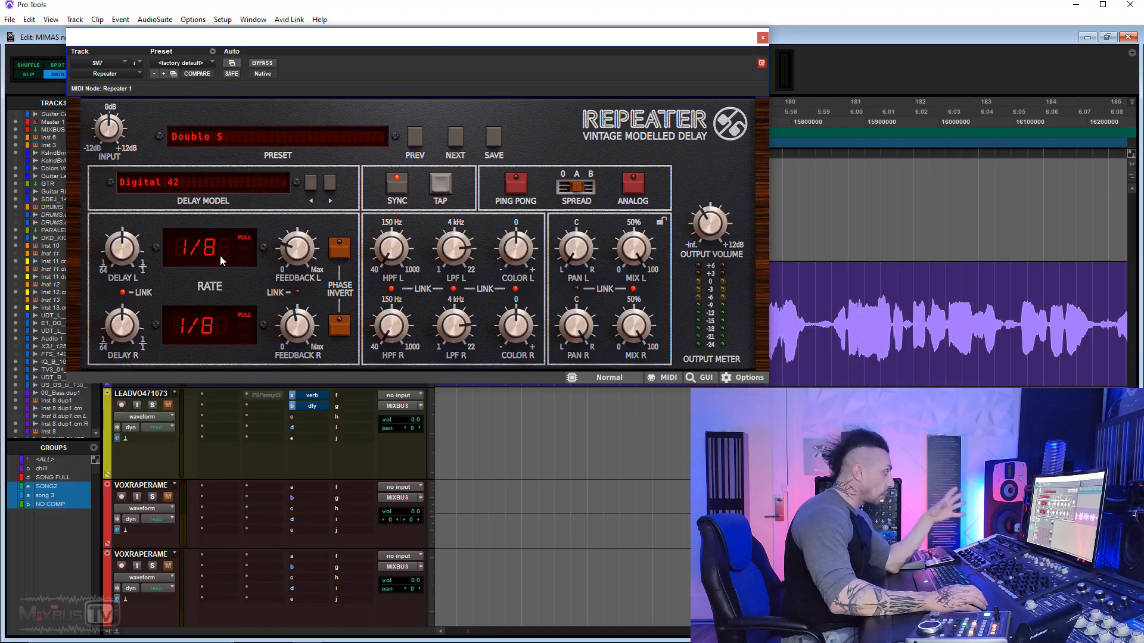
# Keep the Digital 42 model, unlink the delays with the right at 1/4, and try Digital 42 x2 on the playing vocal.
pyautogui.click(212, 184)
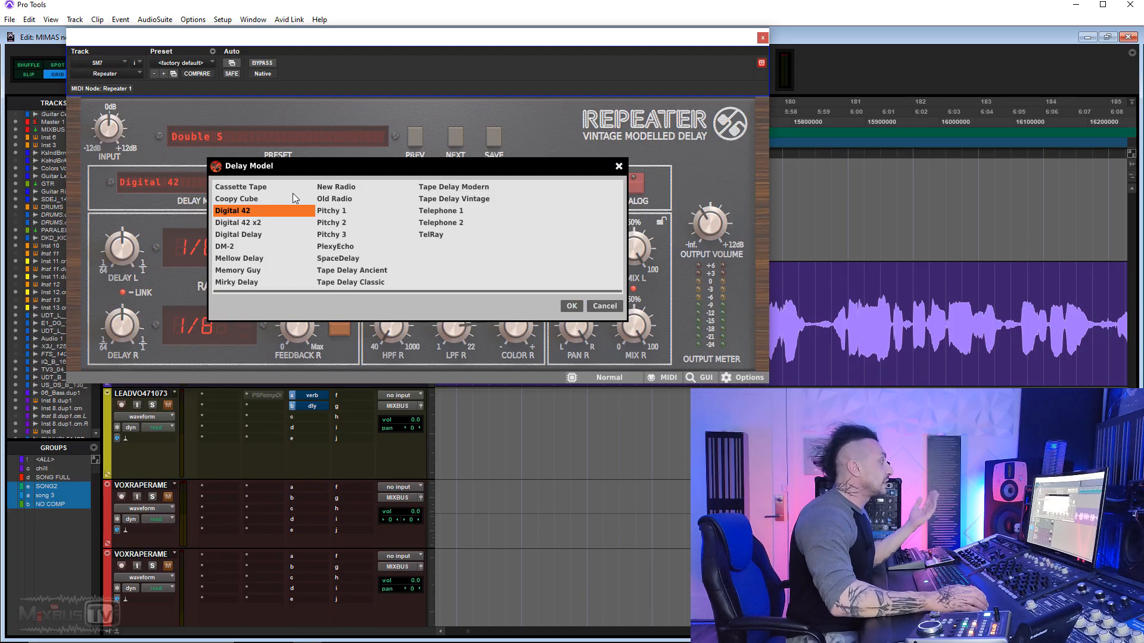
pyautogui.click(571, 307)
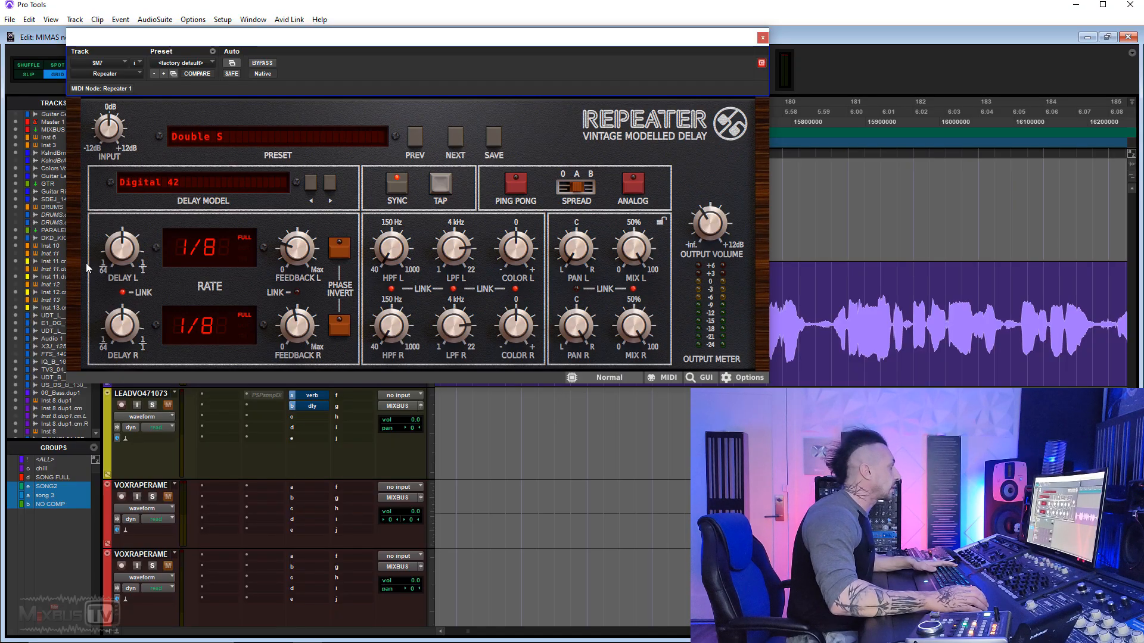
pyautogui.press('space')
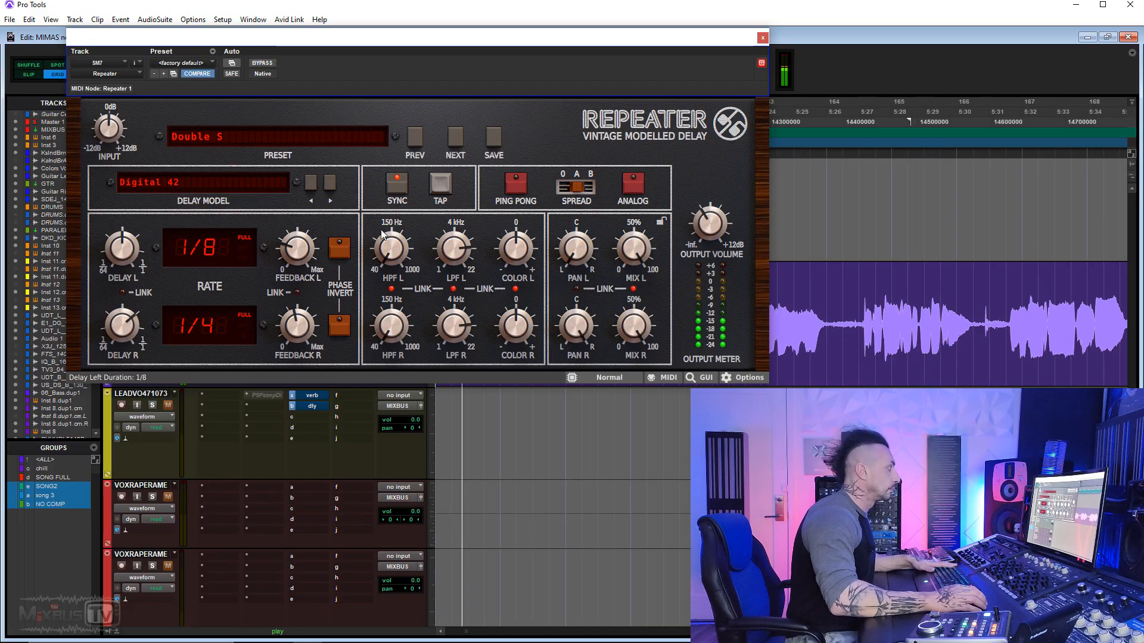
pyautogui.click(330, 184)
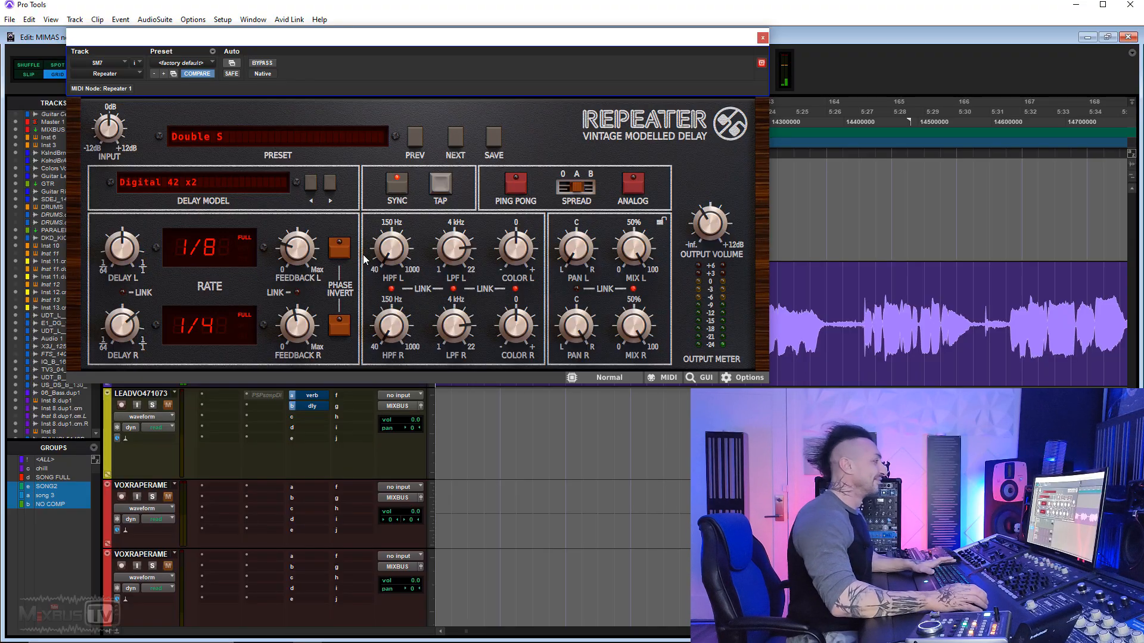
# Audition the Cassette Tape, Coopy Cube, Digital Delay, DM-2, Mellow Delay, Memory Guy and Mirky Delay models on the vocal.
pyautogui.click(249, 189)
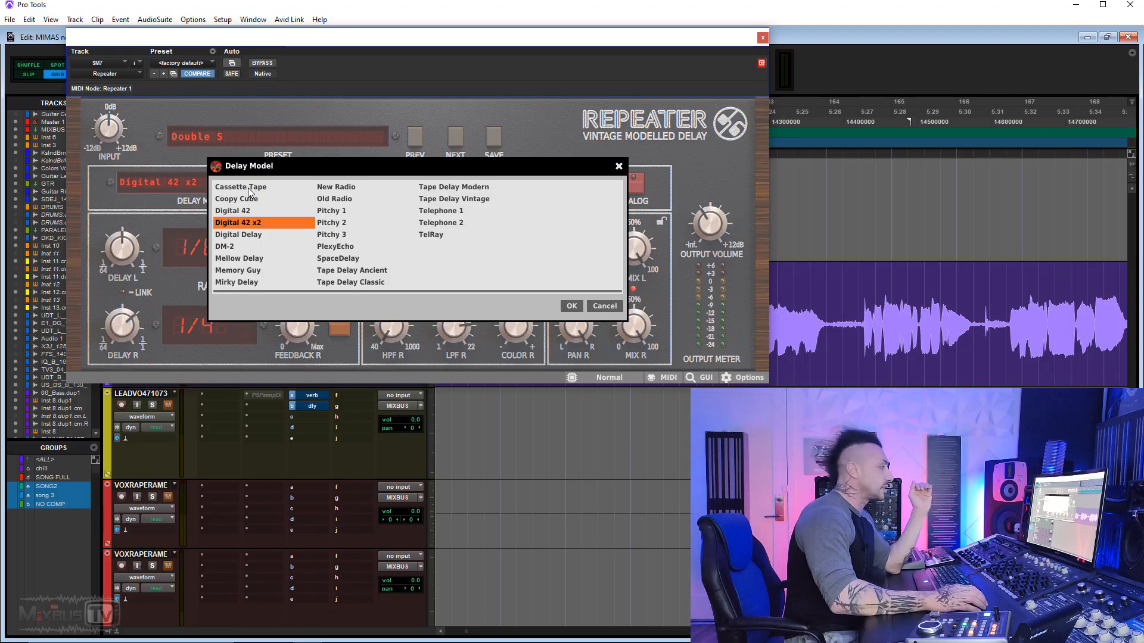
pyautogui.click(249, 188)
pyautogui.press('space')
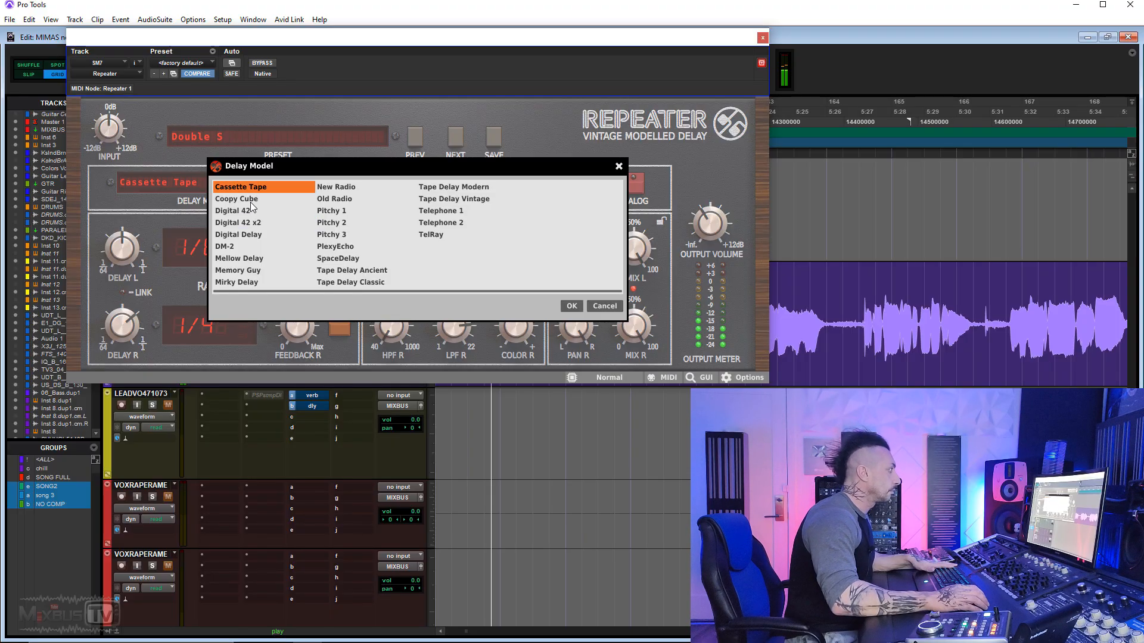
pyautogui.click(250, 200)
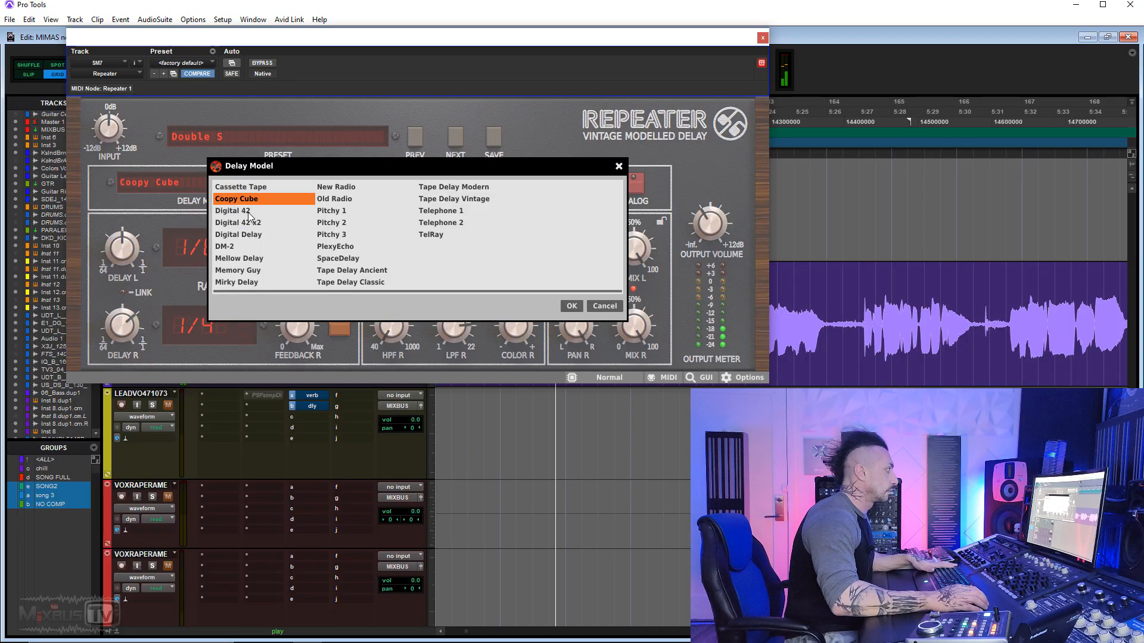
pyautogui.click(241, 234)
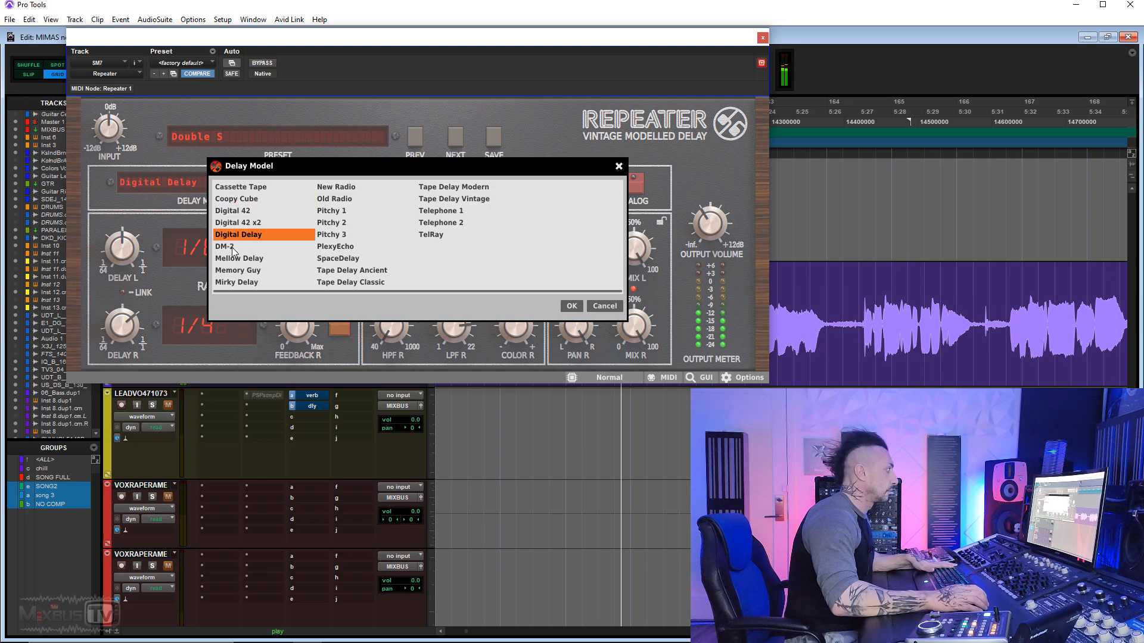
pyautogui.click(232, 247)
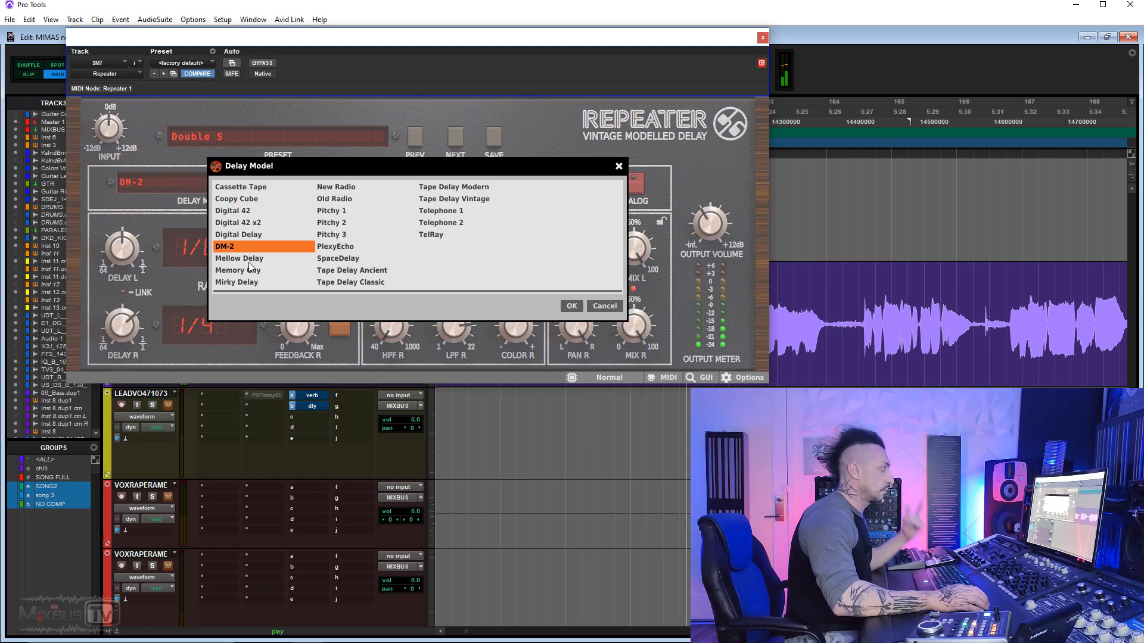
pyautogui.click(249, 260)
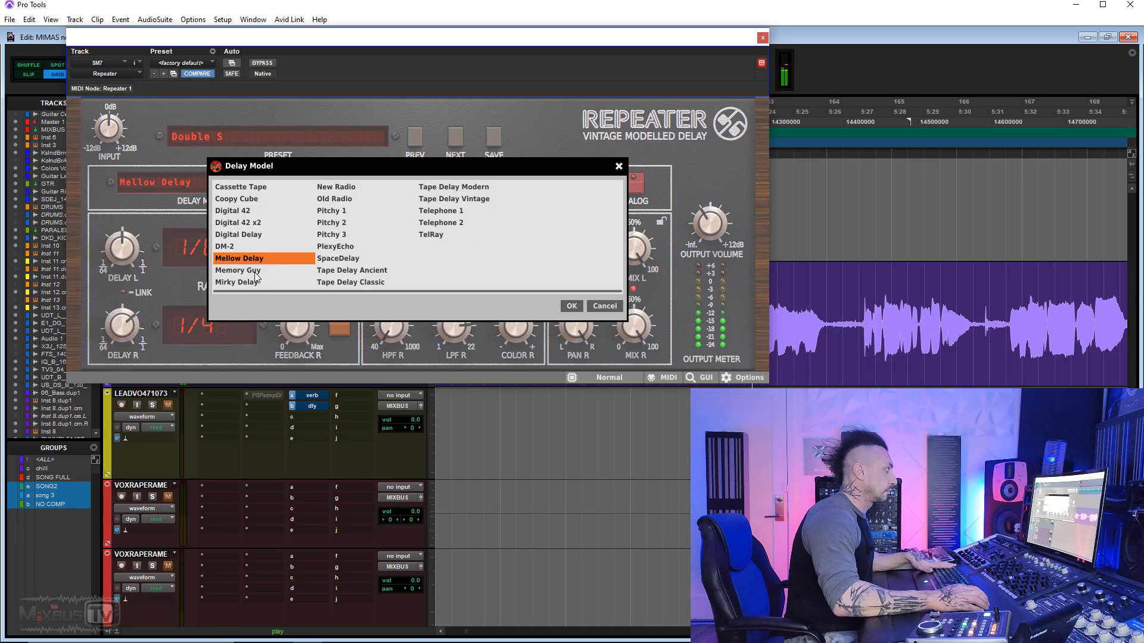
pyautogui.click(257, 274)
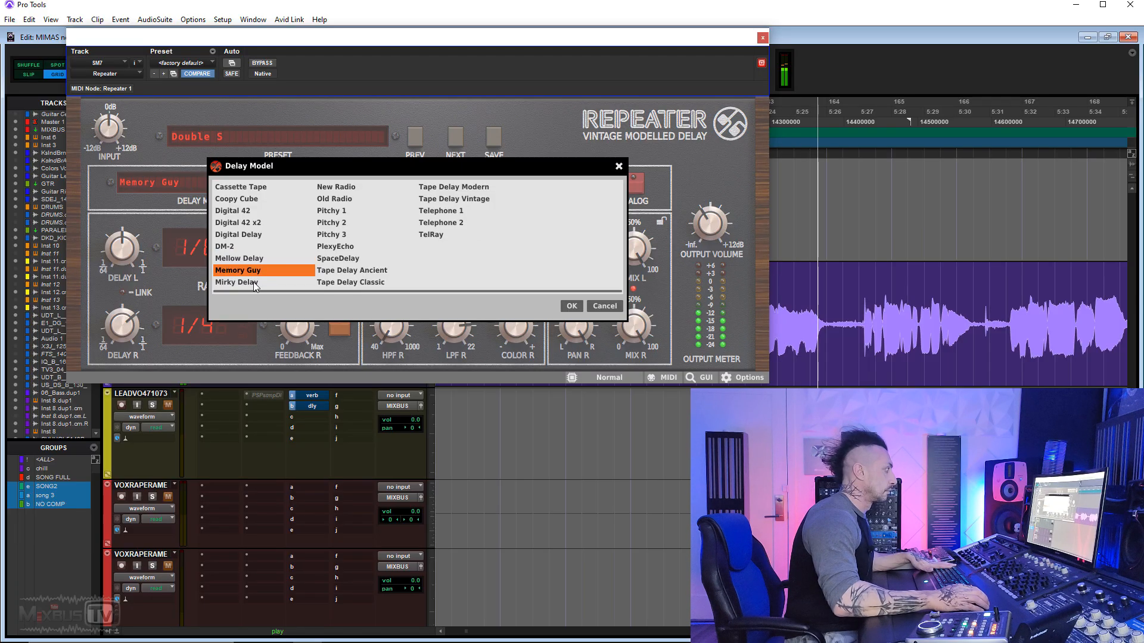
pyautogui.click(255, 284)
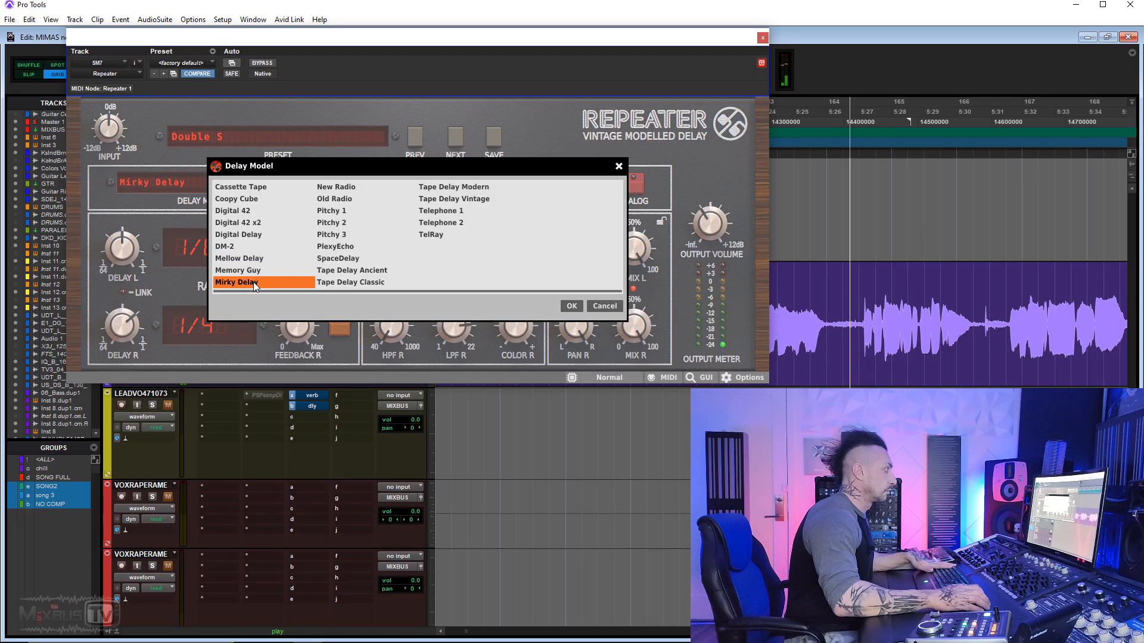
# Audition New Radio, Old Radio, Pitchy 1, Pitchy 2, PlexyEcho, SpaceDelay, Tape Delay Ancient and Tape Delay Classic on the playing vocal.
pyautogui.click(337, 188)
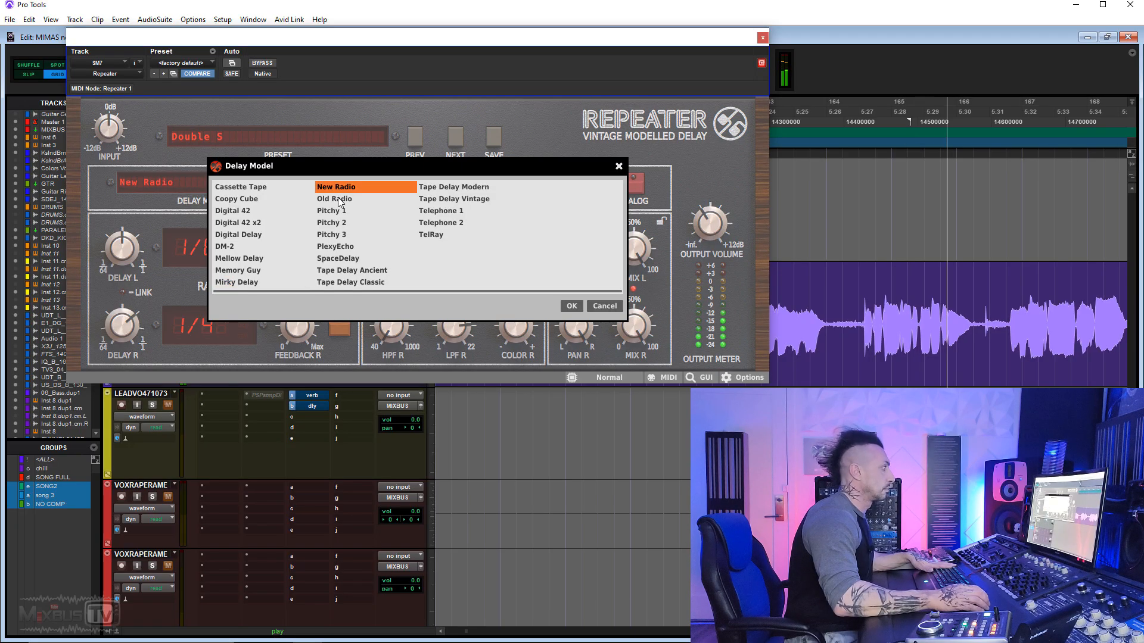
pyautogui.click(333, 199)
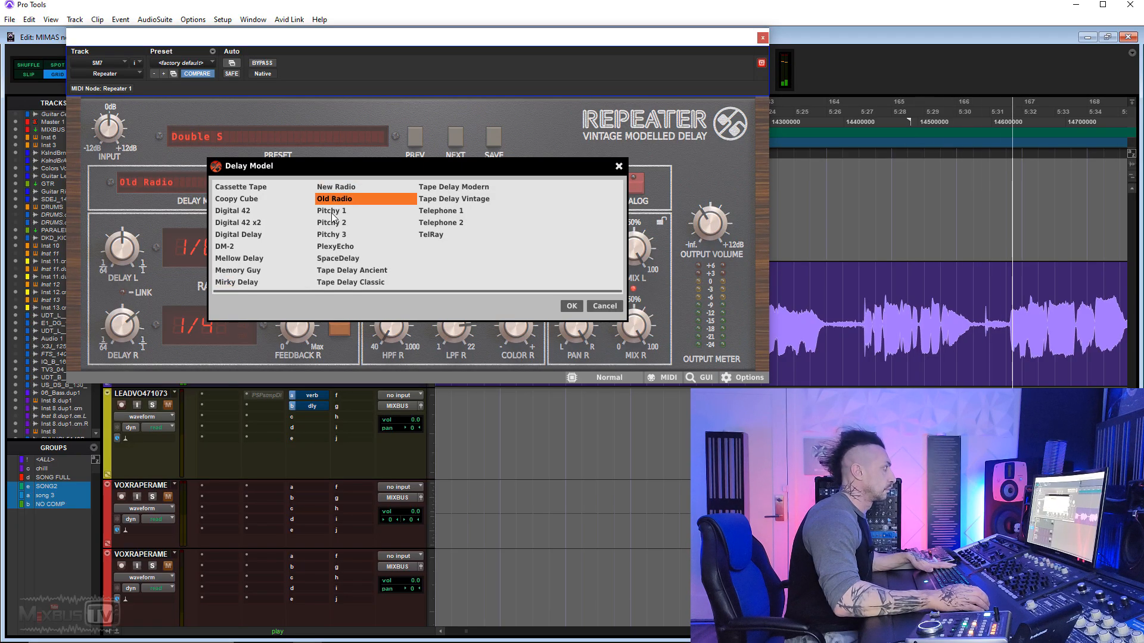
pyautogui.click(333, 212)
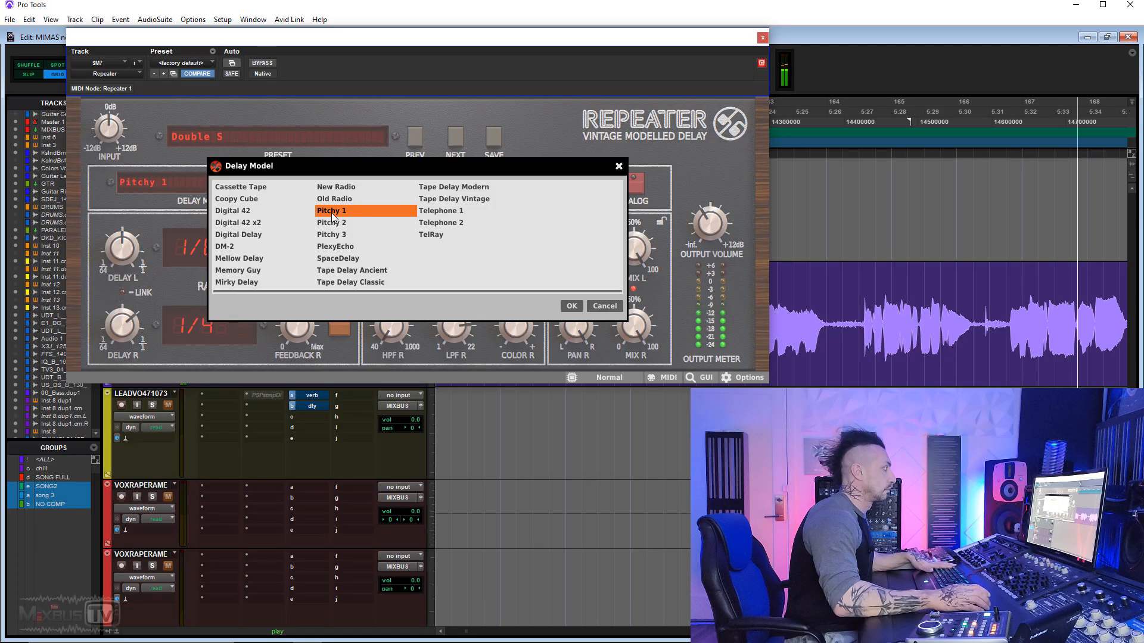
pyautogui.click(336, 224)
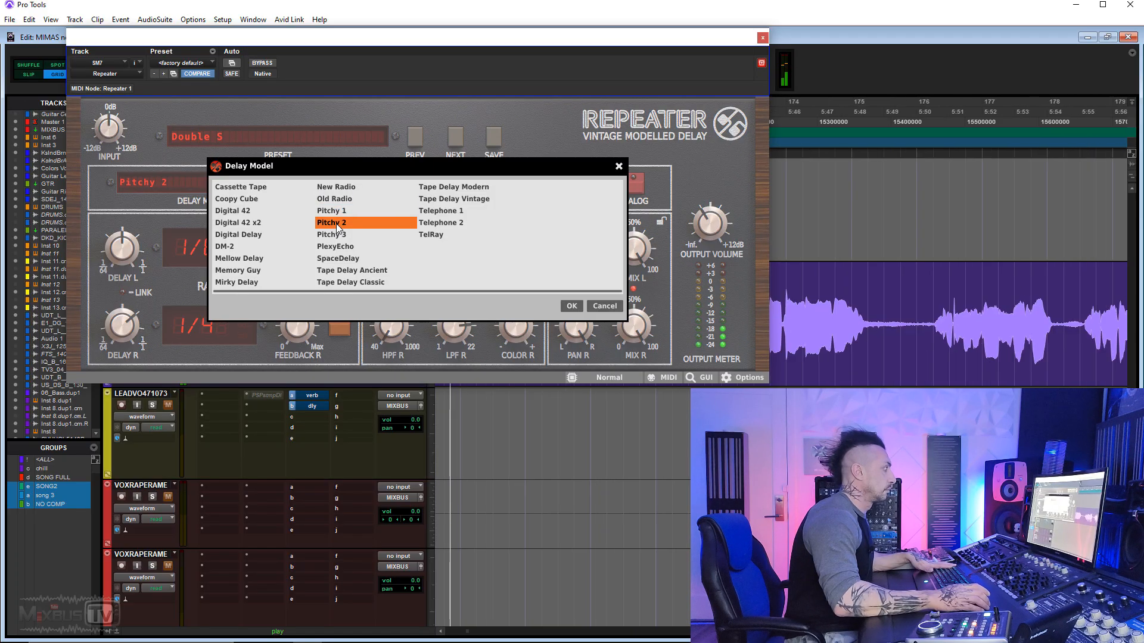
pyautogui.click(341, 248)
pyautogui.click(346, 259)
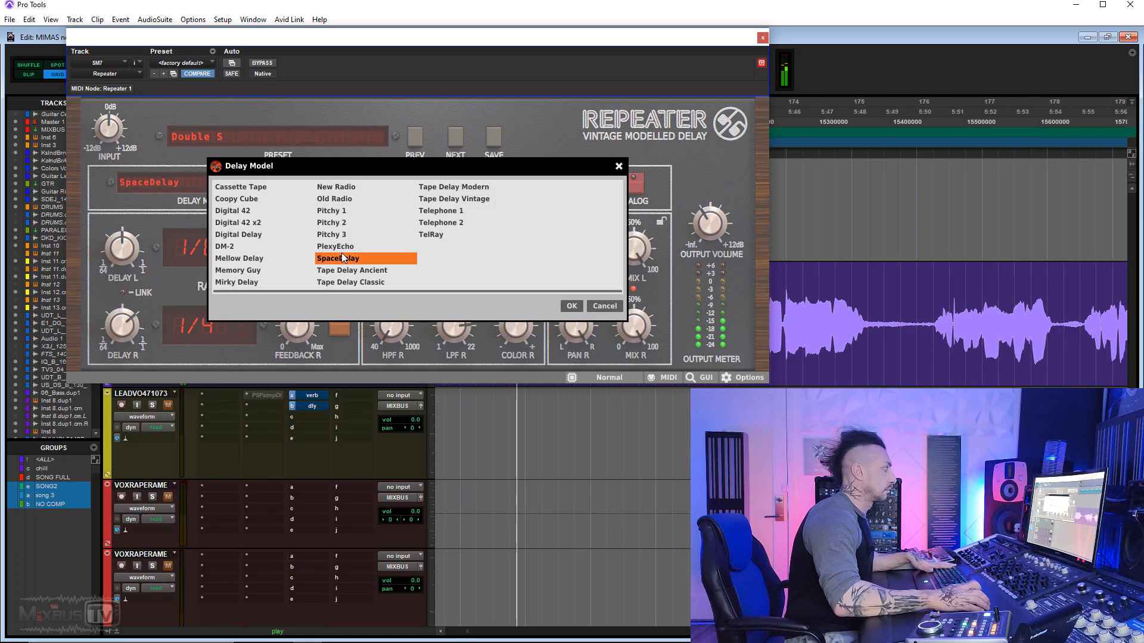
pyautogui.click(365, 274)
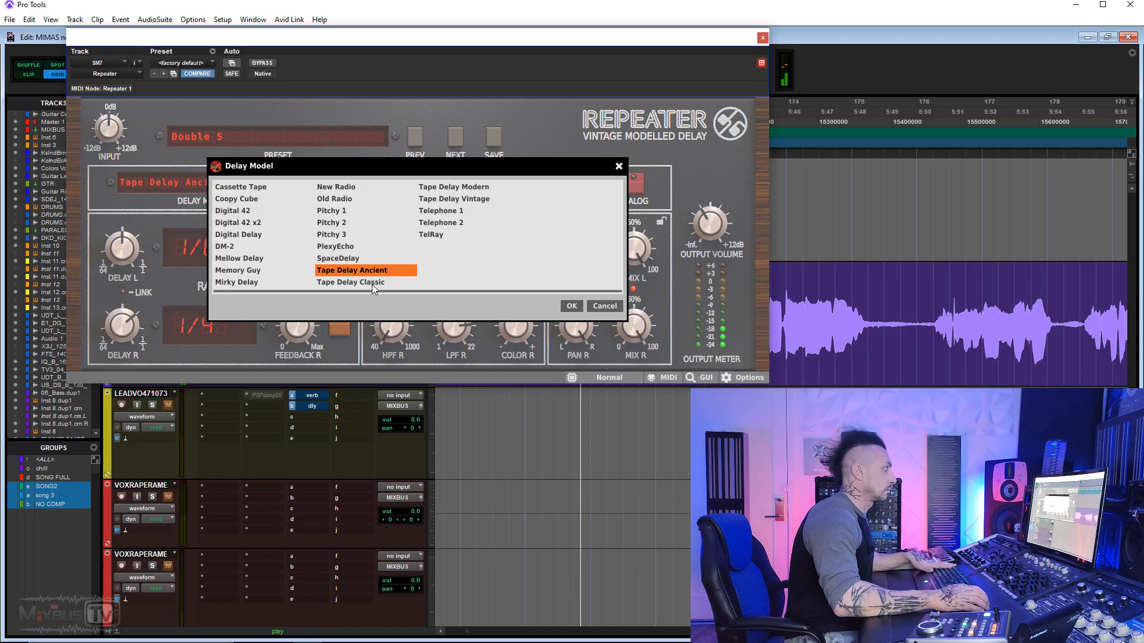
pyautogui.click(373, 284)
# Audition the Tape Delay Modern, Tape Delay Vintage, Telephone 1, Telephone 2 and TelRay models, and confirm Telephone 2.
pyautogui.click(462, 185)
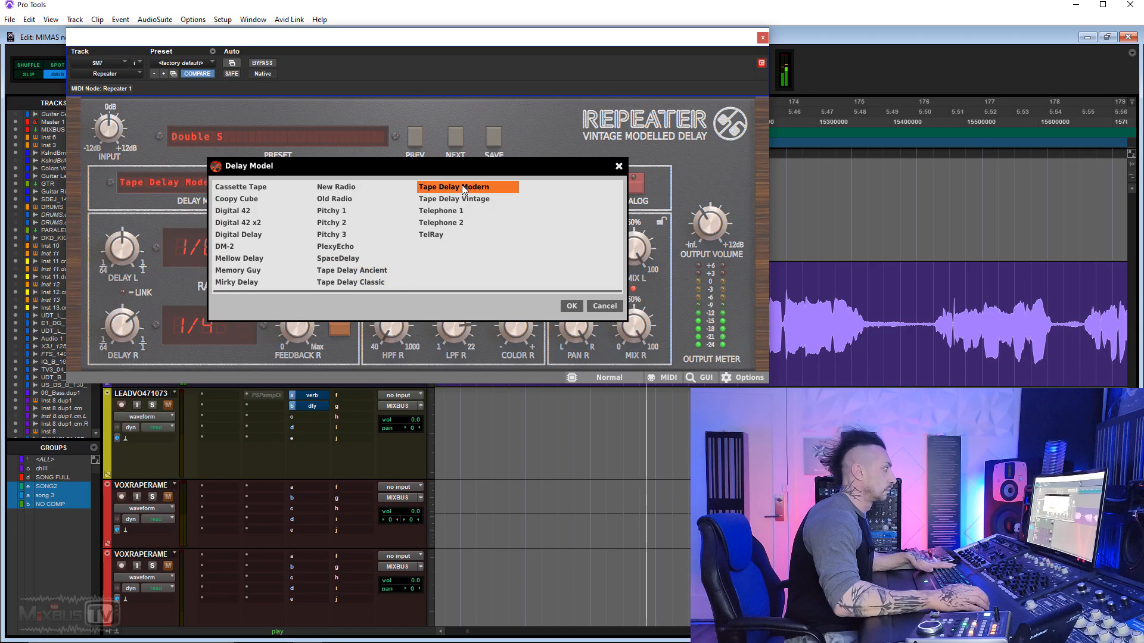
pyautogui.click(464, 201)
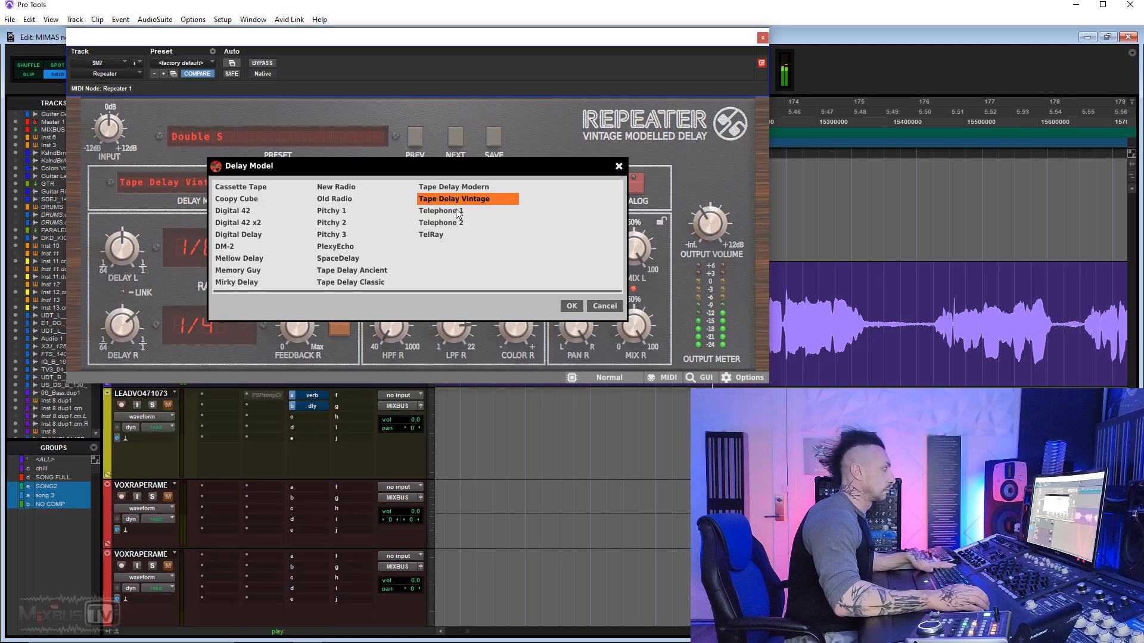
pyautogui.click(457, 212)
pyautogui.click(450, 223)
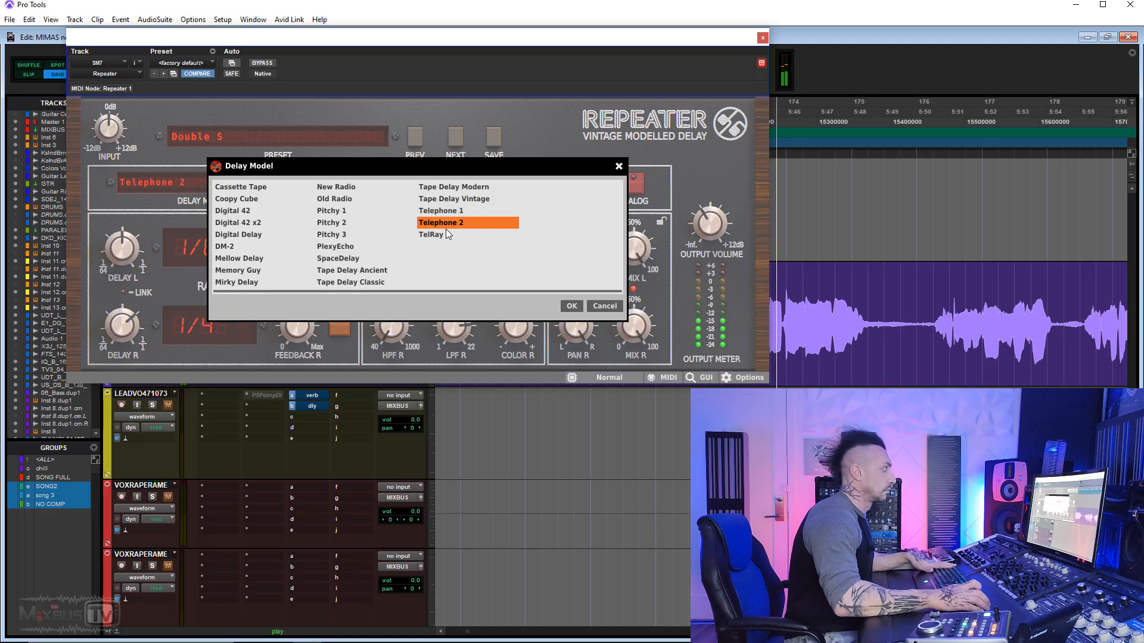
pyautogui.click(438, 233)
pyautogui.click(459, 222)
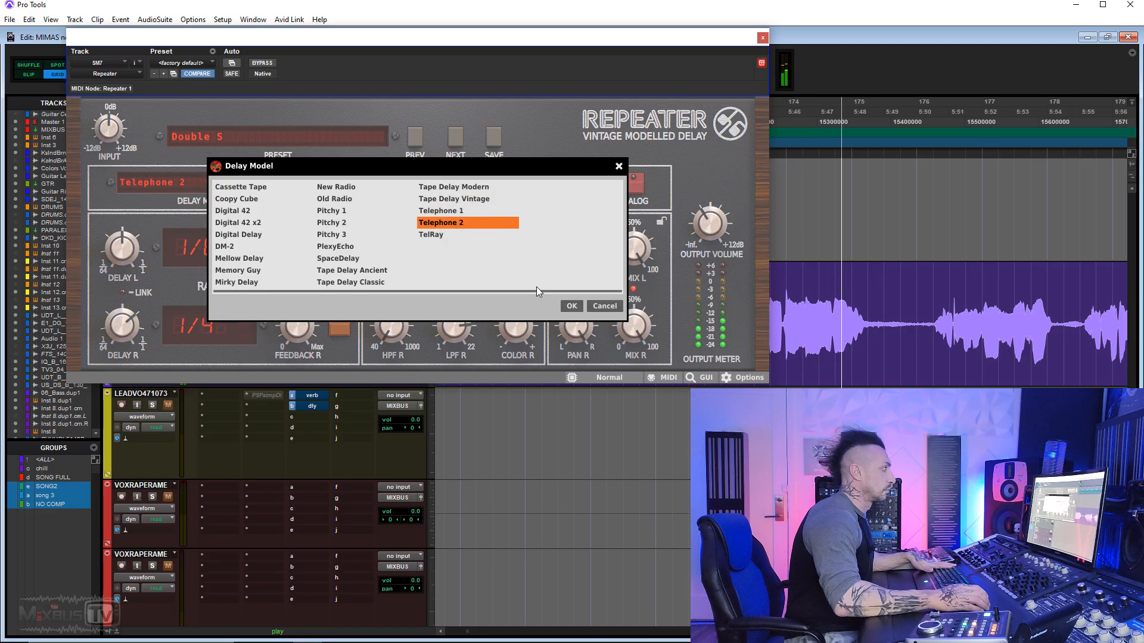
pyautogui.press('Return')
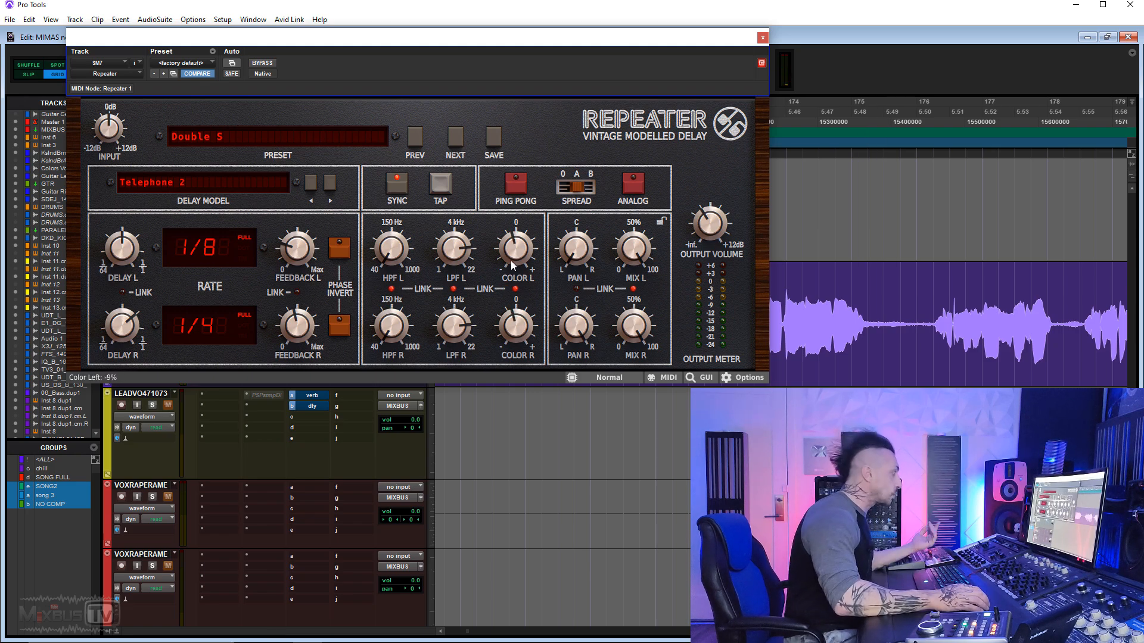
# Set the right delay to 1/8, play the vocal with the Old Radio model, enable Analog and switch the stereo spread off.
pyautogui.scroll(-3, 511, 266)
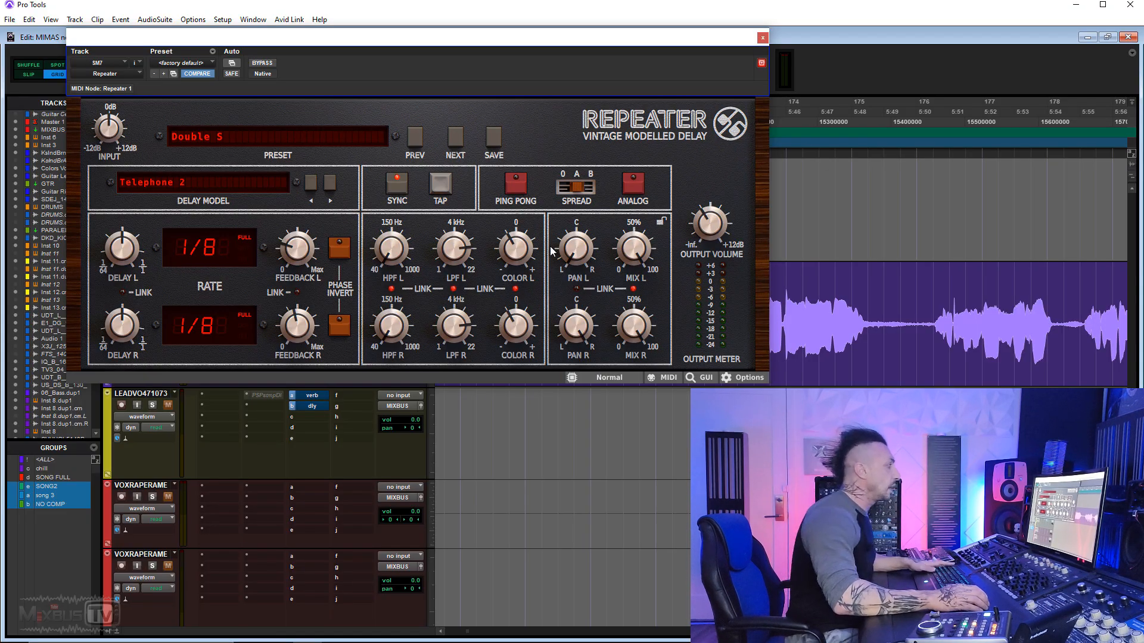
pyautogui.press('space')
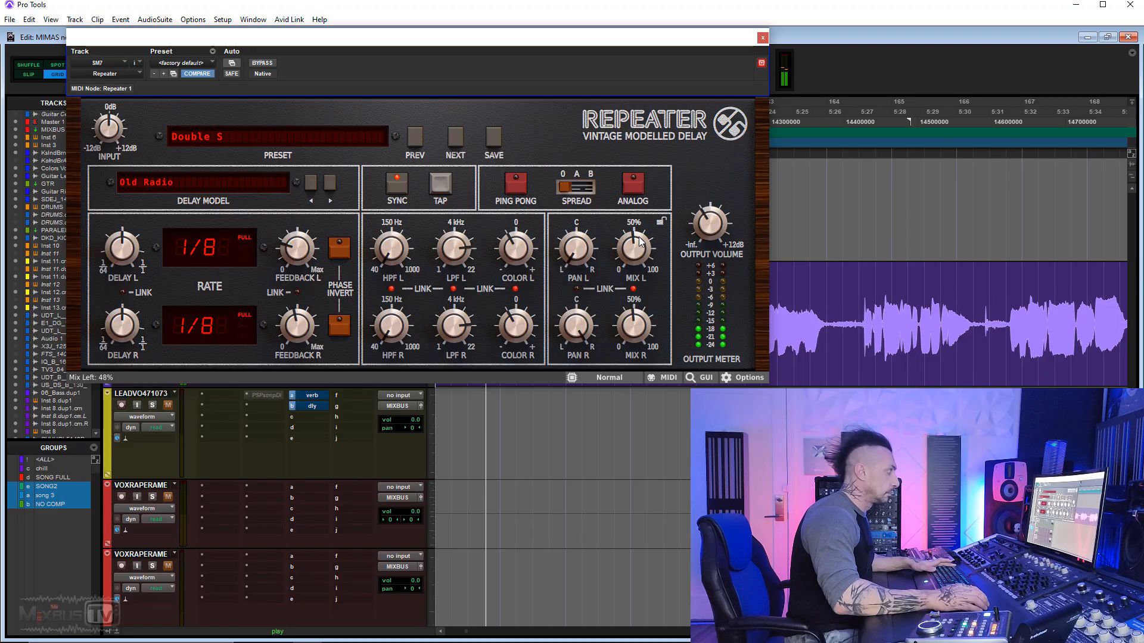
pyautogui.click(566, 188)
pyautogui.click(632, 186)
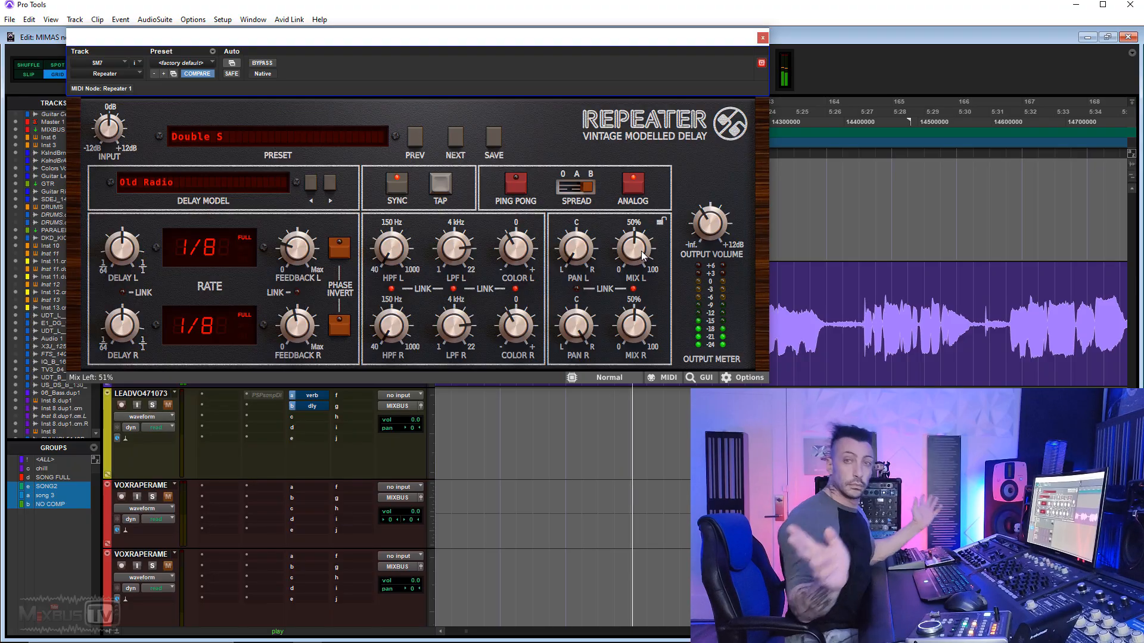
pyautogui.click(590, 202)
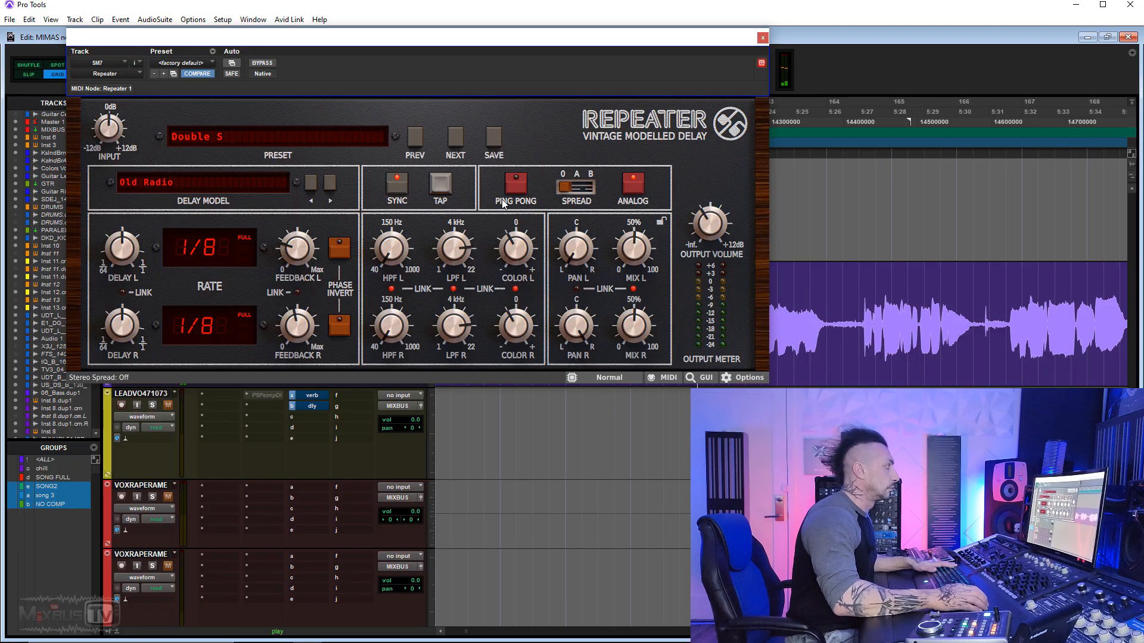
# Set stereo spread to mode B and offset the unlinked left and right tone controls, with right low-pass at 2.82 kHz and right color at -18%.
pyautogui.click(593, 201)
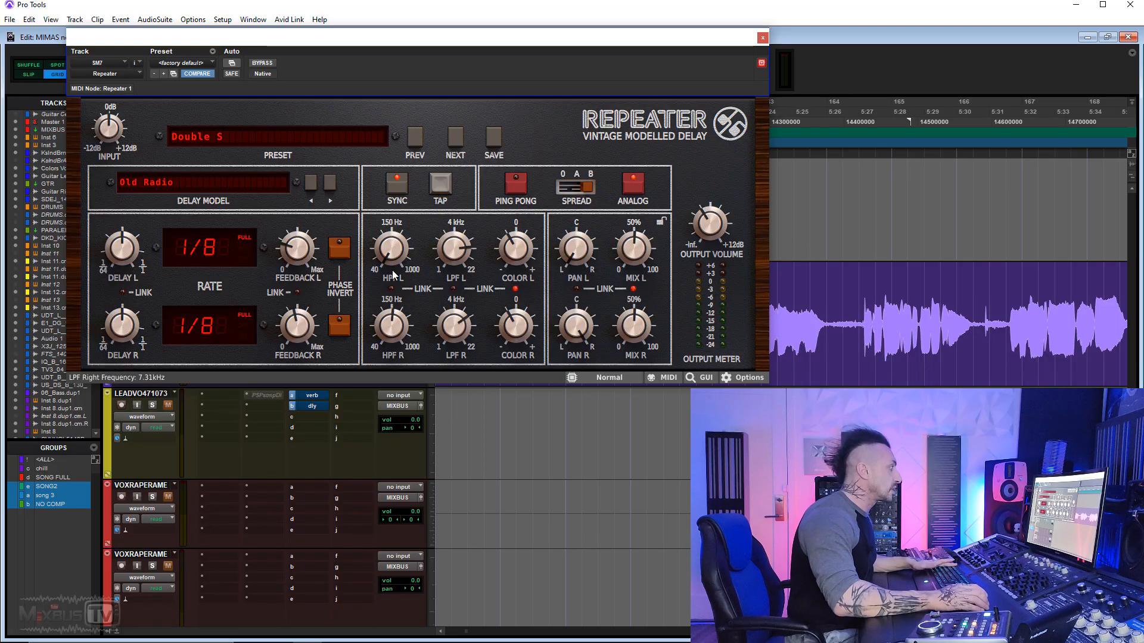
pyautogui.moveTo(398, 256); pyautogui.dragTo(406, 236)
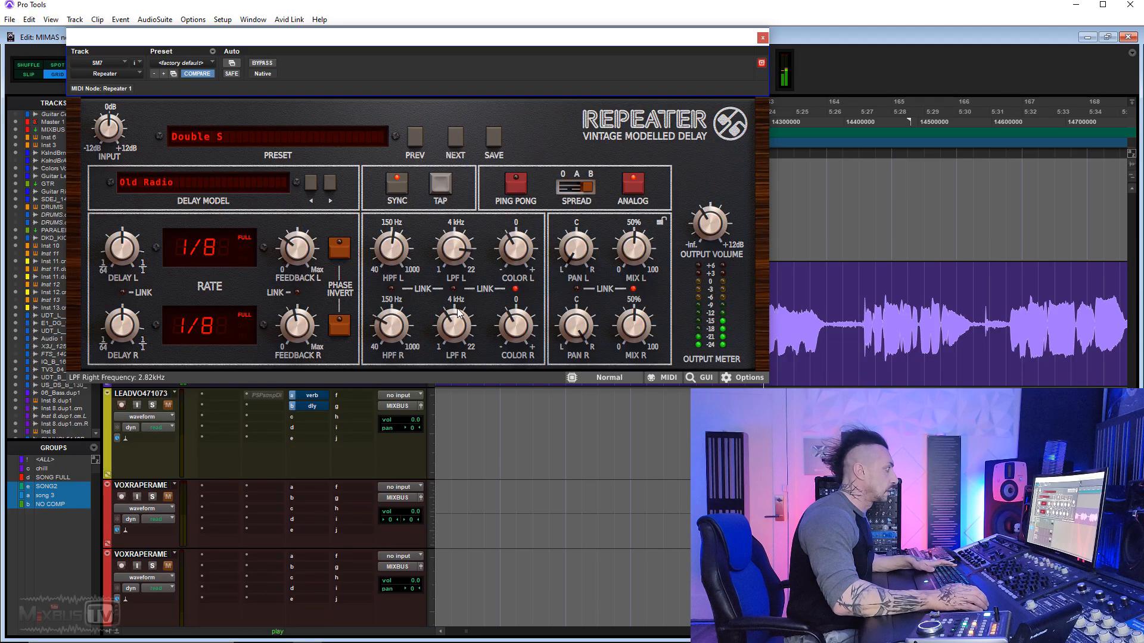
pyautogui.click(515, 290)
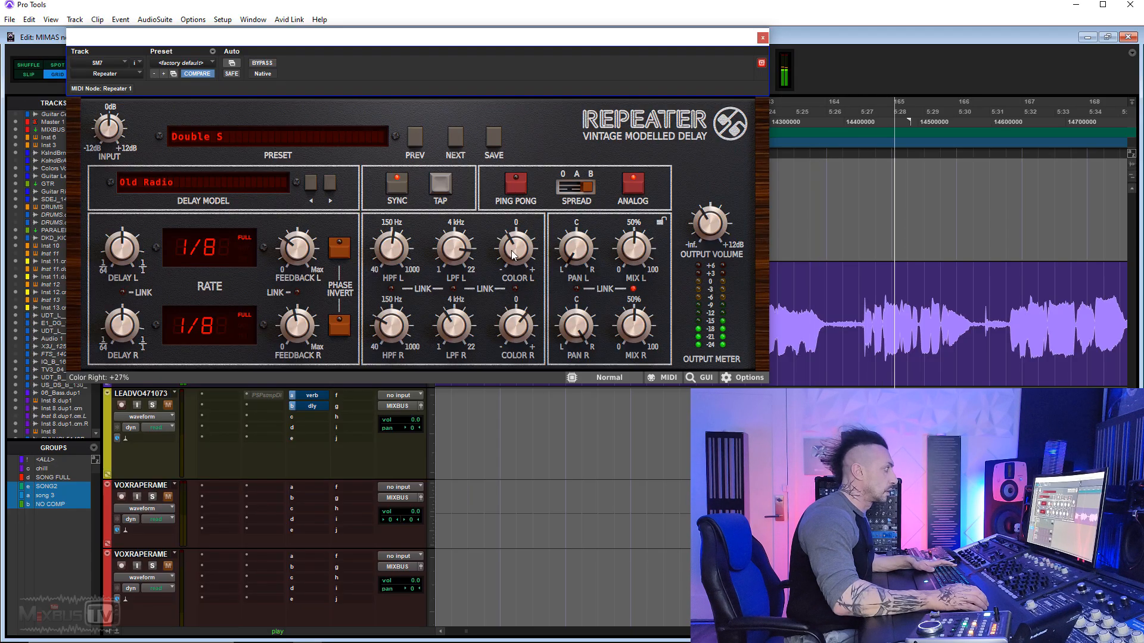
pyautogui.moveTo(514, 255); pyautogui.dragTo(570, 285)
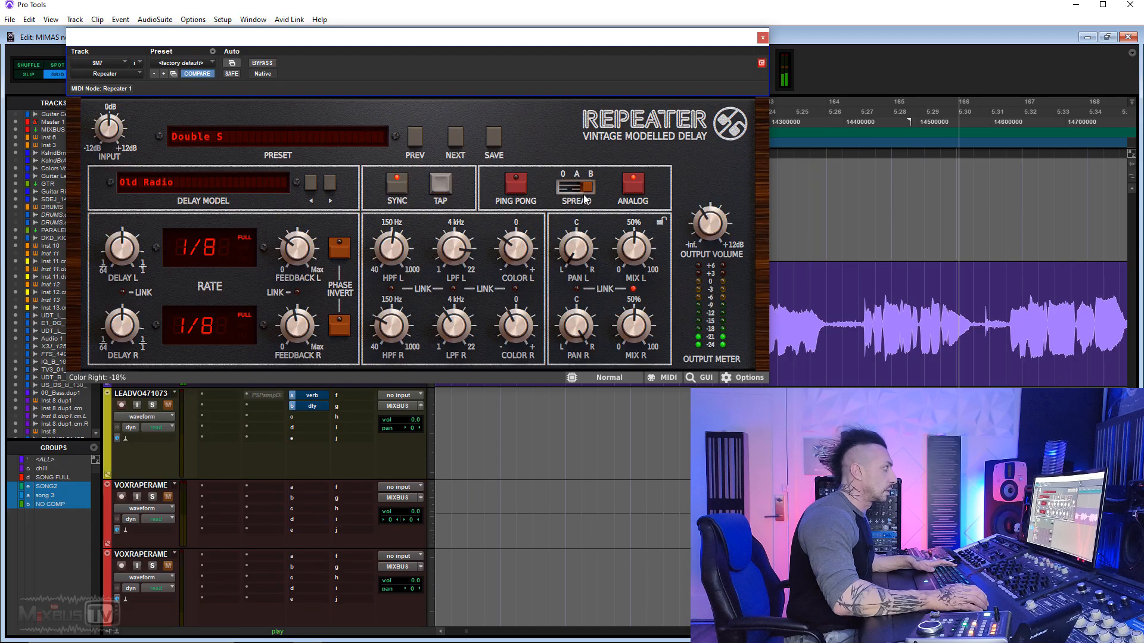
# Enable Ping Pong on the playing vocal's delay and switch the stereo spread to mode A.
pyautogui.click(517, 185)
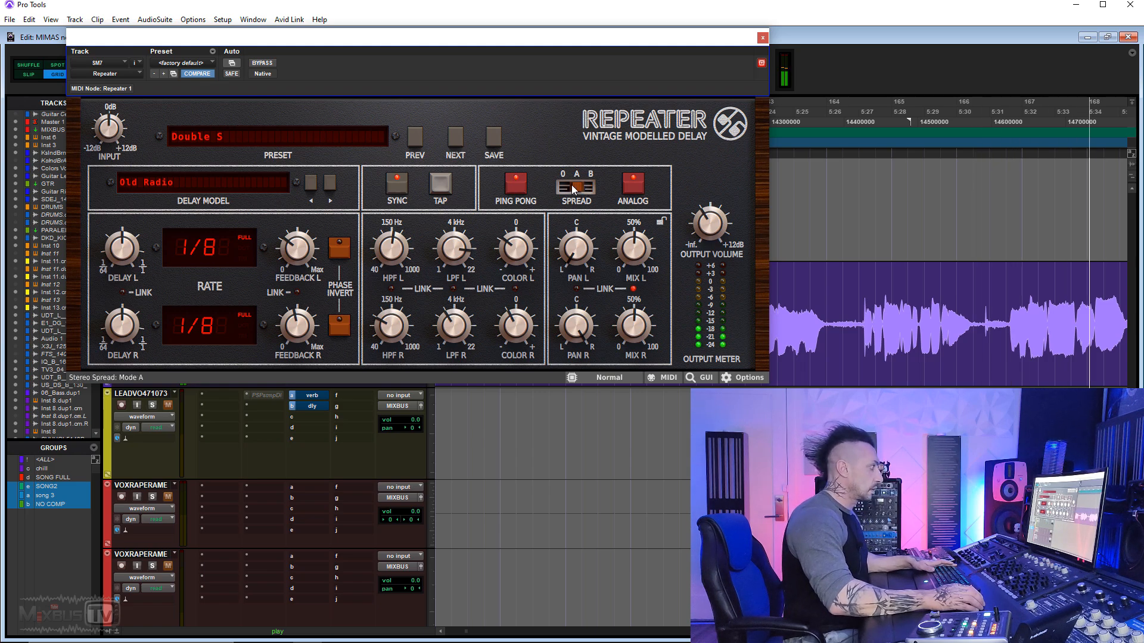
pyautogui.click(571, 185)
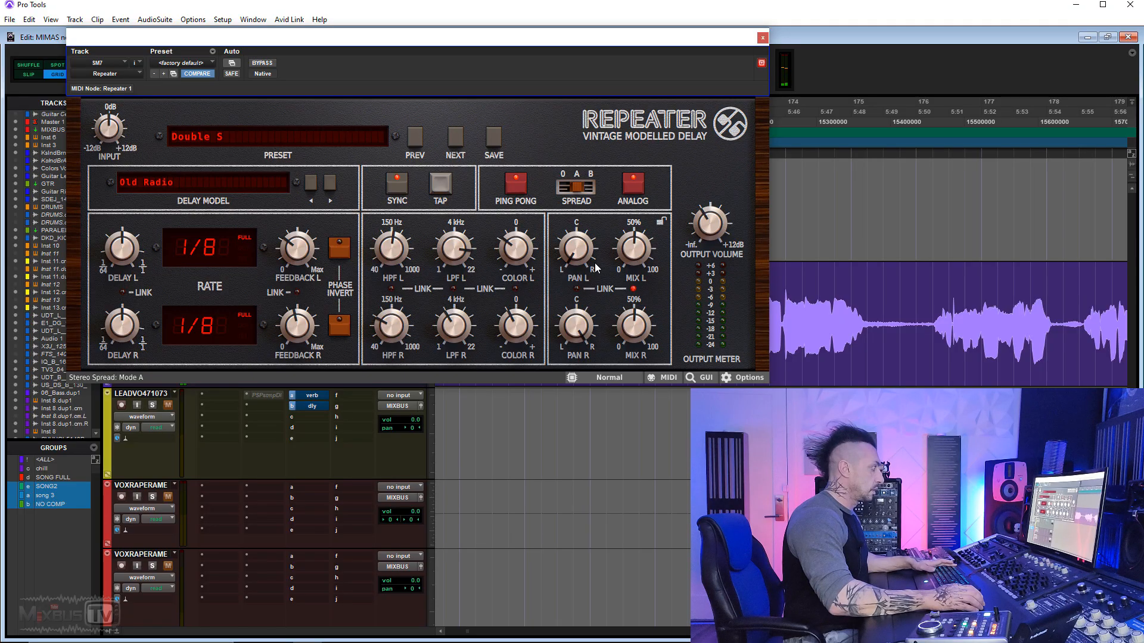